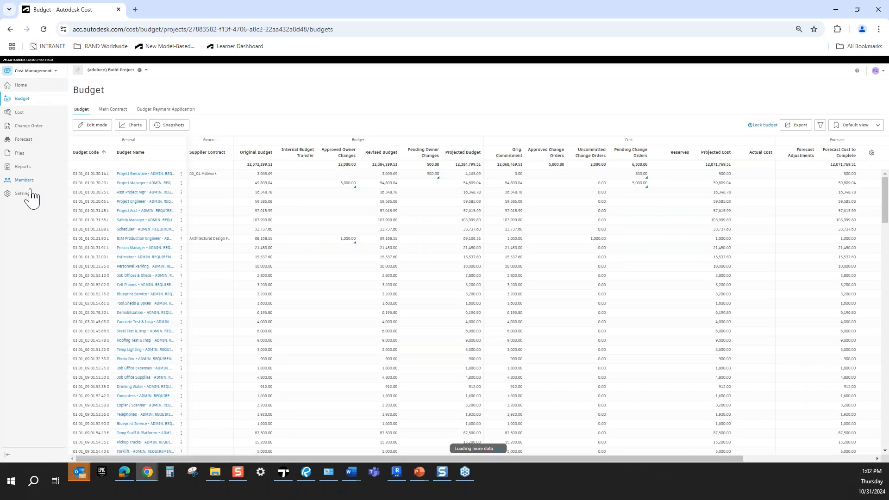
In Budget settings, expand Budget Payment Application approval workflows and create a new approval workflow.
left_click(31, 194)
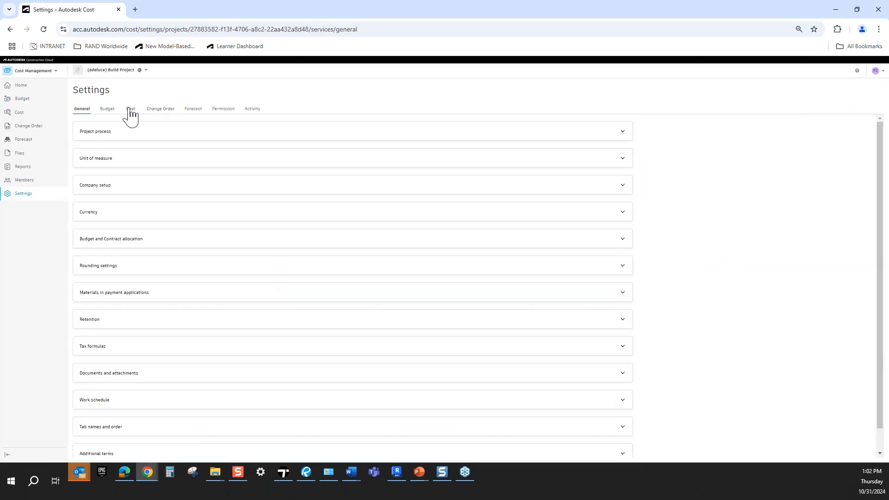
left_click(113, 110)
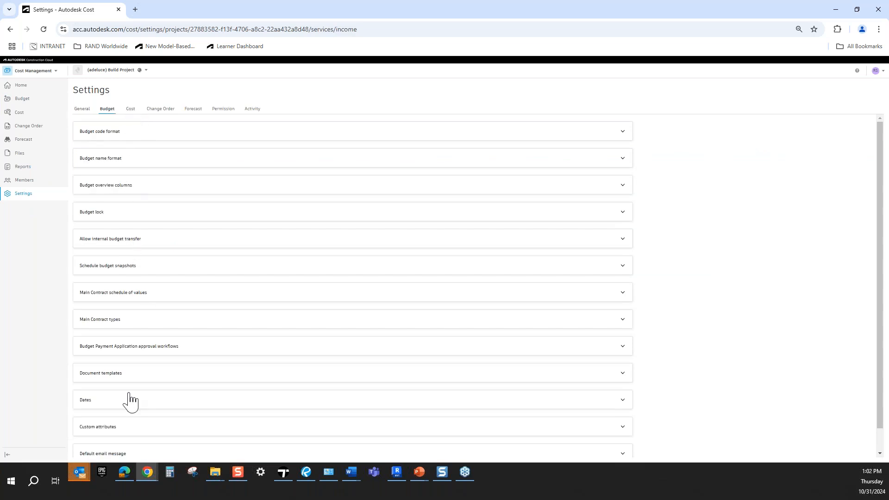
left_click(151, 349)
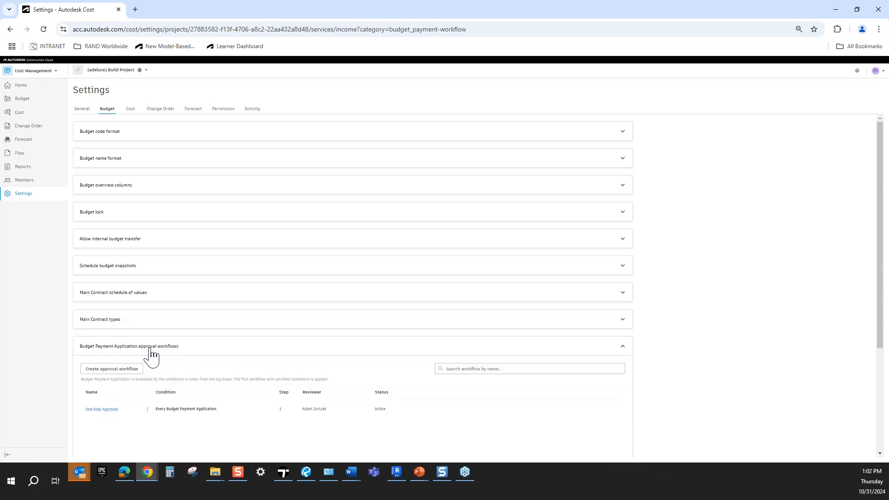
scroll(150, 352, "down", 2)
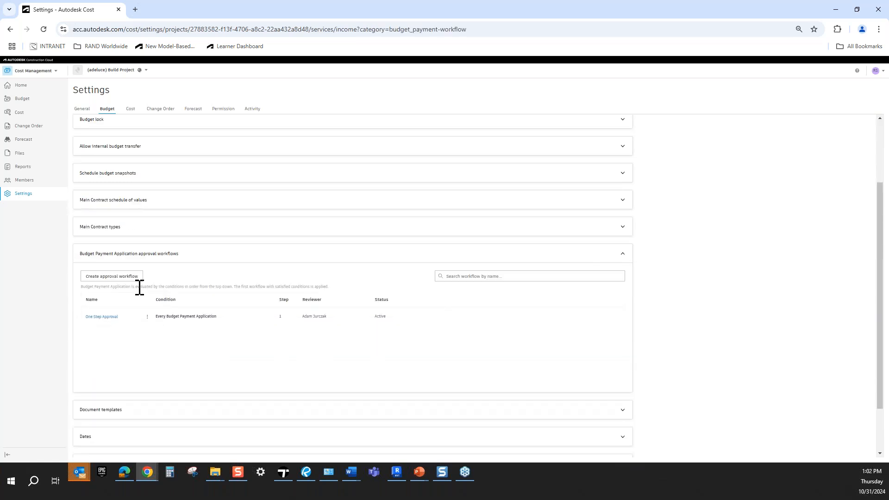
left_click(122, 278)
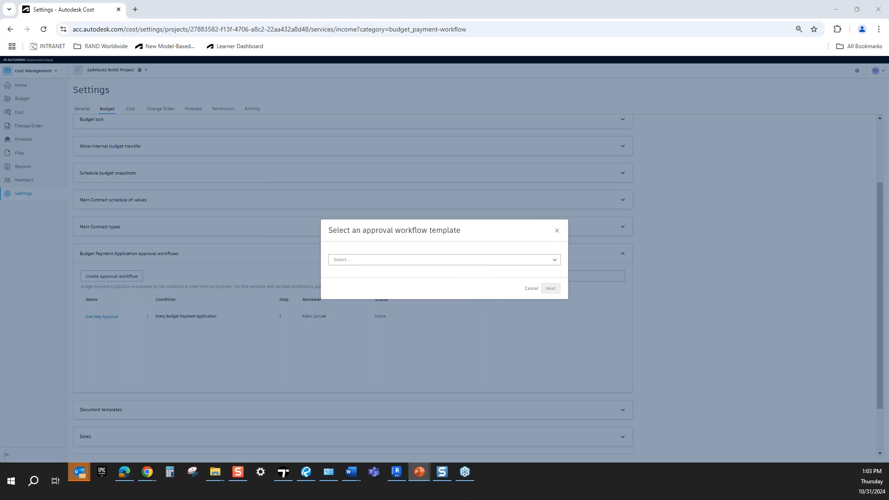
Choose One Step Approval from the workflow template list.
left_click(461, 264)
left_click(461, 265)
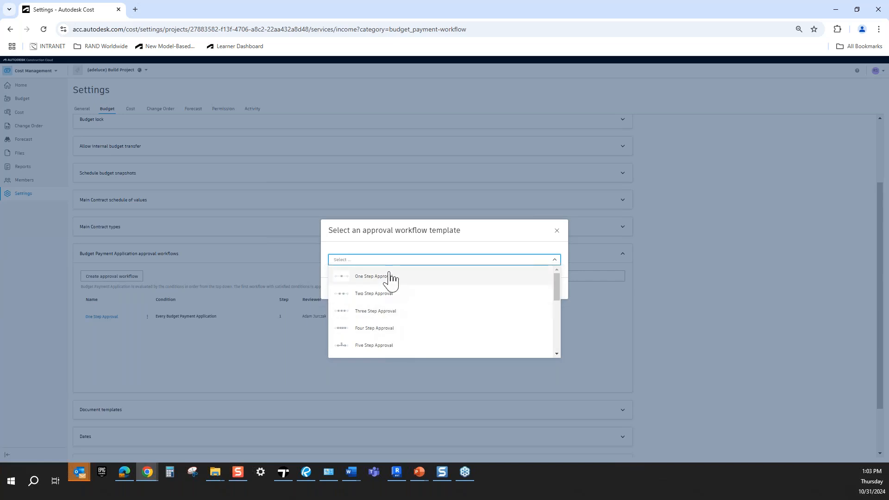
scroll(392, 318, "down", 5)
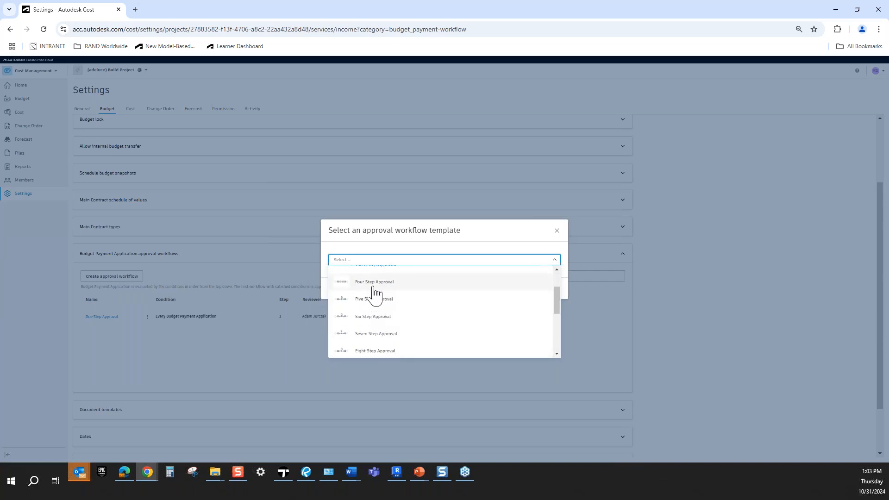
scroll(391, 309, "up", 3)
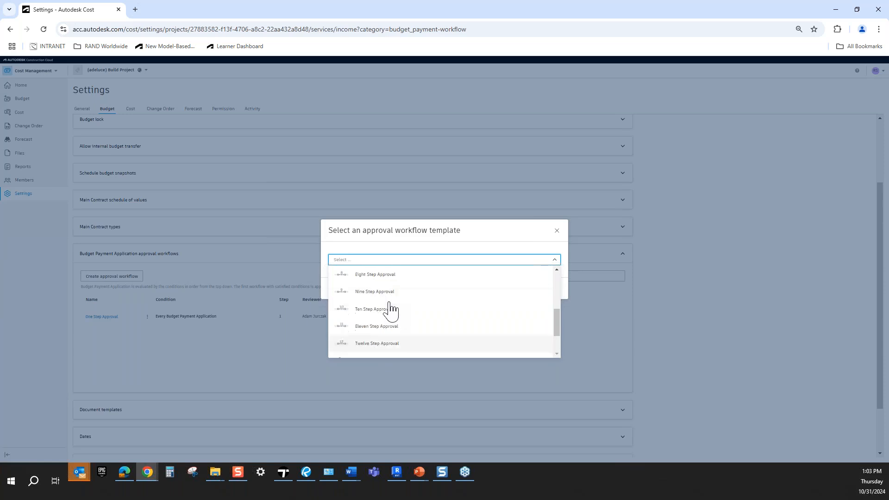
scroll(384, 314, "down", 3)
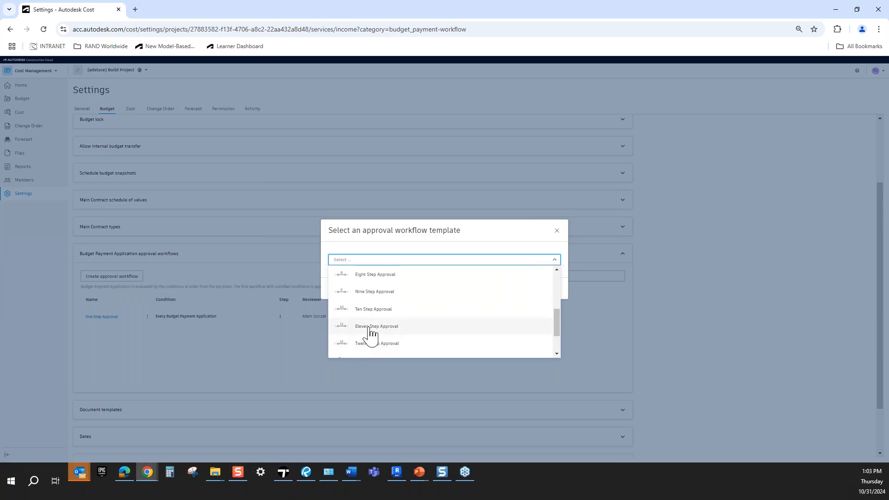
scroll(452, 298, "up", 5)
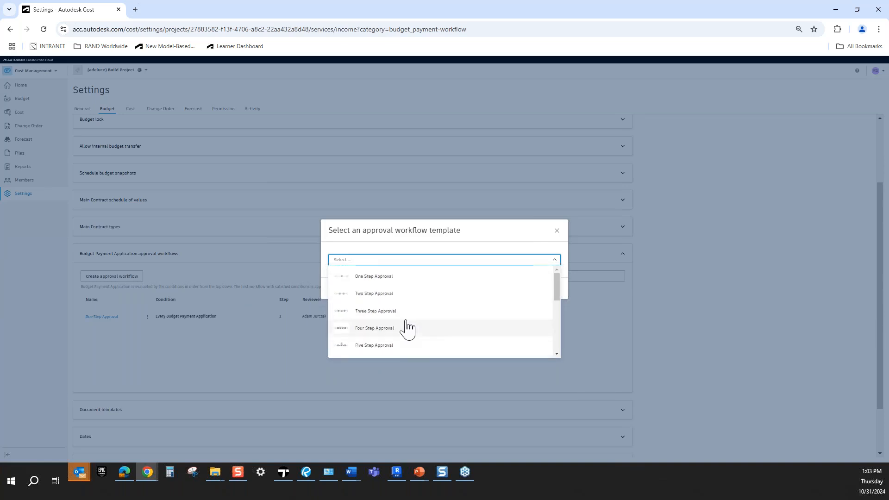
scroll(406, 328, "up", 2)
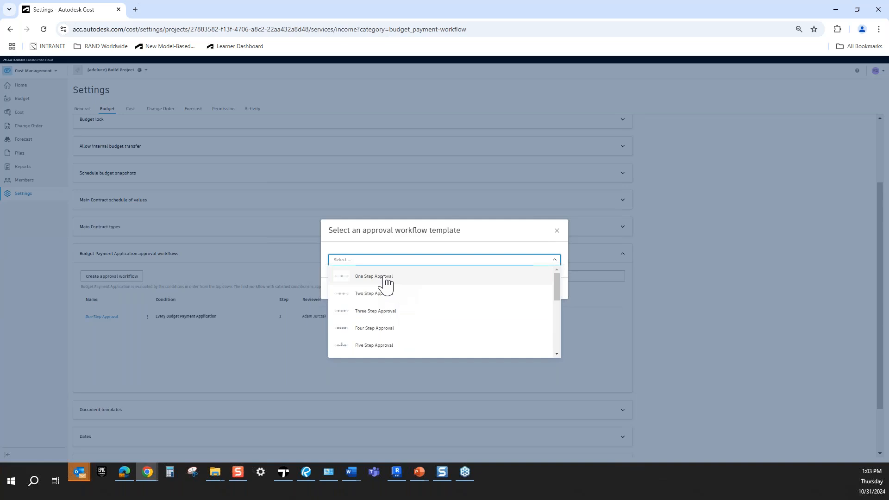
left_click(385, 284)
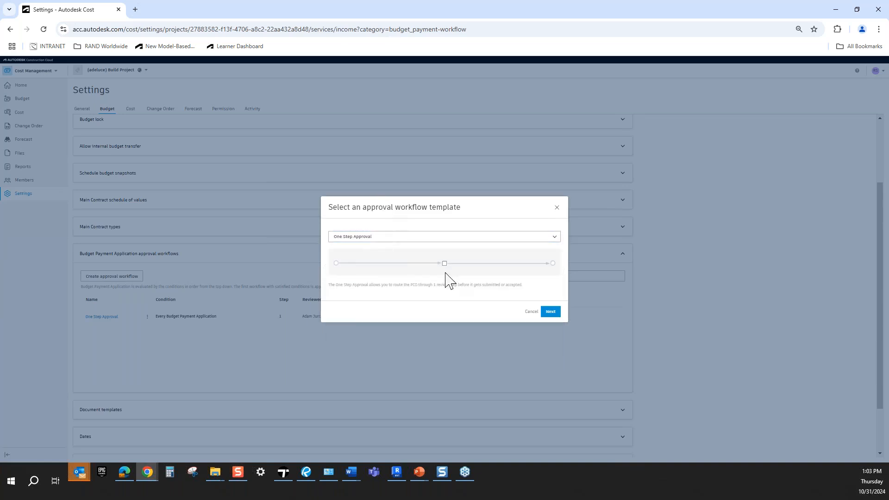
Name the new workflow 'Budget pay App Workflow'.
left_click(554, 315)
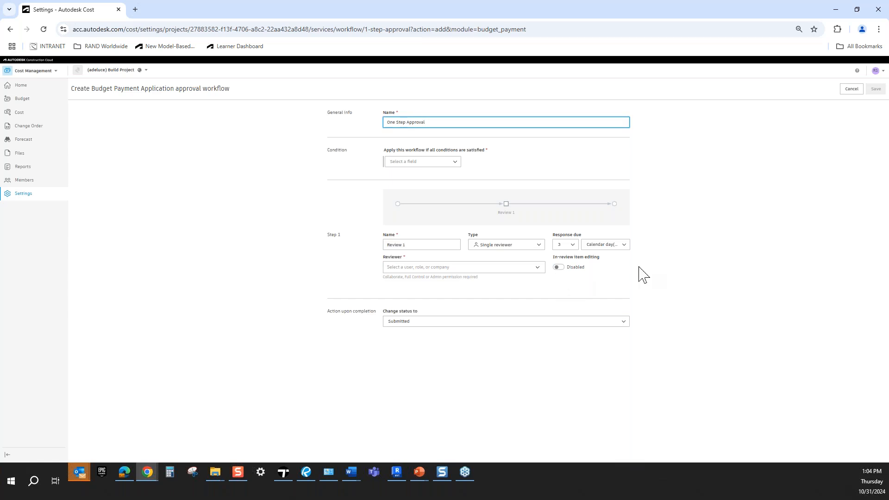
left_click_drag(438, 122, 384, 122)
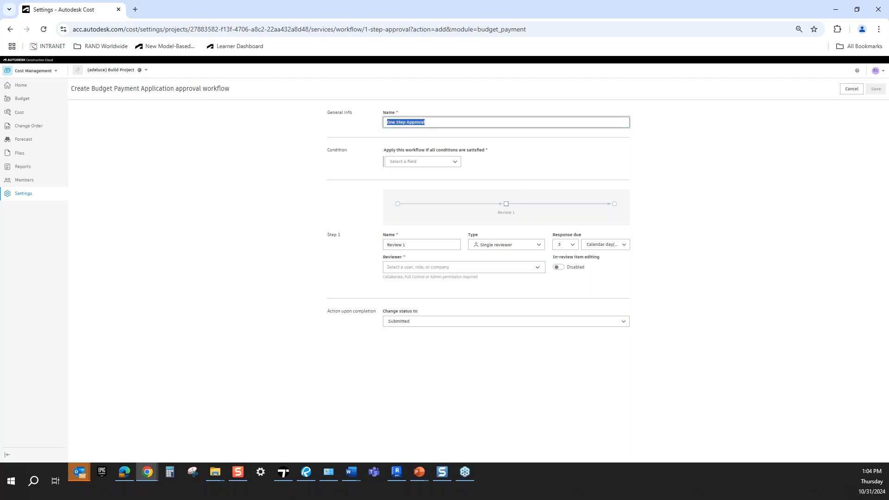
type("B")
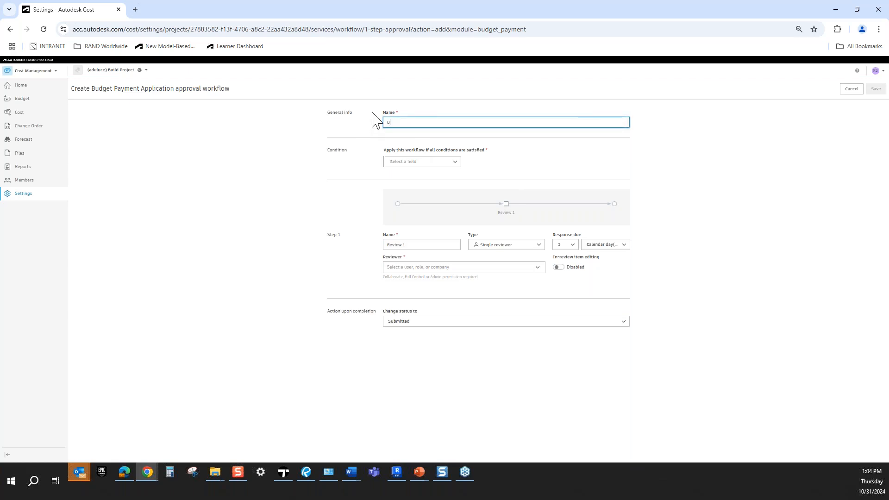
type("udget pay App Workflow")
left_click(503, 152)
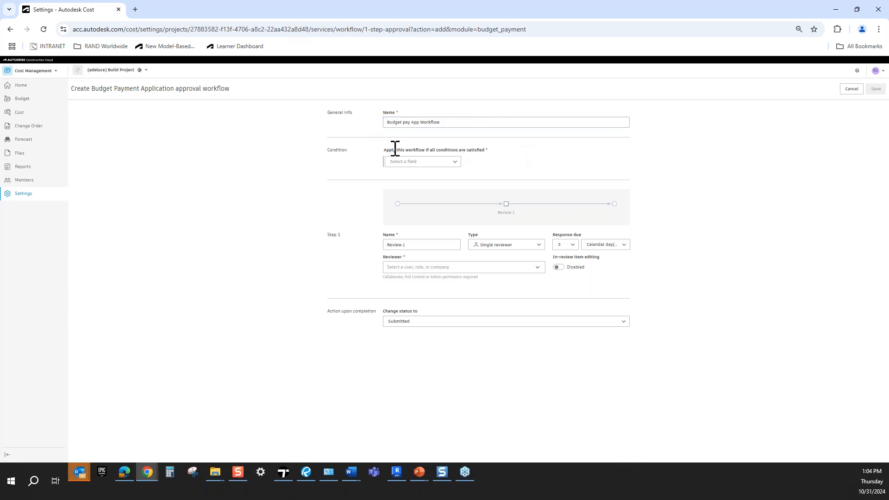
Set the workflow condition to Every Budget Payment Application.
left_click(443, 166)
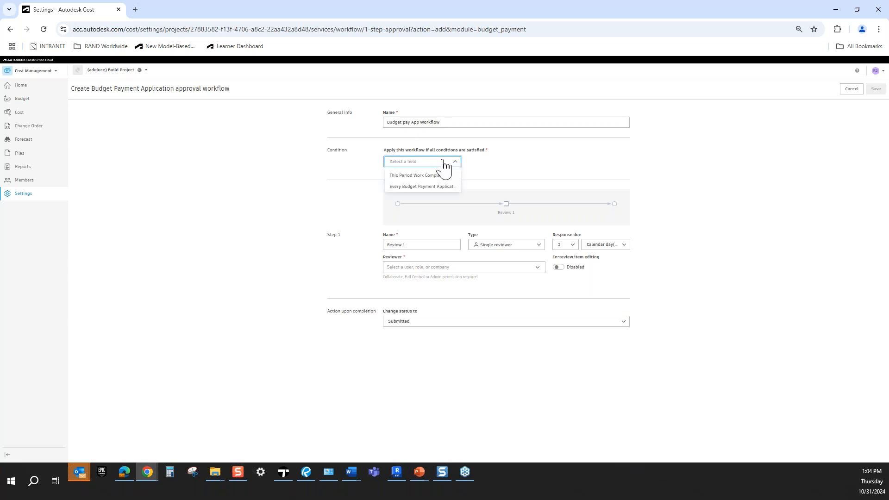
left_click(433, 187)
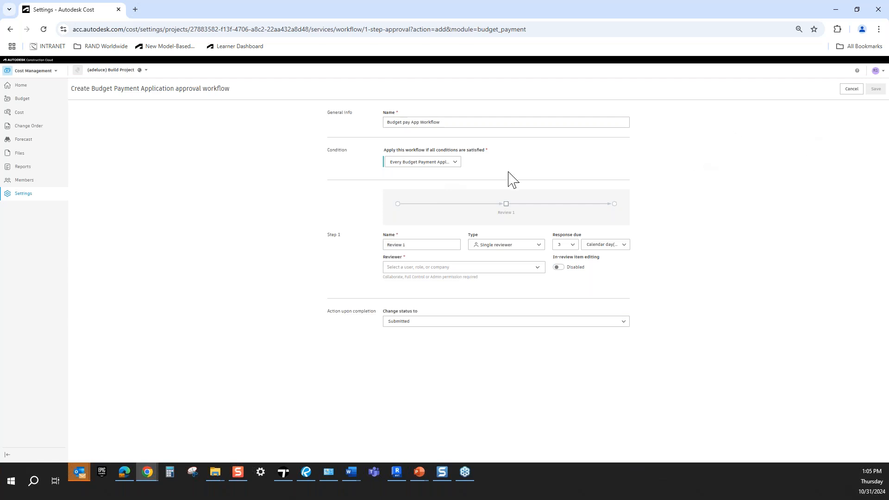
left_click(406, 244)
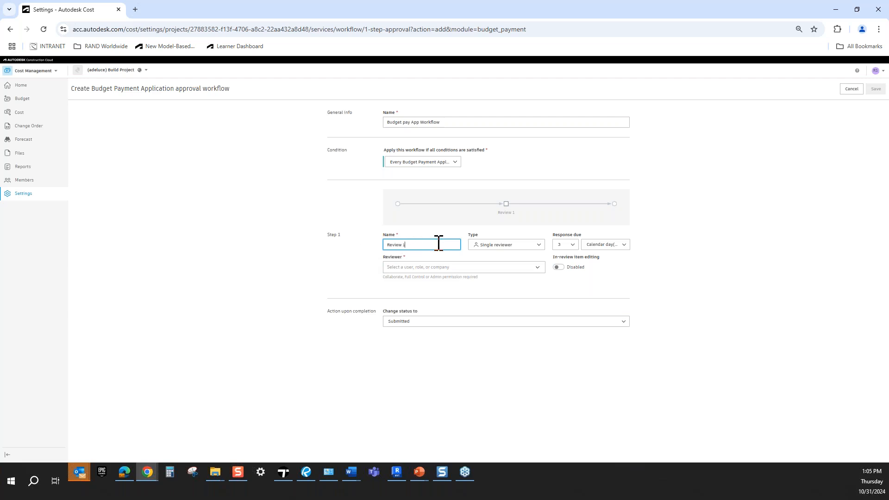
Rename step 1 to 'Project Manager Approval' and keep it as a single-reviewer step.
left_click_drag(408, 241, 345, 254)
type("Project Manager Approval")
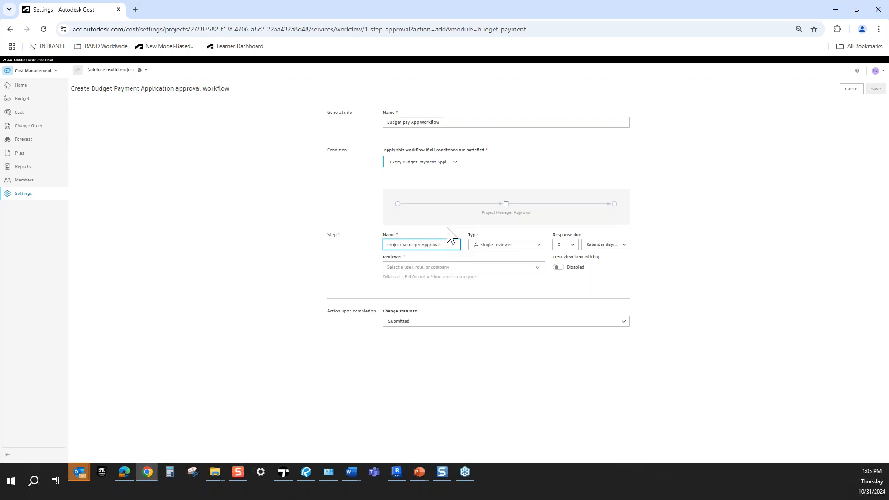
left_click(523, 245)
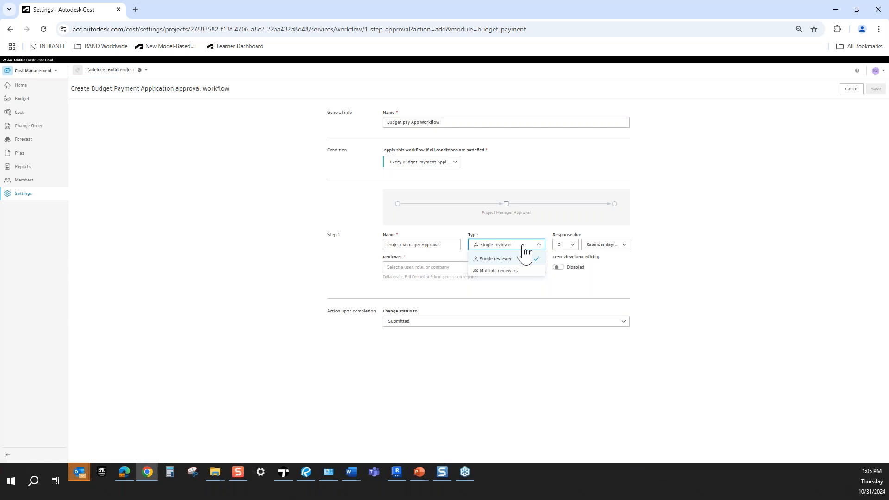
left_click(497, 272)
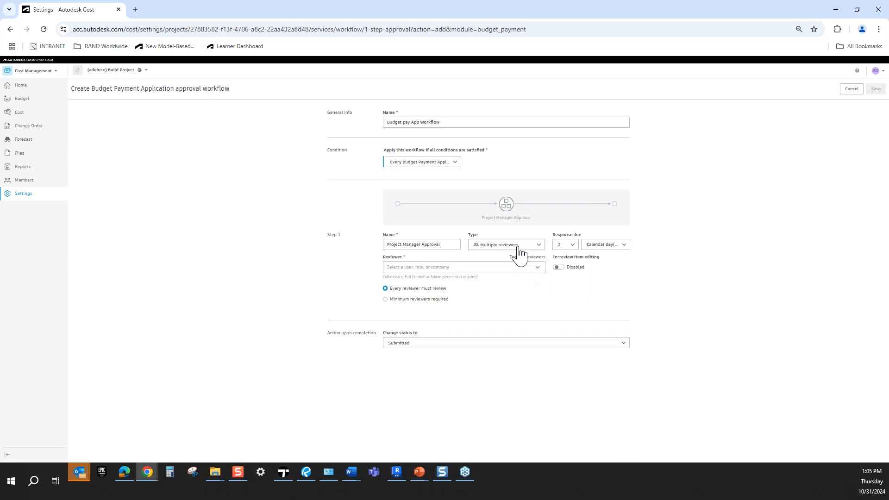
left_click(518, 247)
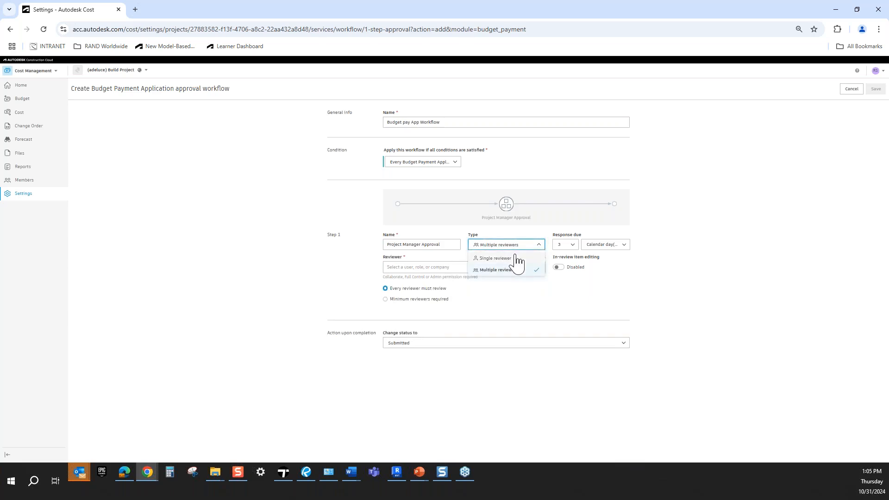
left_click(515, 258)
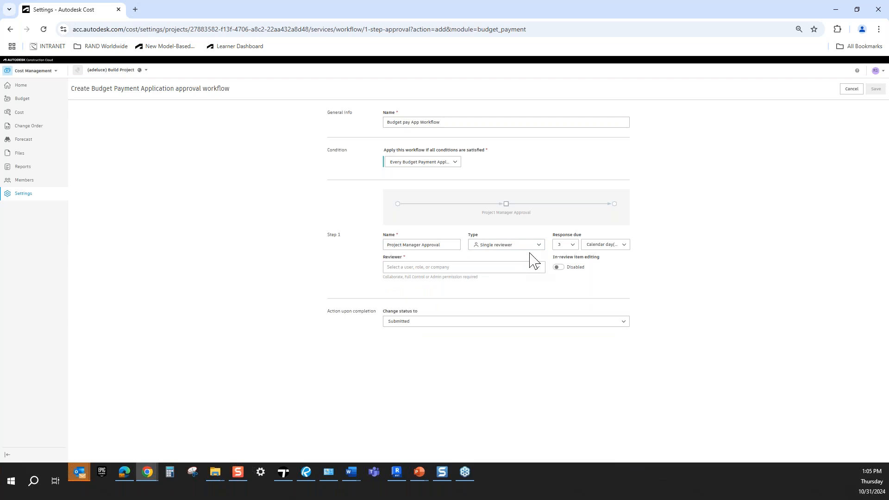
Keep the response due time at 3 calendar days and bring up the reviewer member list.
left_click(574, 252)
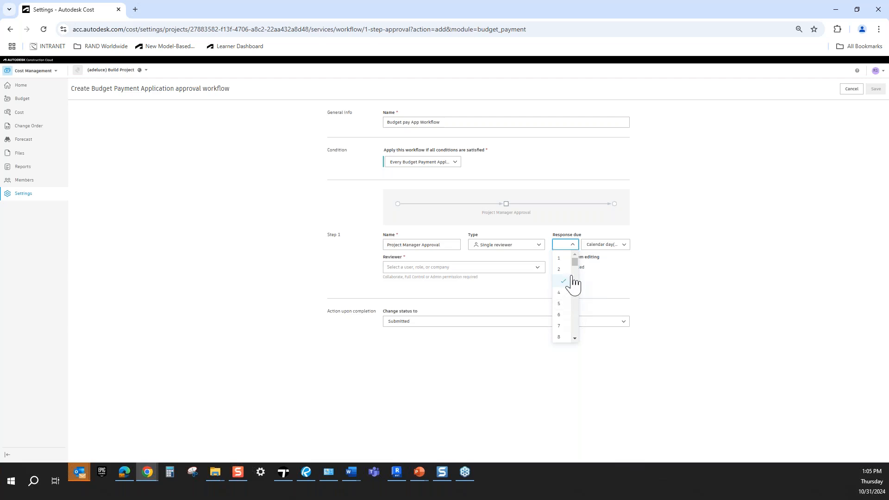
left_click(622, 277)
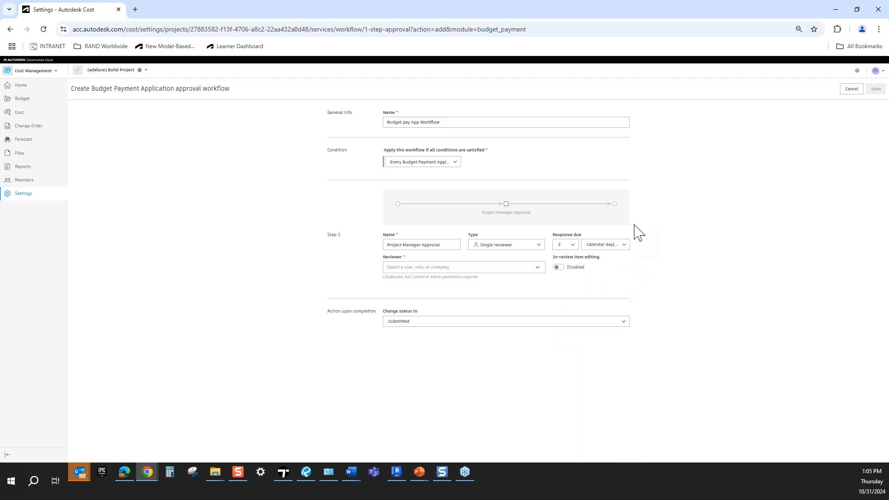
left_click(600, 244)
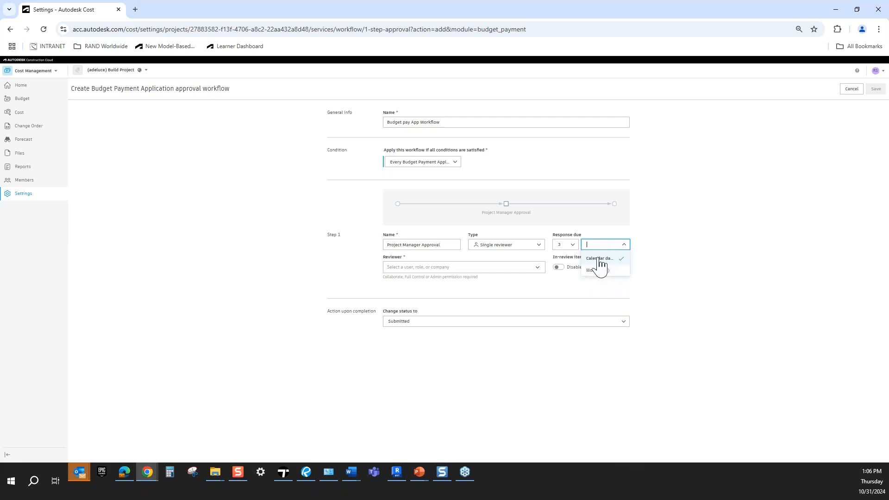
left_click(665, 267)
left_click(531, 266)
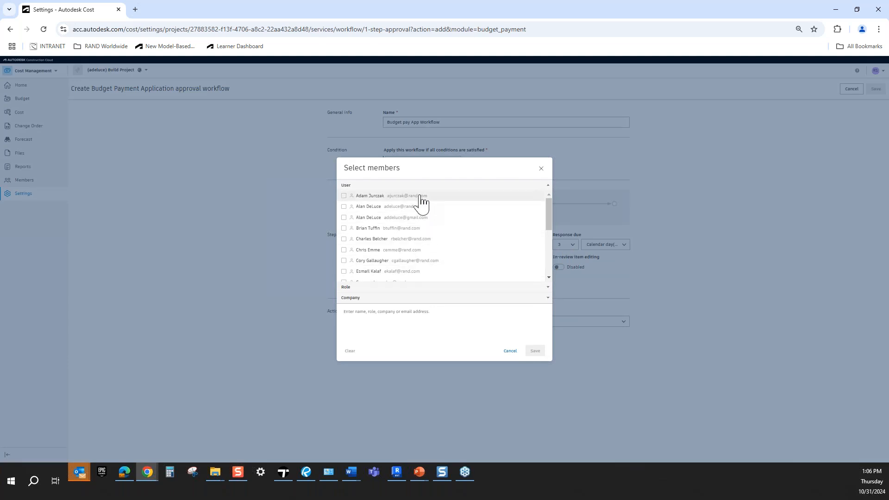
Assign a user from the member list as the step's reviewer.
scroll(486, 215, "down", 4)
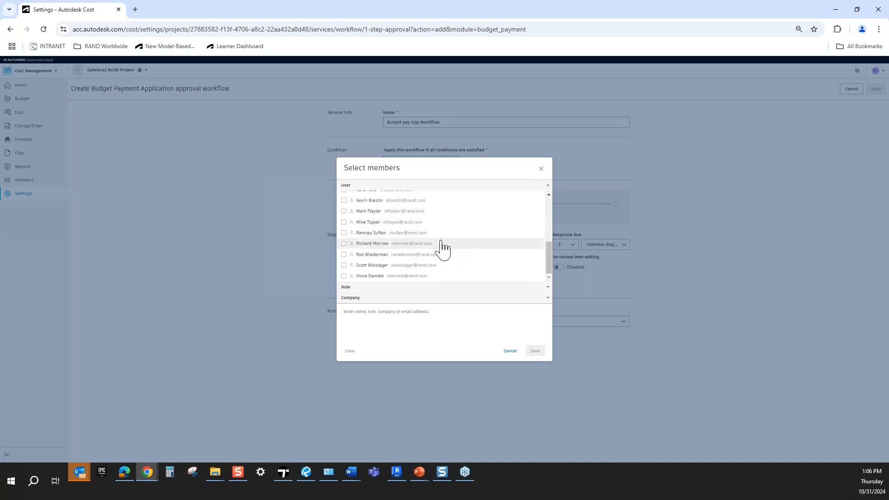
left_click(344, 276)
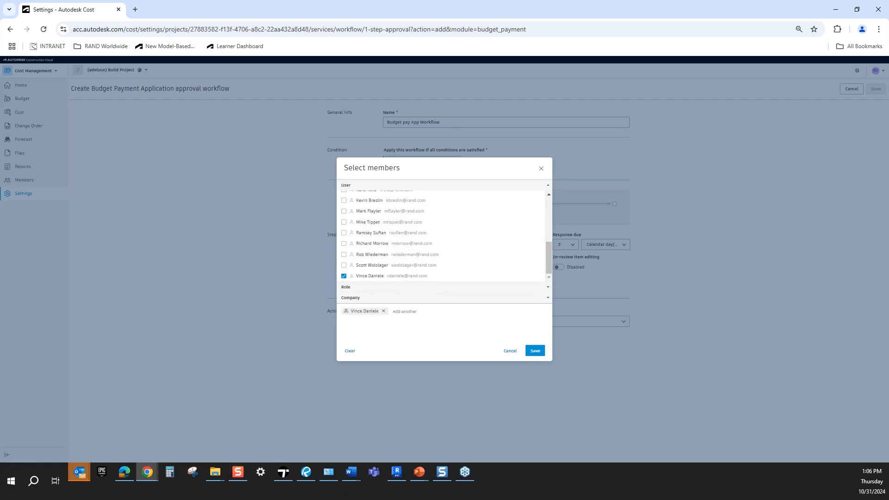
left_click(536, 353)
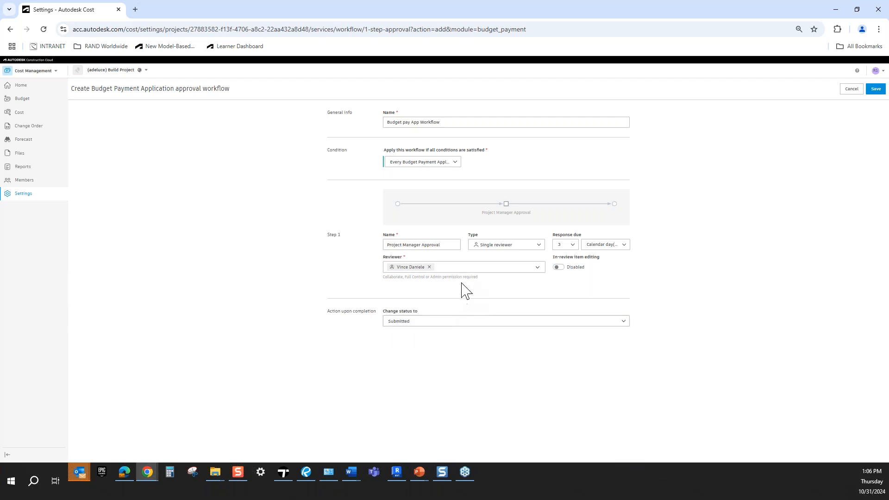
Set the completion status change to Approved and save the workflow.
left_click(427, 321)
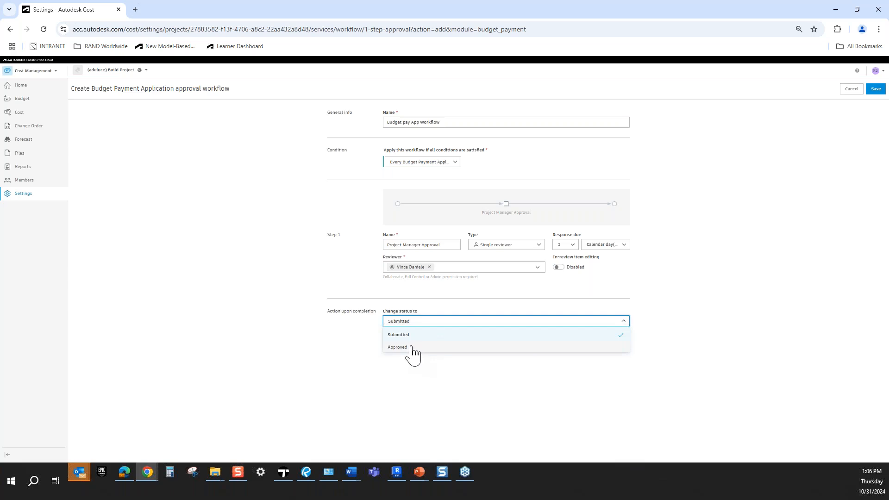
left_click(398, 347)
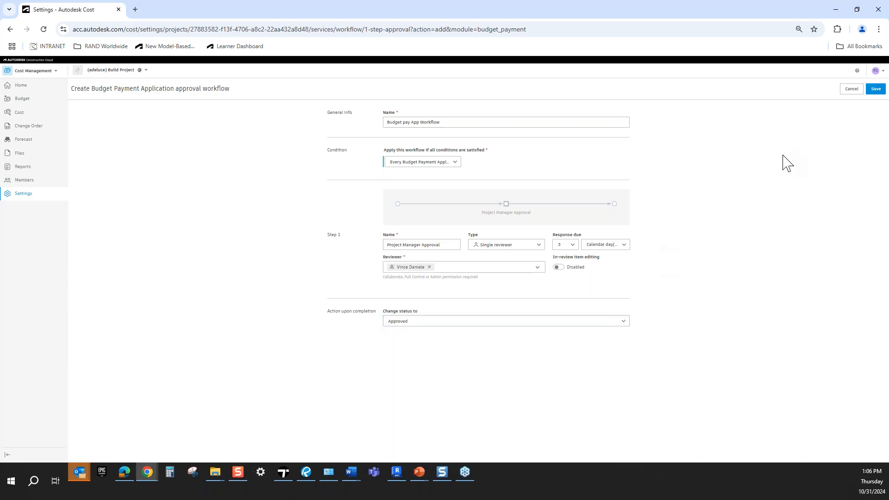
left_click(877, 88)
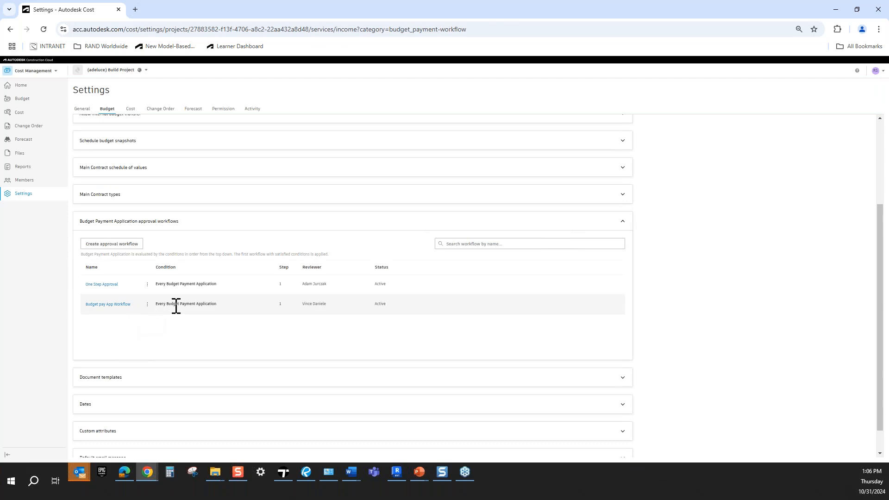
Delete the One Step Approval workflow.
left_click(147, 284)
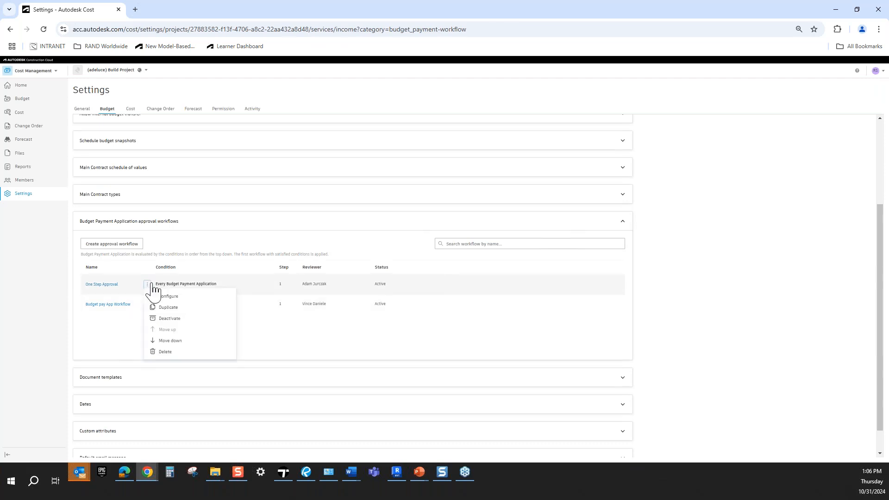
left_click(165, 351)
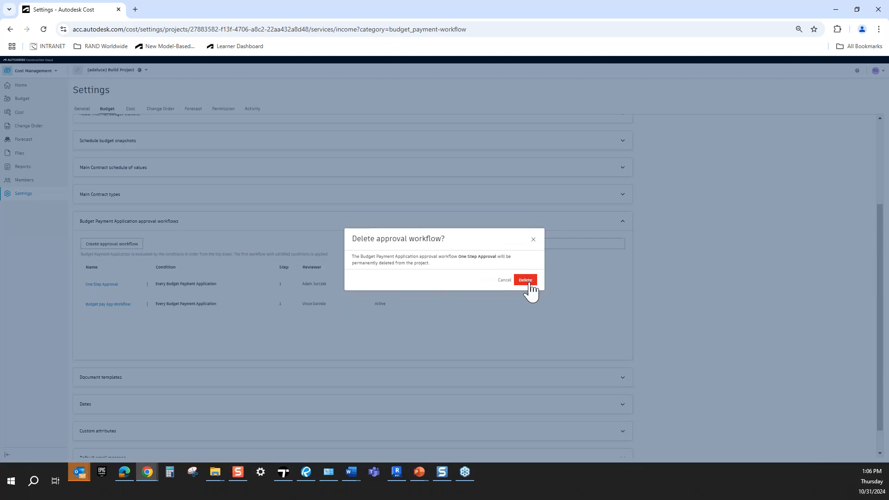
left_click(526, 279)
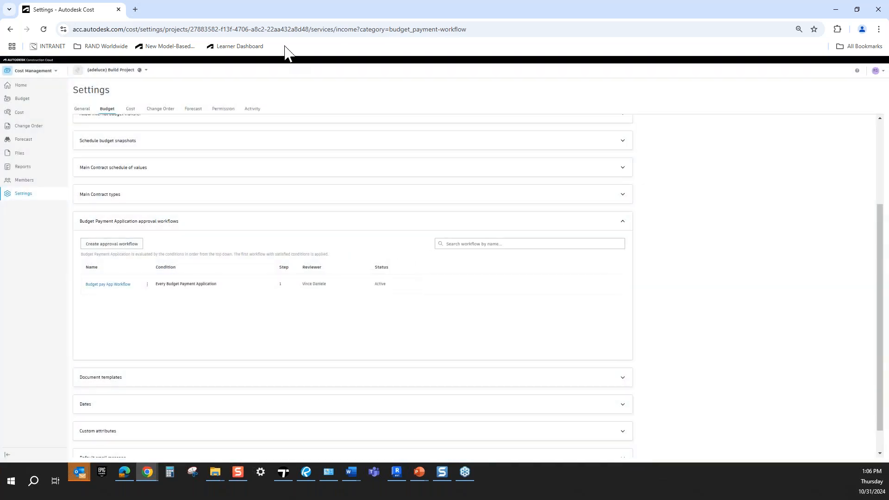
Look over the Cost Payment Application workflow templates without creating one, then return to Budget settings.
left_click(131, 110)
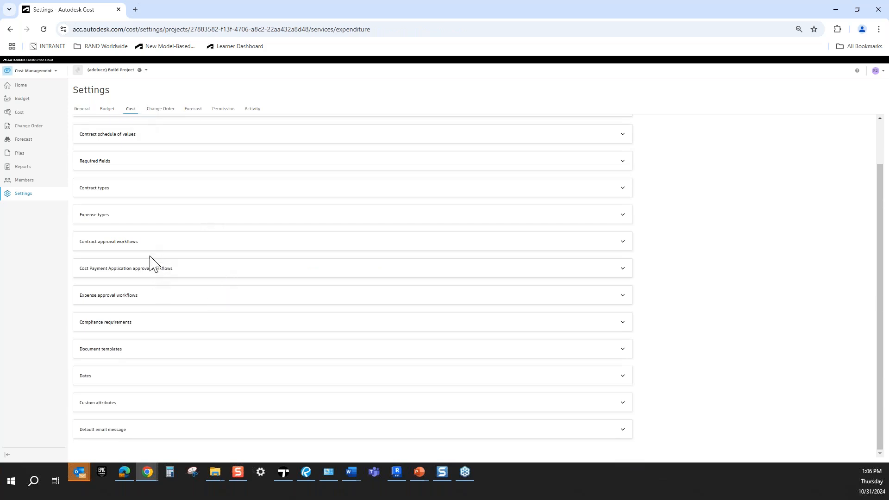
left_click(143, 269)
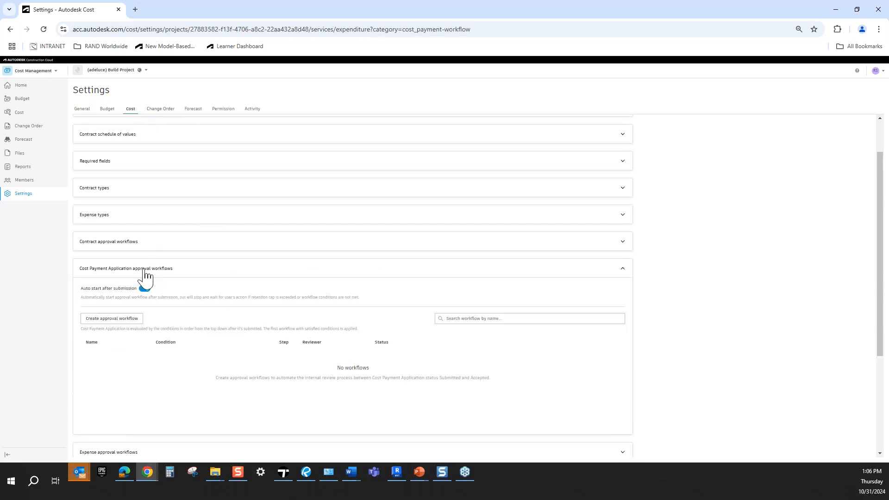
left_click(130, 324)
left_click(456, 260)
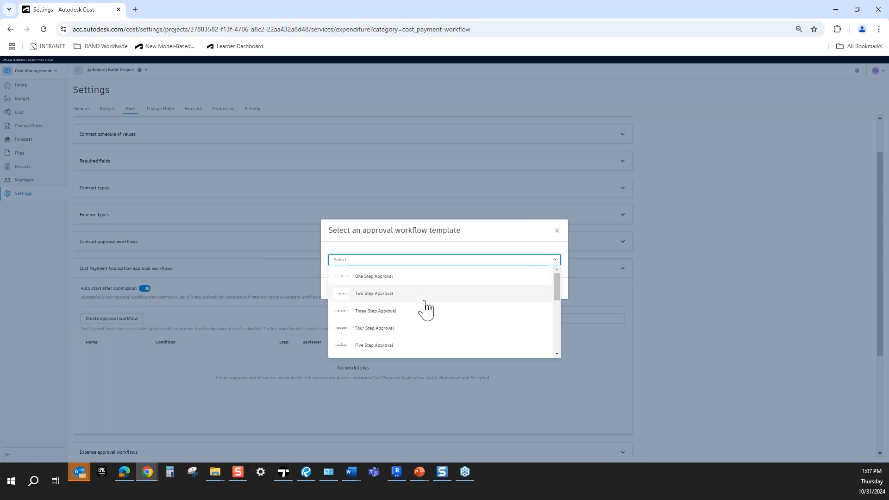
left_click(722, 310)
left_click(557, 231)
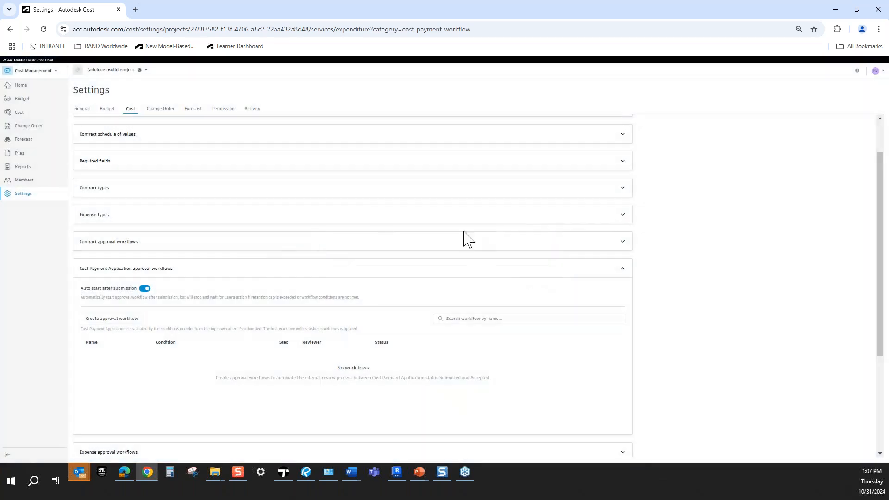
left_click(232, 268)
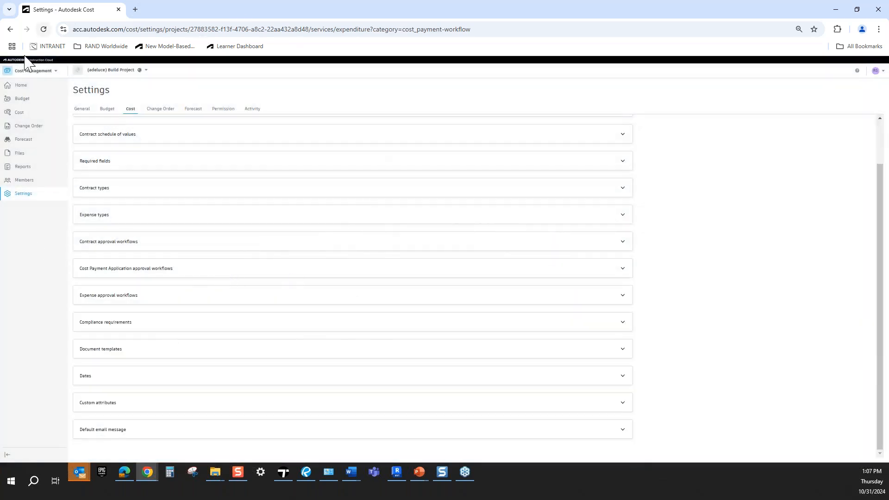
left_click(108, 111)
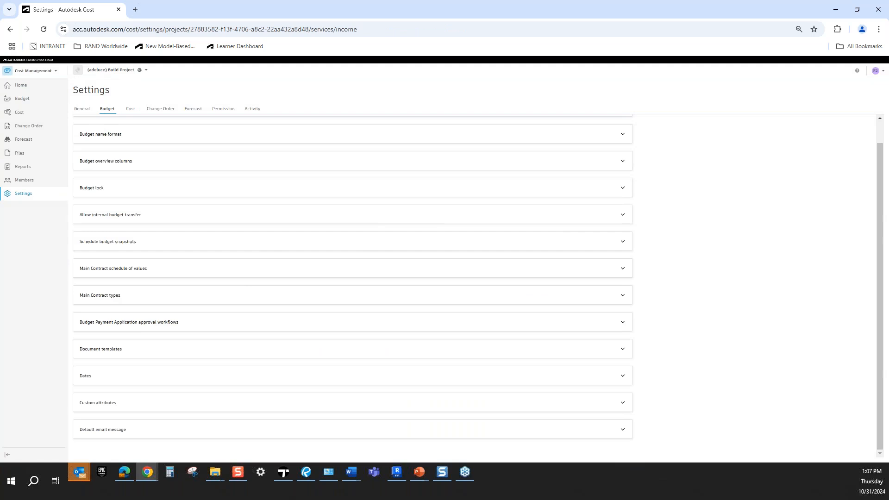
Go to Ramsey Contract's Budget Payment Application and browse its billing periods list.
left_click(26, 99)
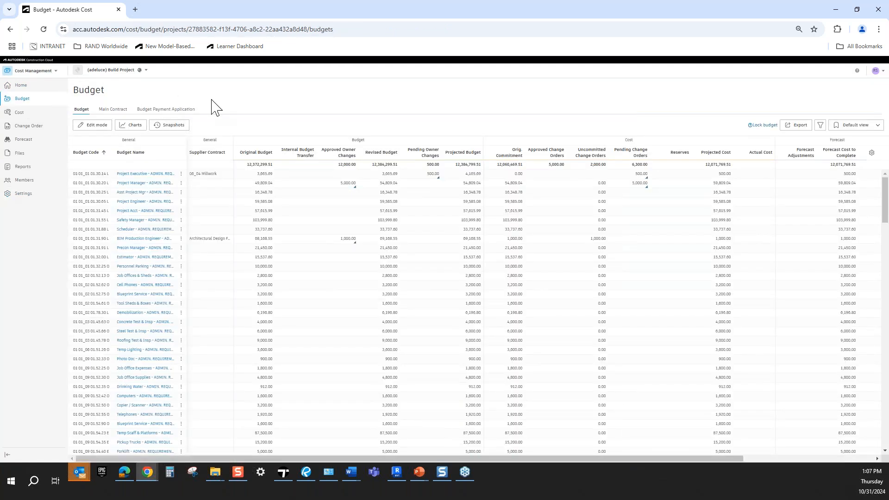
left_click(184, 110)
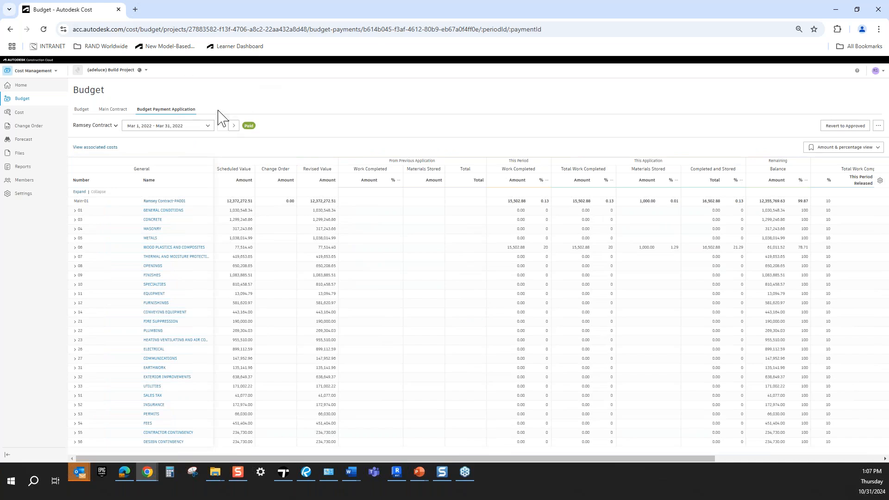
left_click(207, 127)
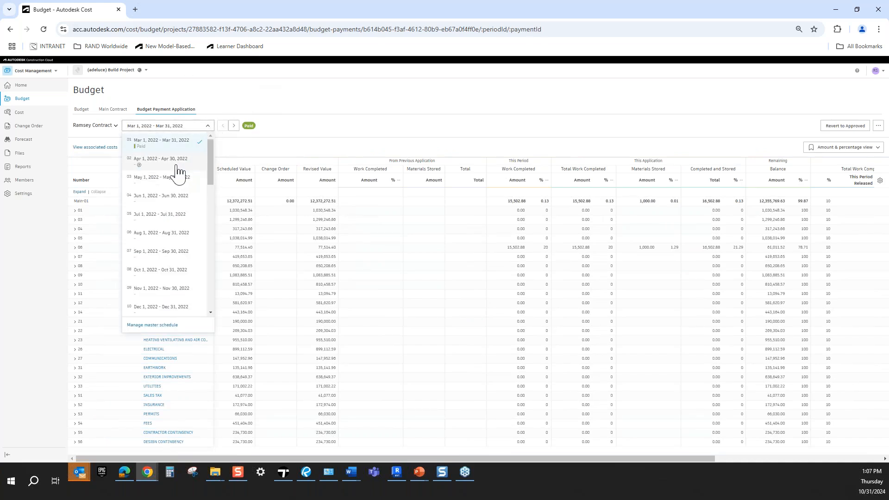
scroll(179, 252, "down", 4)
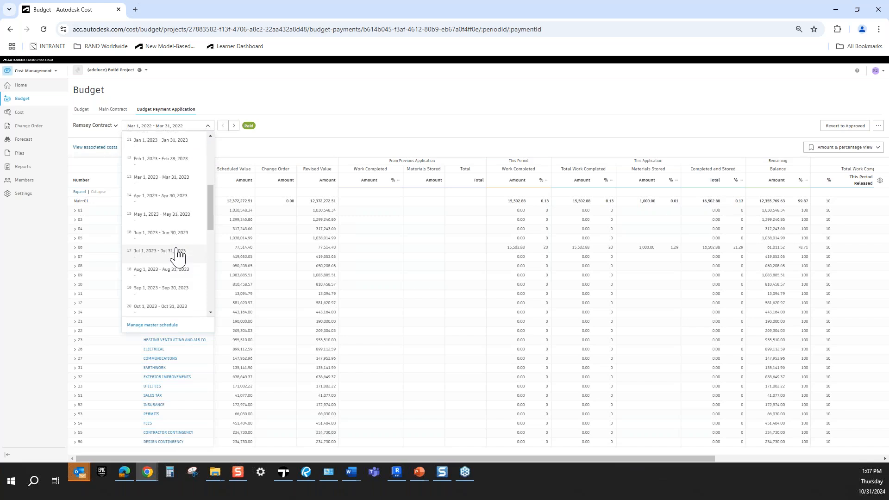
scroll(179, 253, "down", 7)
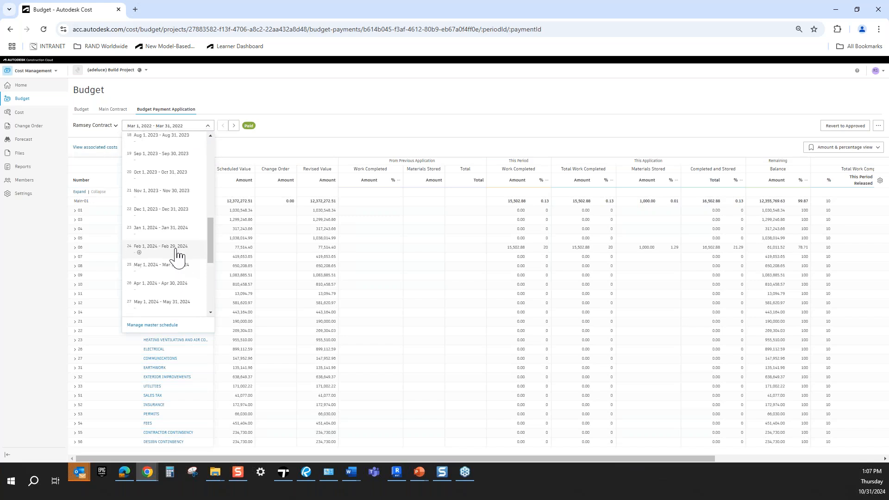
scroll(179, 254, "up", 11)
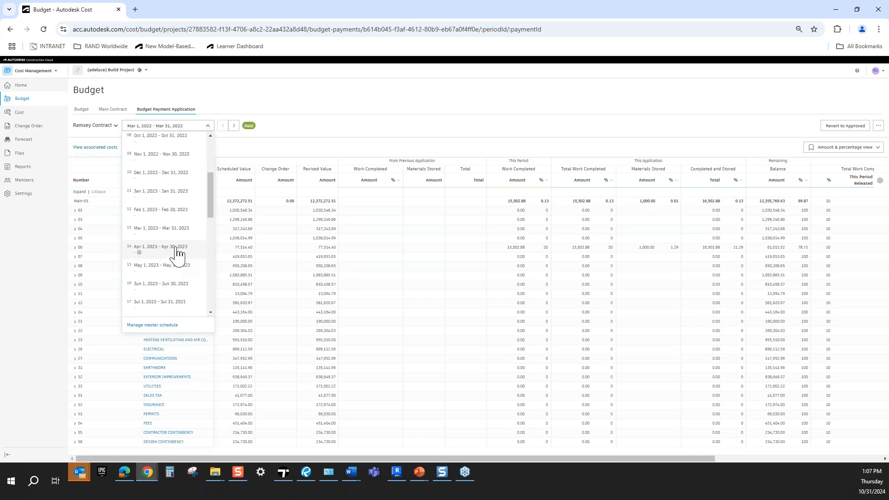
In Manage master schedule, try adding new periods, then cancel back to the 37-period list.
left_click(152, 325)
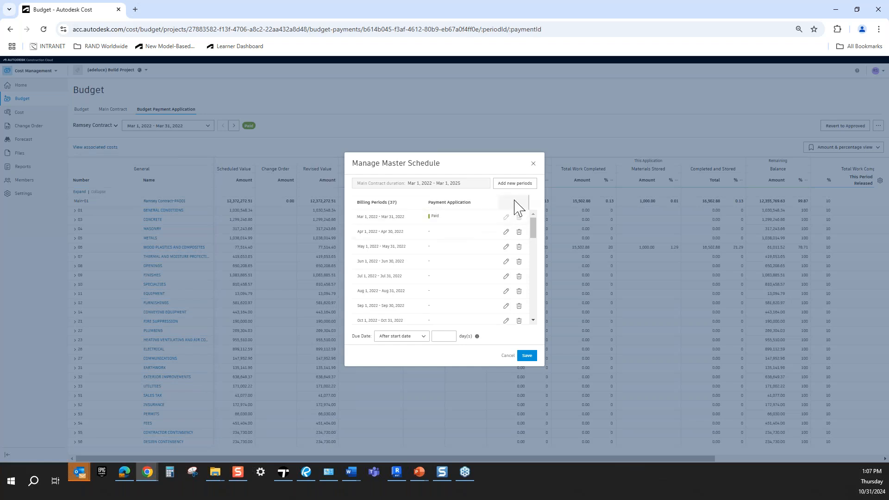
scroll(480, 271, "down", 4)
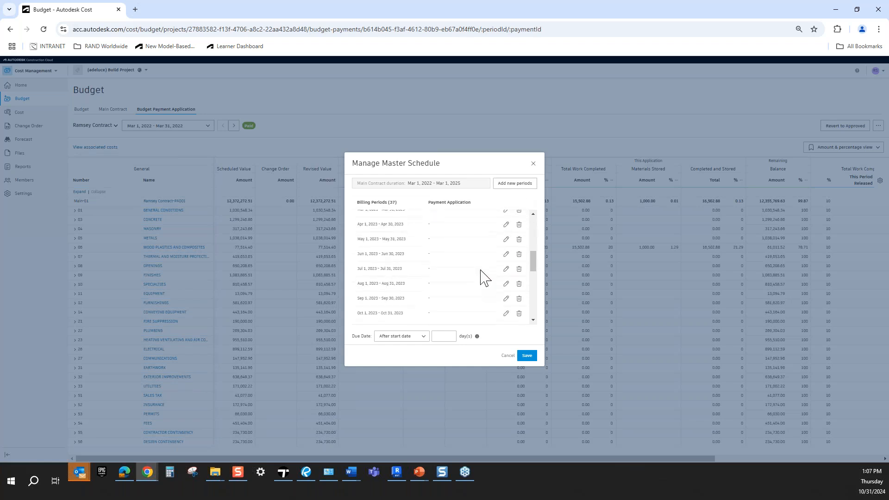
scroll(480, 270, "up", 4)
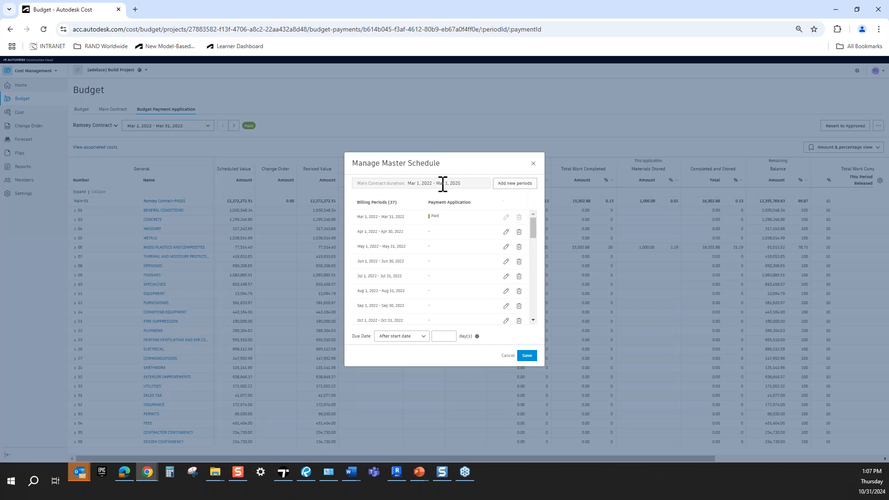
left_click(512, 185)
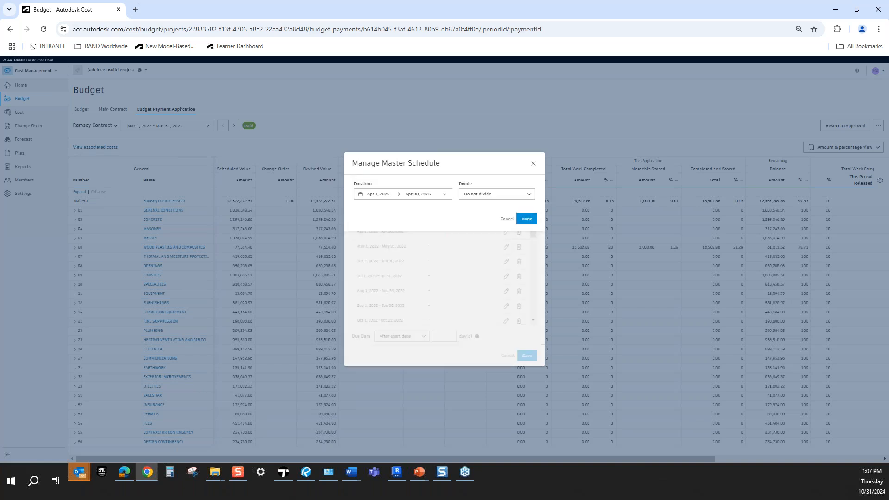
left_click(423, 202)
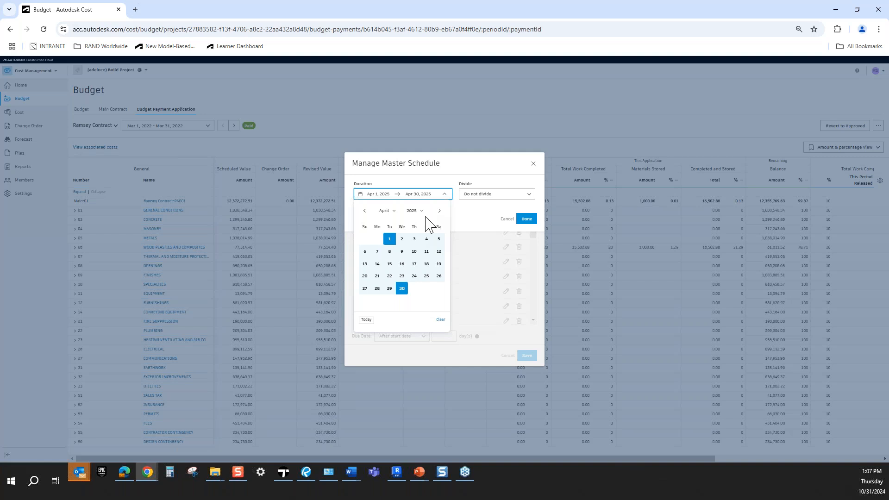
left_click(434, 171)
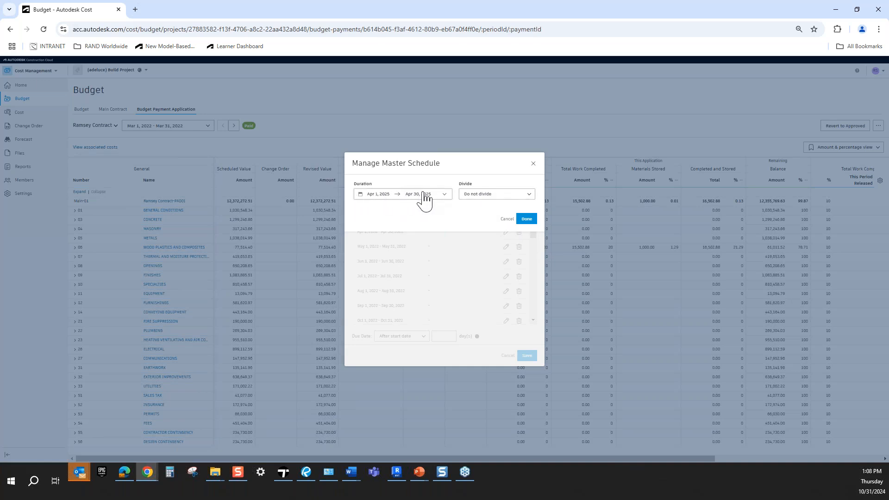
left_click(507, 219)
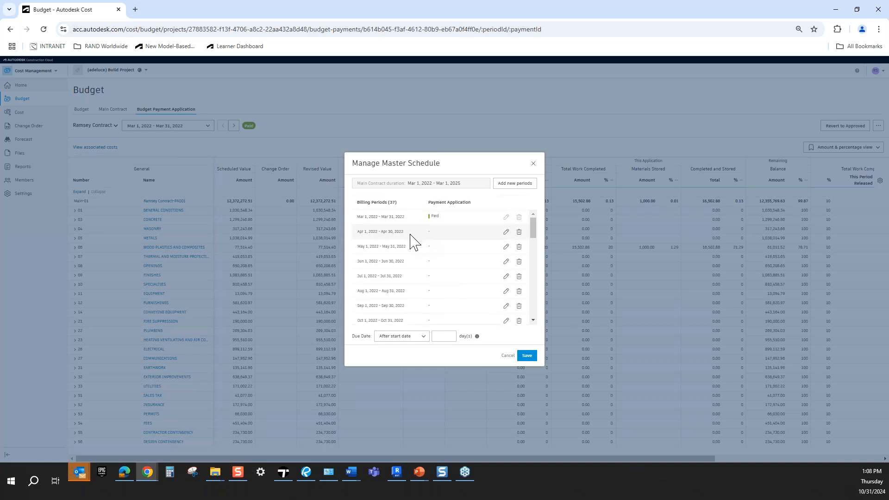
Start adding monthly billing periods beginning Mar 1, 2024.
left_click(516, 184)
left_click(436, 194)
left_click(488, 199)
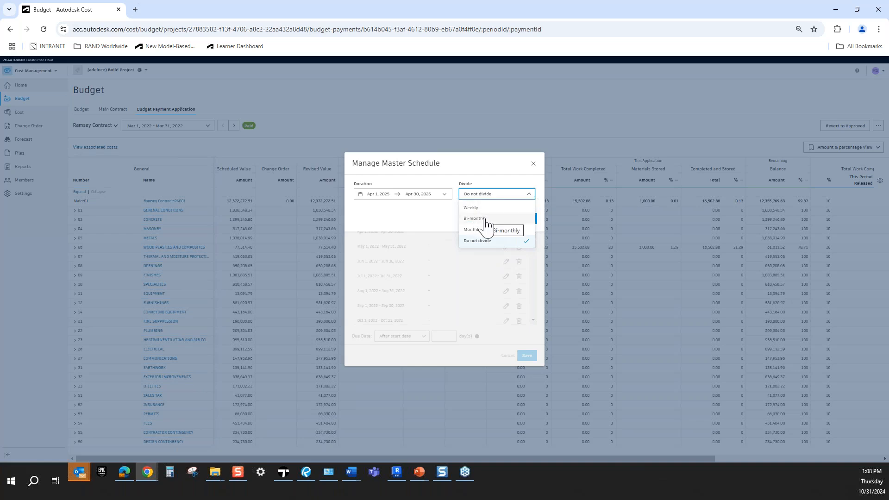
left_click(433, 222)
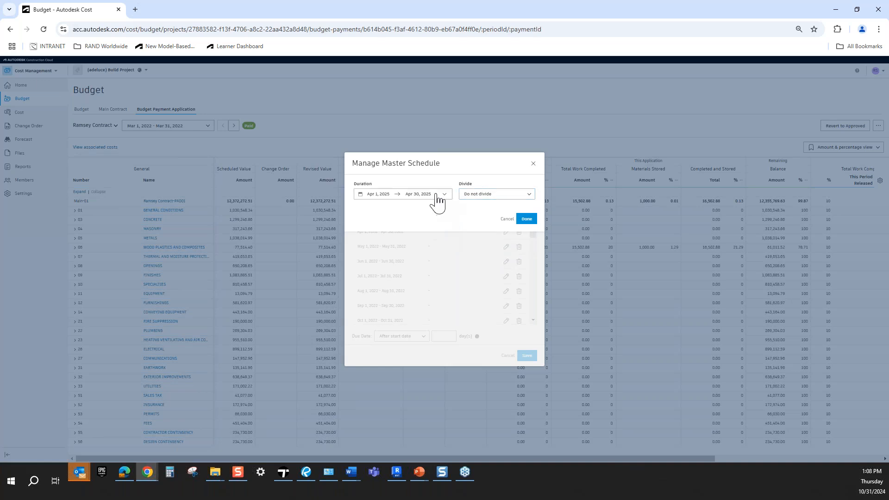
left_click(436, 198)
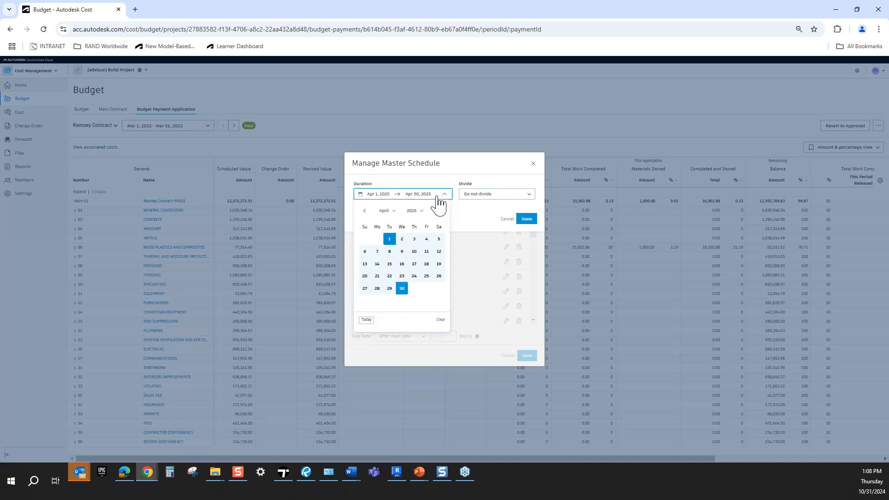
left_click(365, 211)
left_click(415, 211)
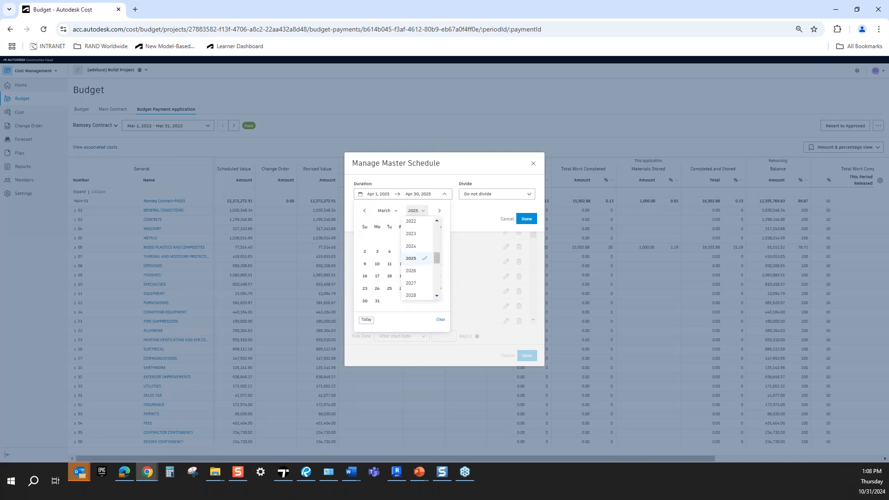
left_click(411, 247)
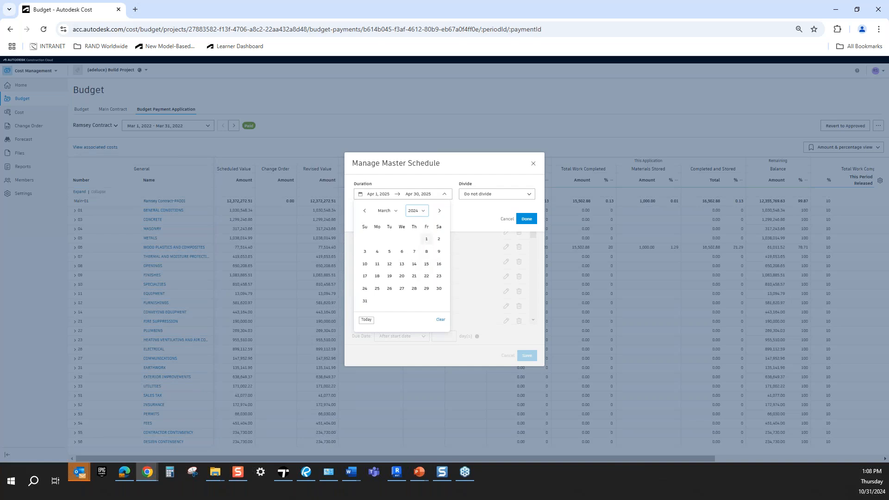
left_click(426, 238)
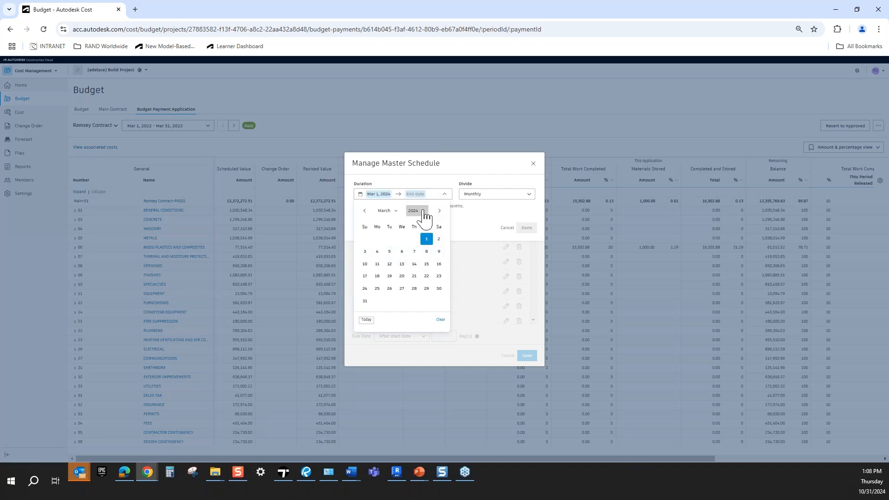
End the new periods on Mar 31, 2025, confirm, and review the 50-period list.
left_click(423, 213)
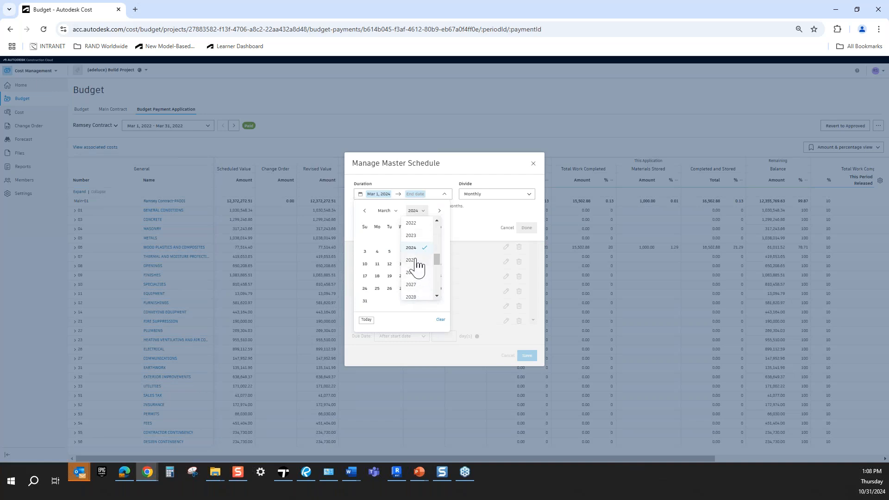
left_click(416, 260)
left_click(366, 301)
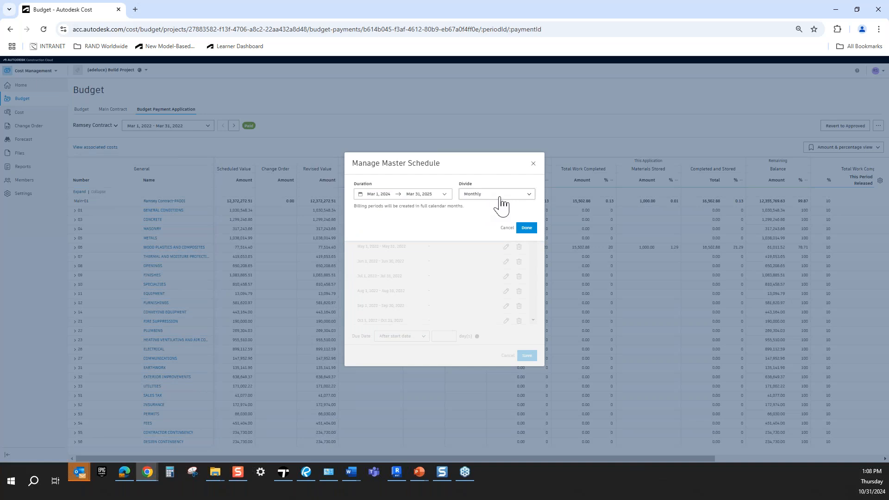
left_click(526, 228)
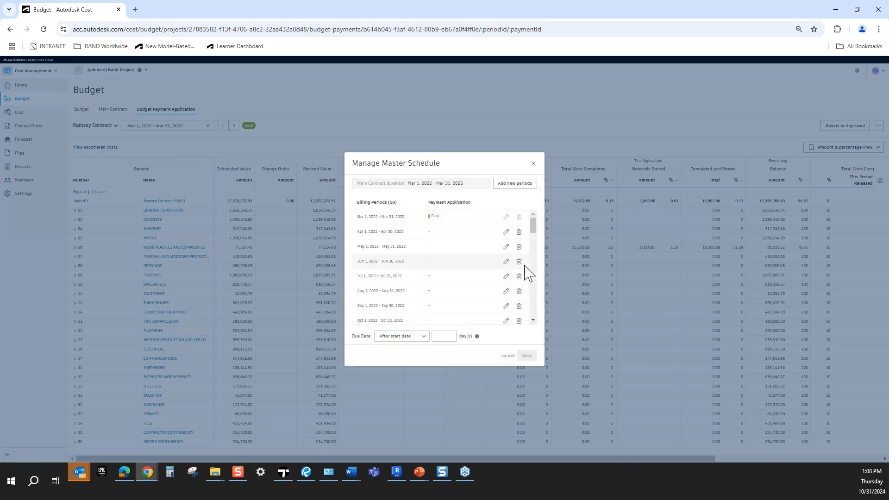
scroll(437, 315, "down", 3)
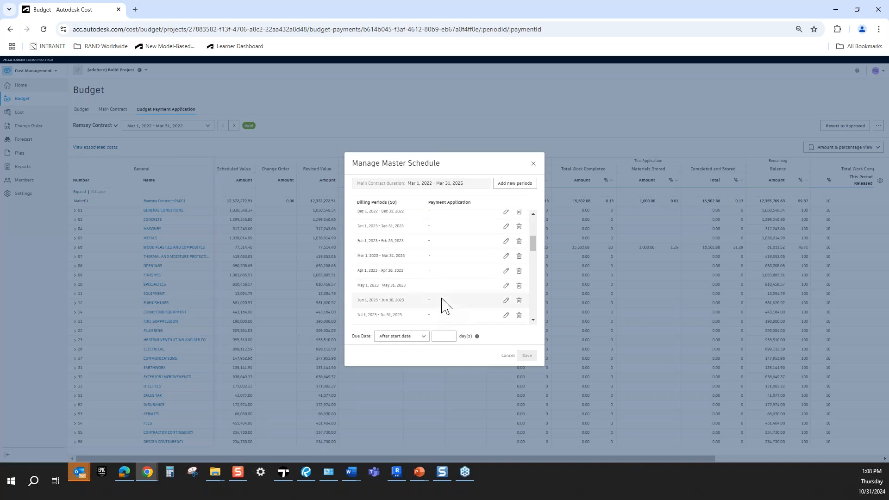
scroll(441, 298, "down", 6)
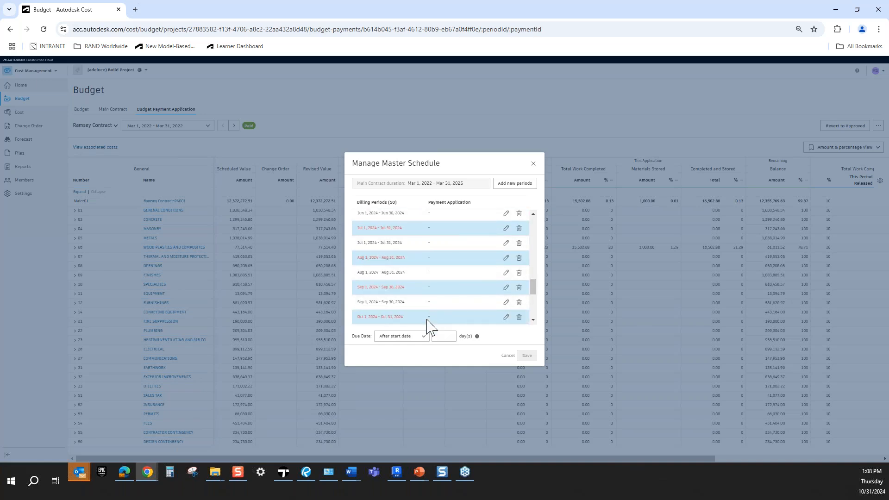
scroll(426, 300, "up", 5)
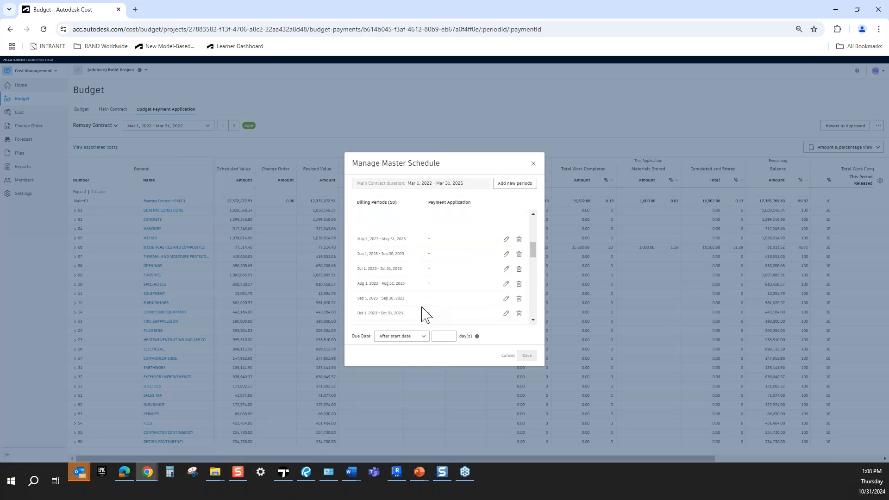
scroll(430, 309, "down", 4)
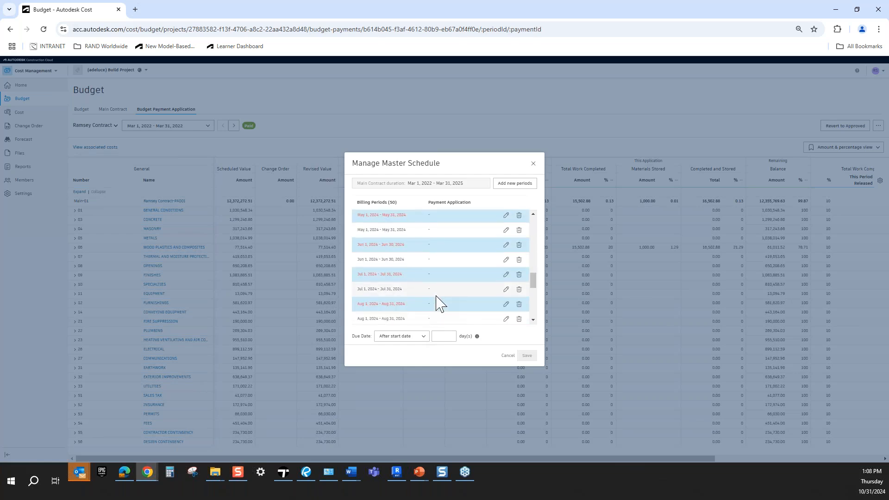
scroll(430, 303, "up", 3)
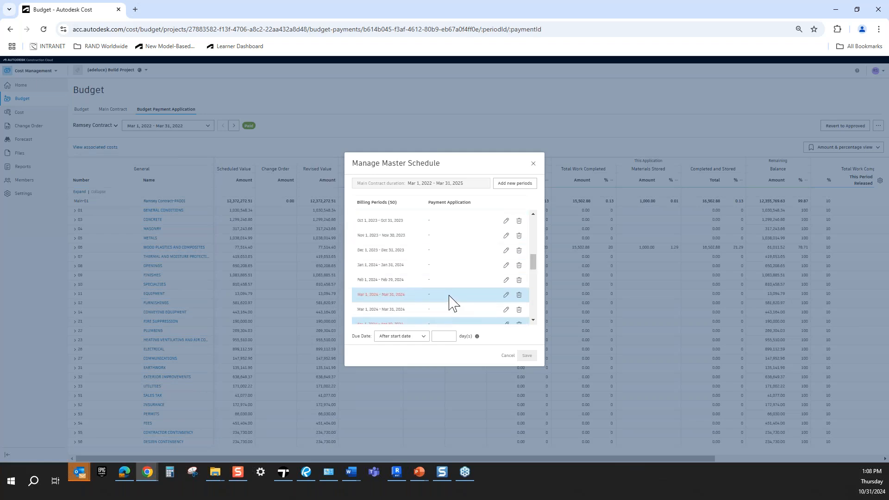
scroll(449, 303, "up", 7)
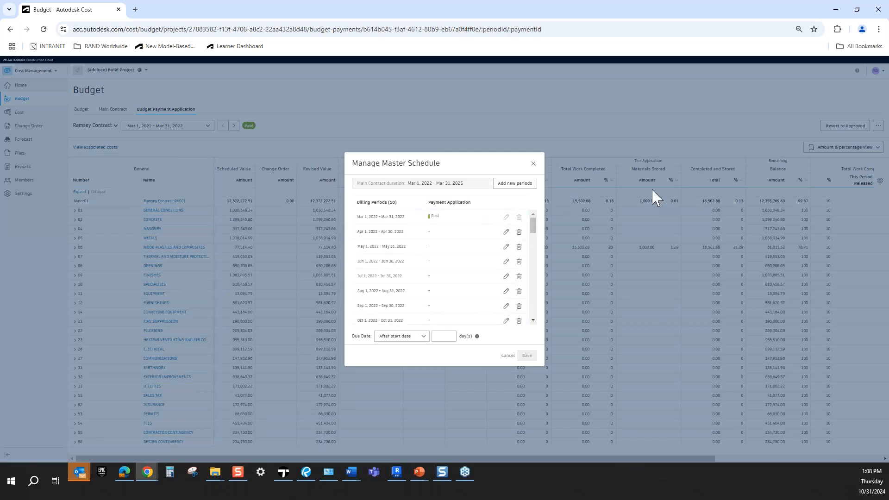
left_click(514, 184)
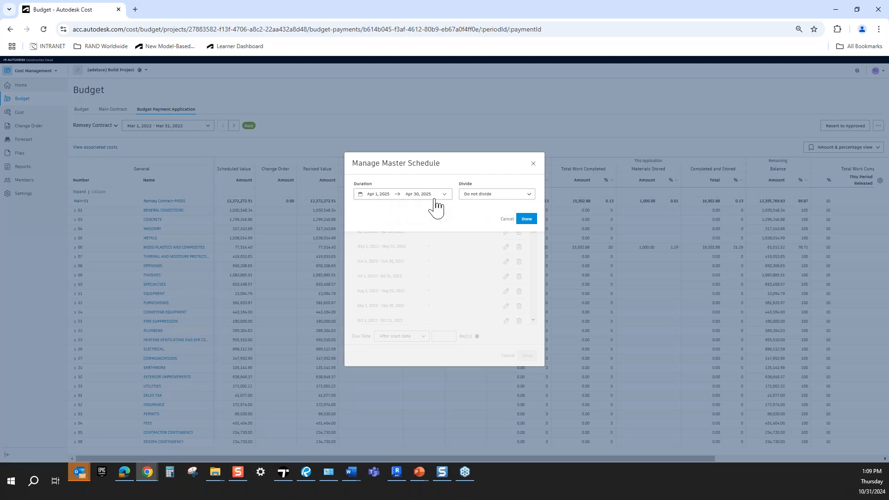
left_click(479, 198)
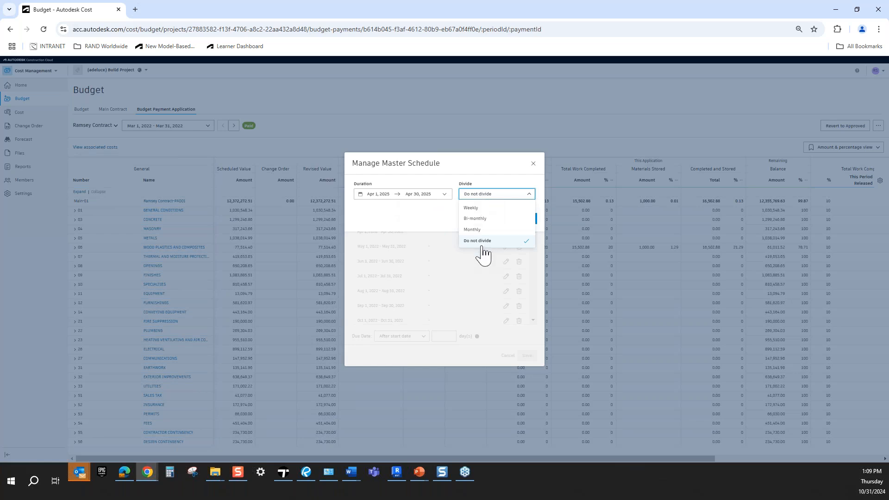
left_click(474, 197)
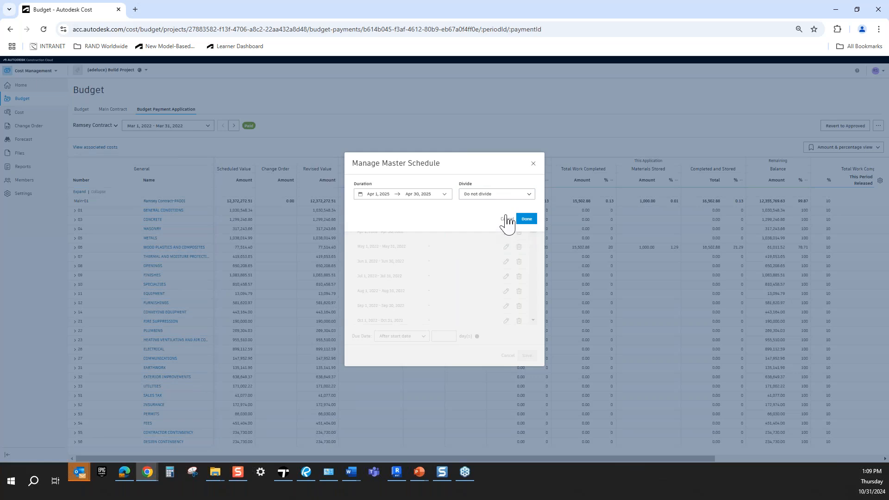
left_click(507, 218)
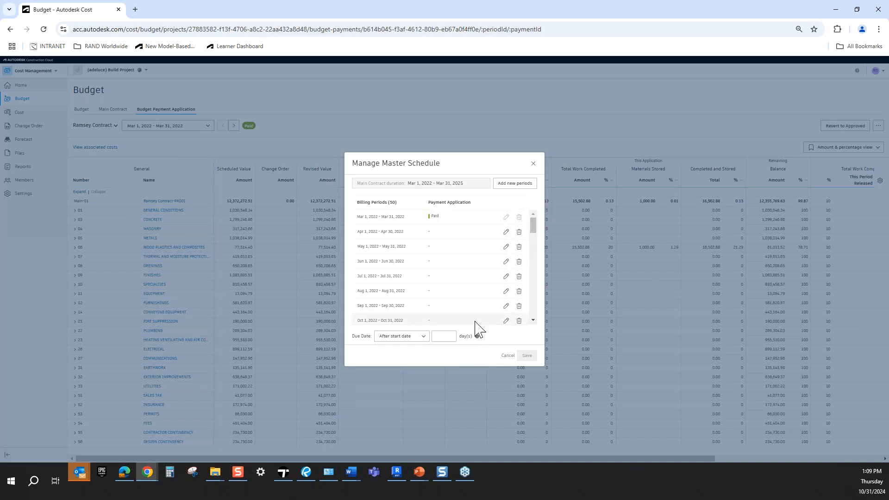
scroll(471, 321, "down", 2)
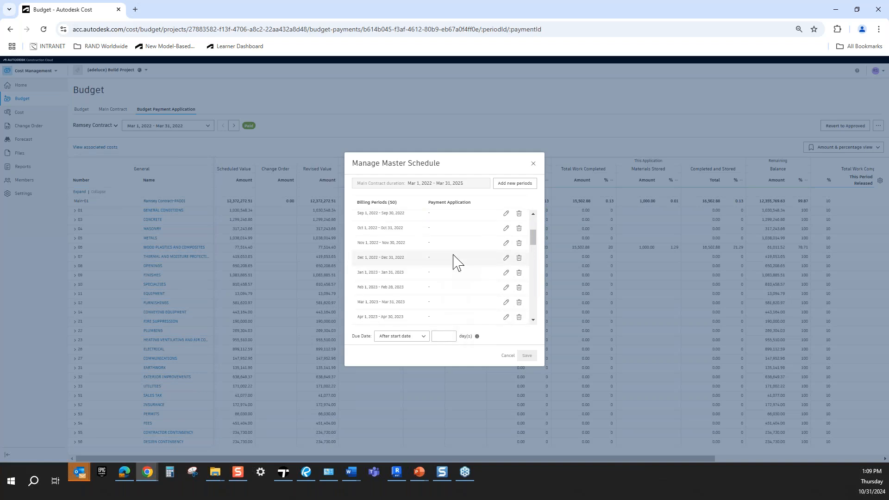
scroll(450, 241, "up", 2)
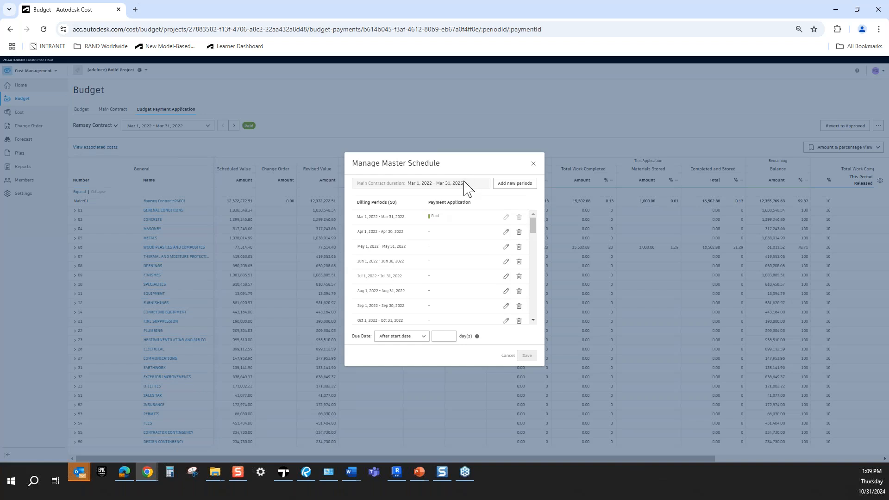
Enter a due-date day count of 2, then clear it again.
left_click(441, 335)
type("24")
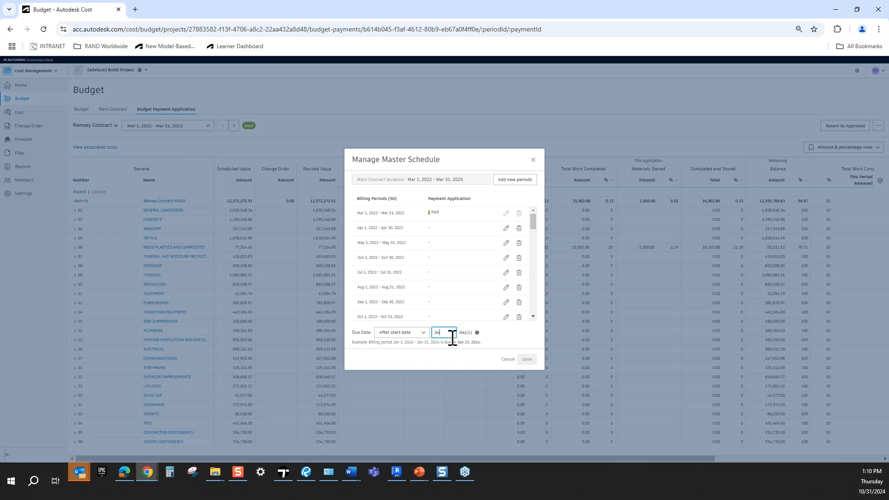
left_click_drag(452, 335, 428, 345)
key("BackSpace")
Keep the due date counted after start date and close the master schedule without saving.
left_click(414, 336)
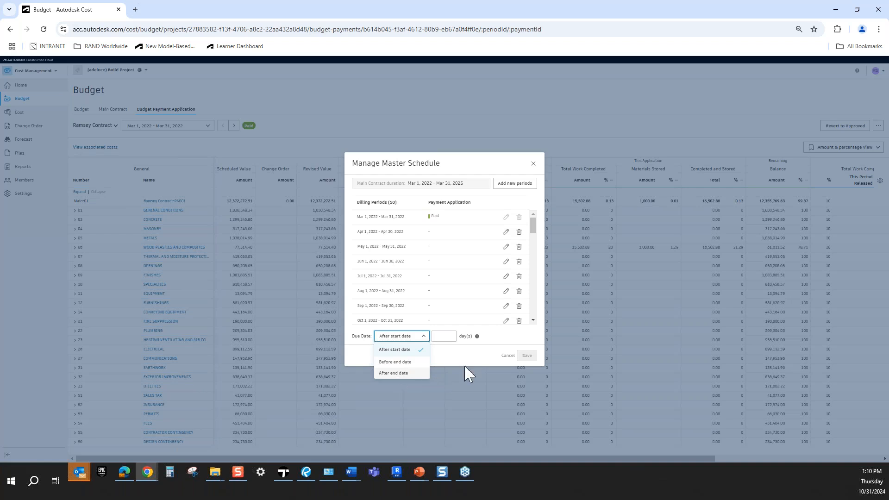
left_click(486, 359)
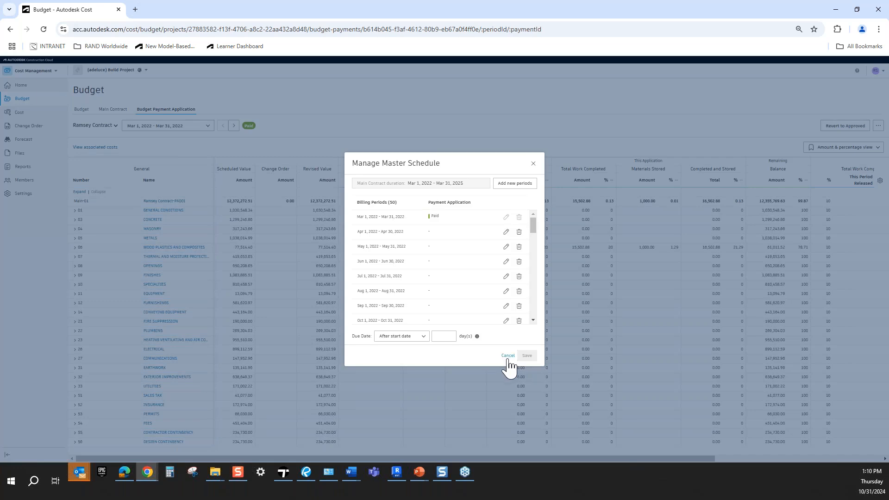
left_click(508, 356)
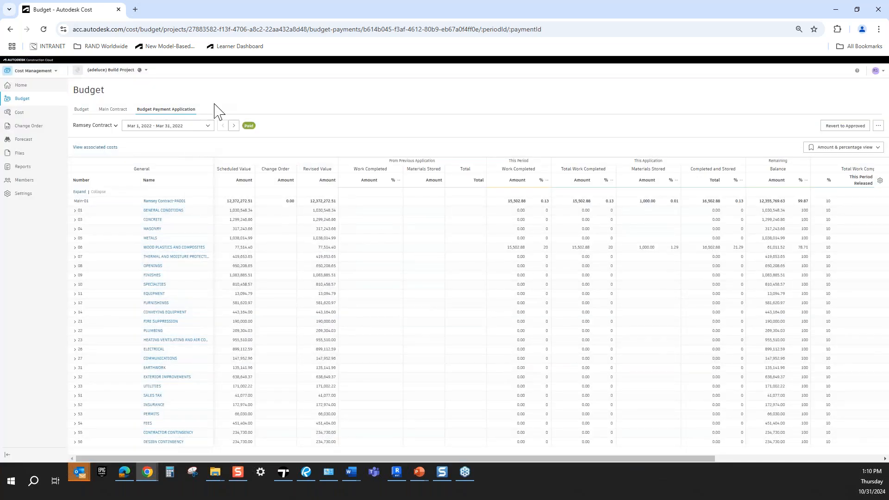
Pick the Apr 1 – Apr 30, 2022 billing period and create Ramsey Contract's draft payment application.
left_click(200, 129)
left_click(369, 118)
left_click(191, 132)
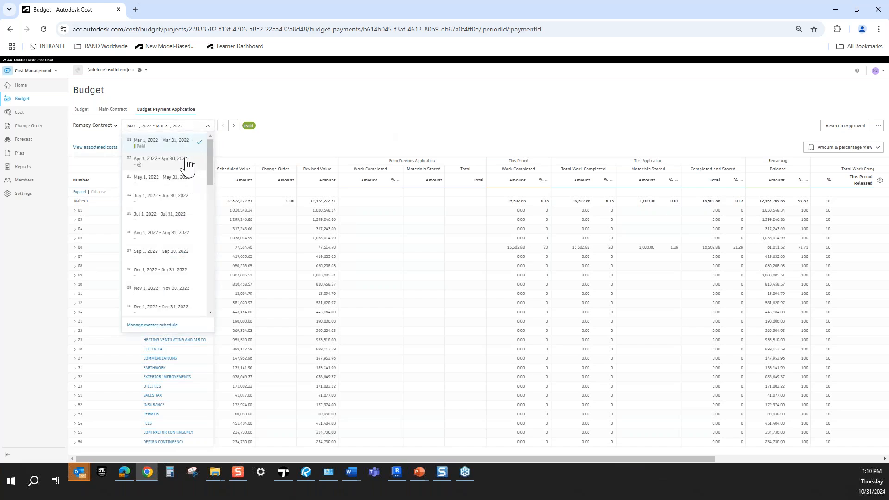
left_click(188, 162)
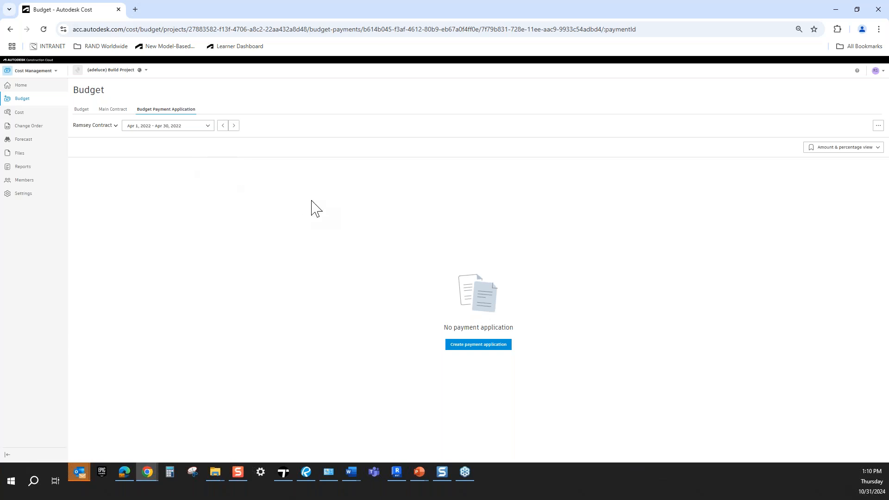
left_click(482, 348)
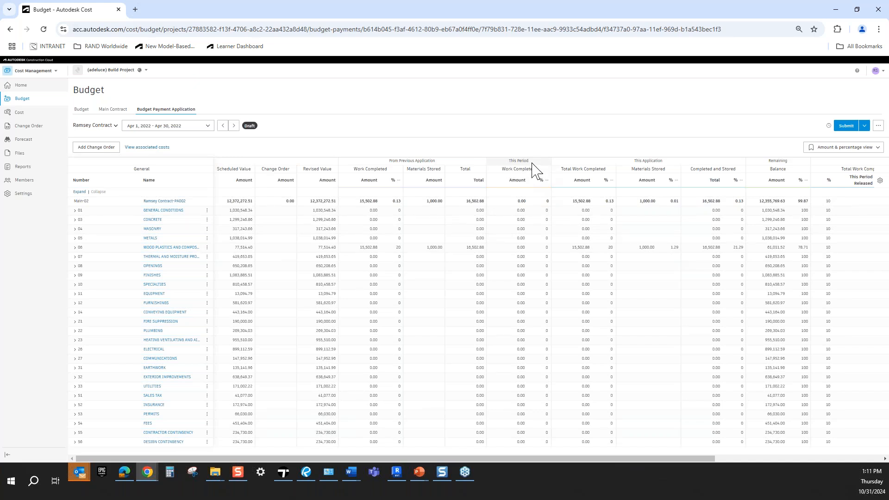
Zoom the page in two steps and scroll the table right to This Period and Remaining Balance.
mouse_move(542, 181)
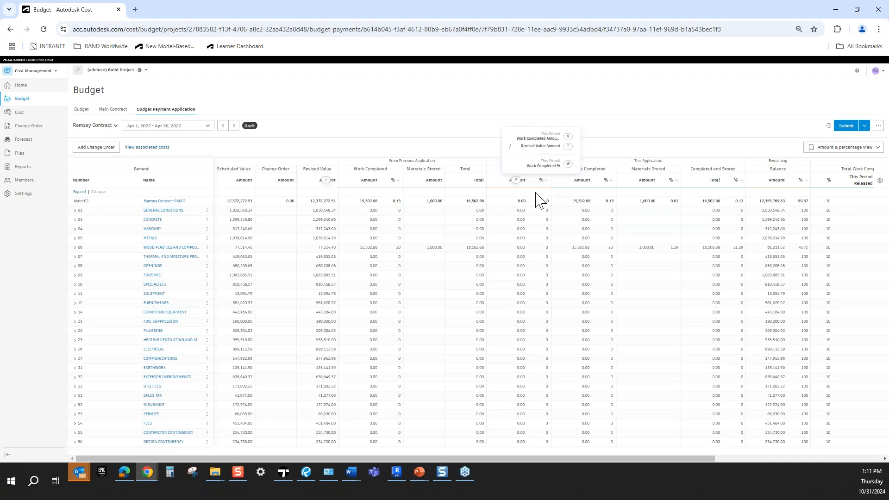
key("ctrl+plus")
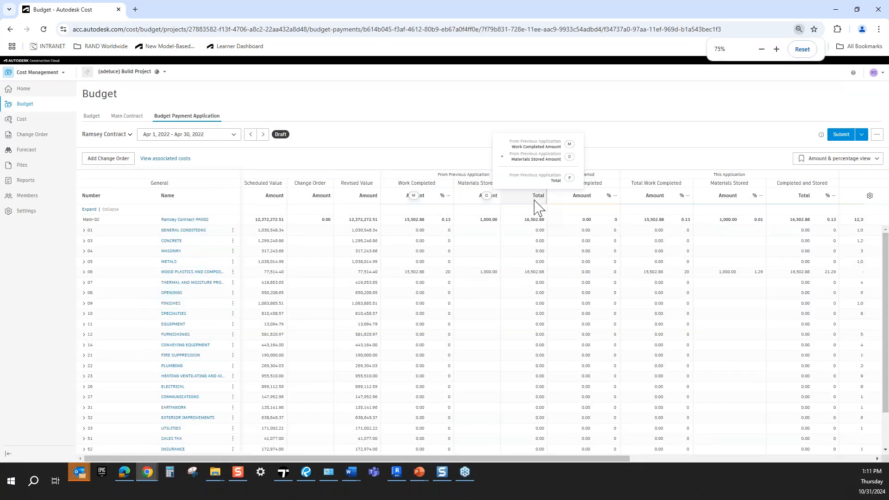
key("ctrl+plus")
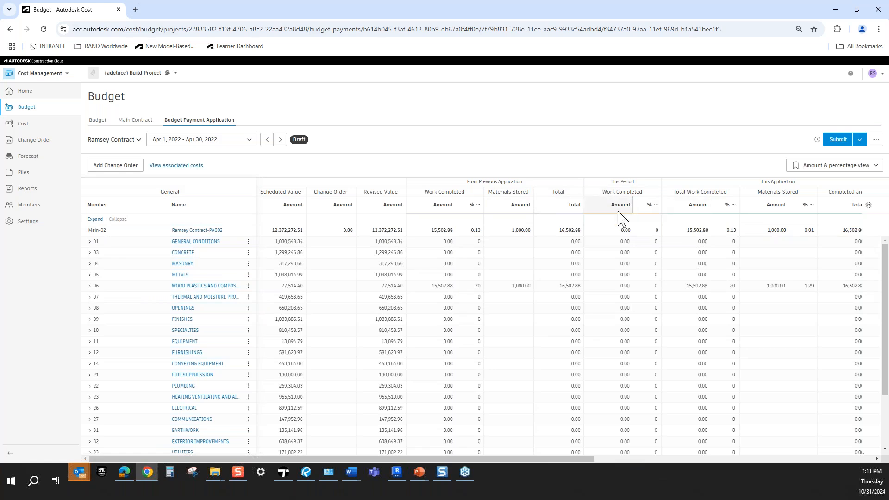
left_click_drag(539, 458, 650, 460)
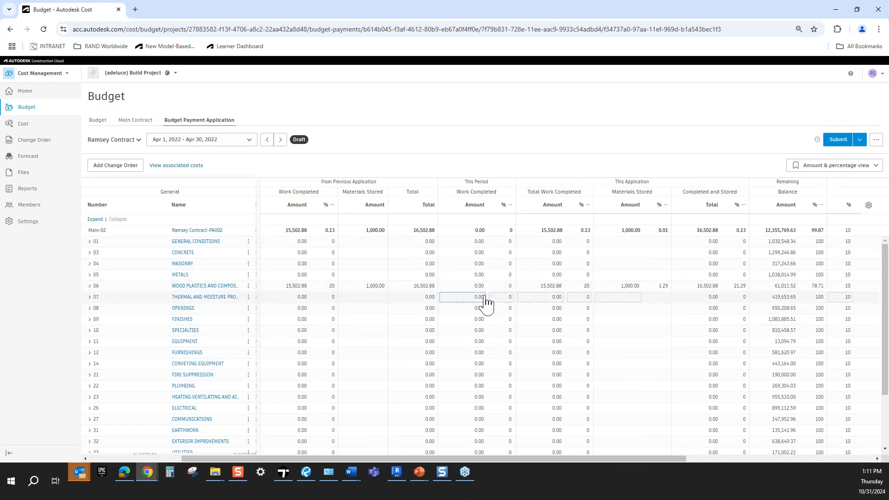
left_click(472, 309)
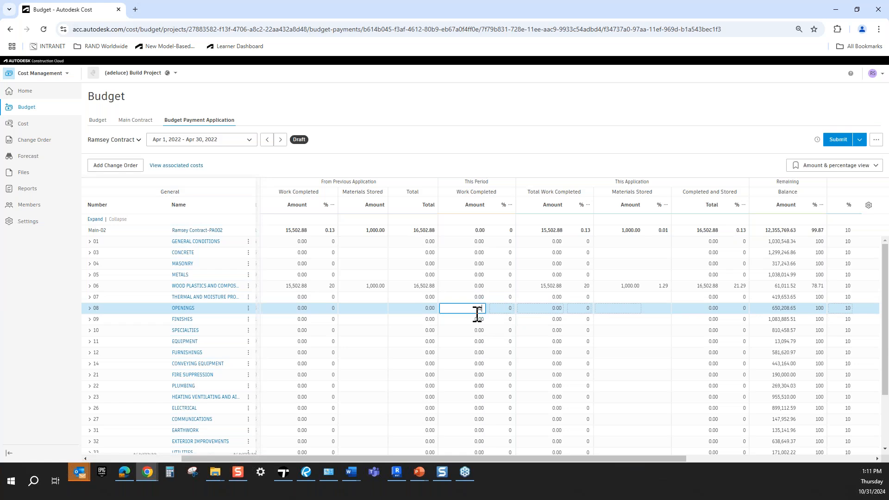
key("Return")
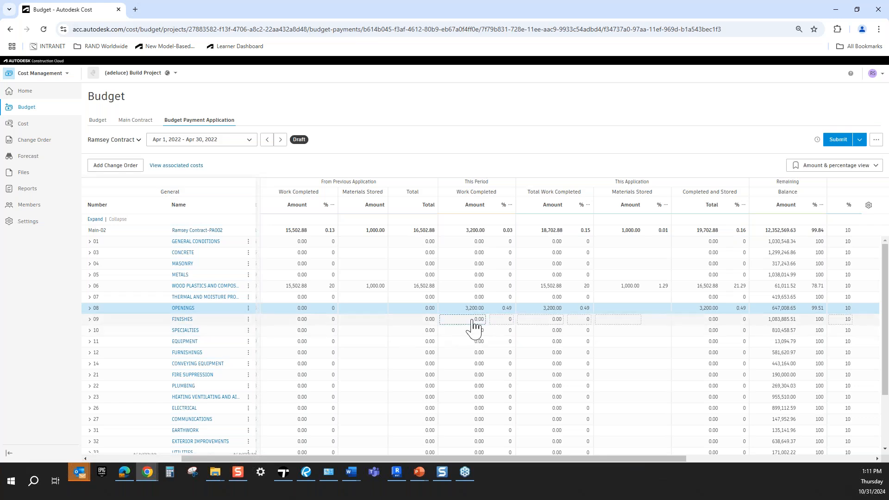
left_click(501, 322)
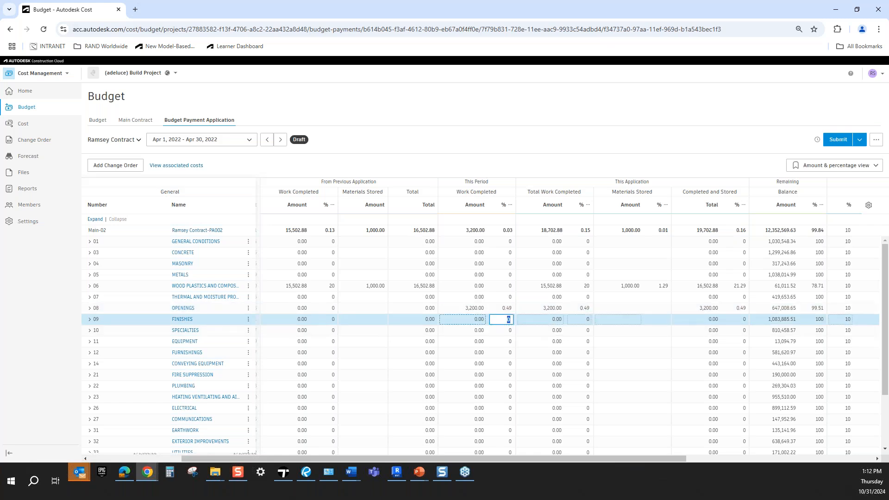
key("Return")
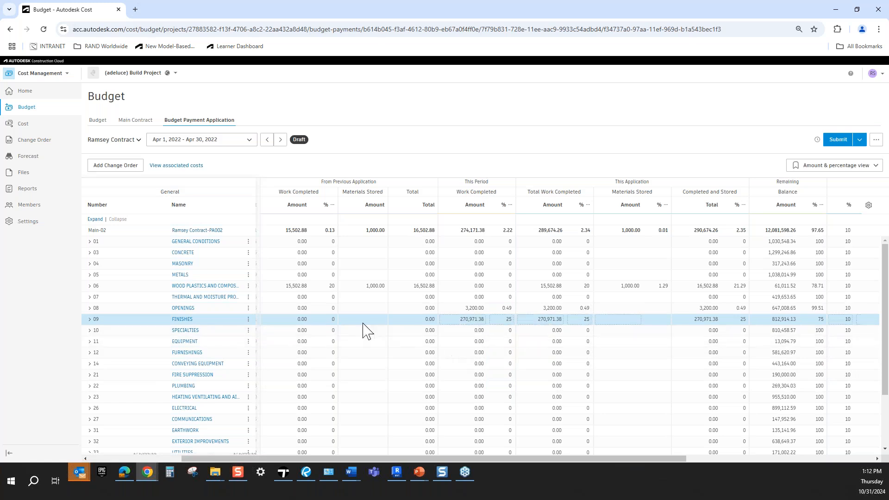
scroll(475, 334, "down", 3)
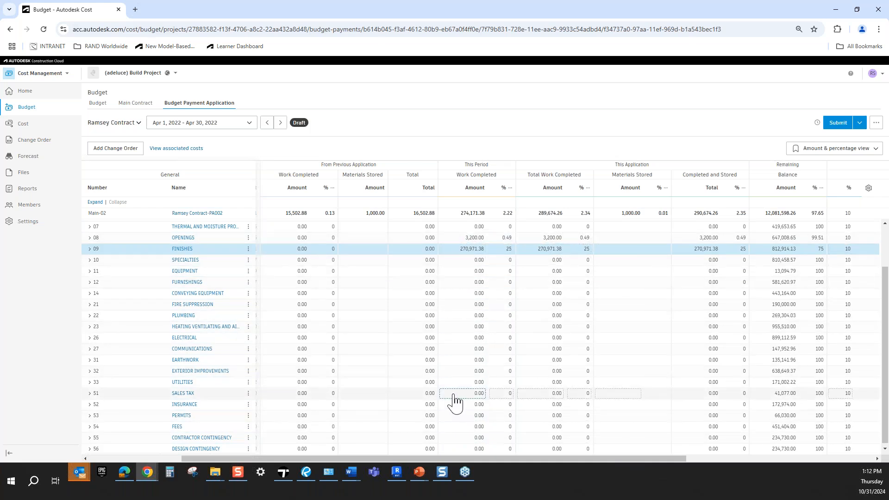
scroll(455, 404, "up", 2)
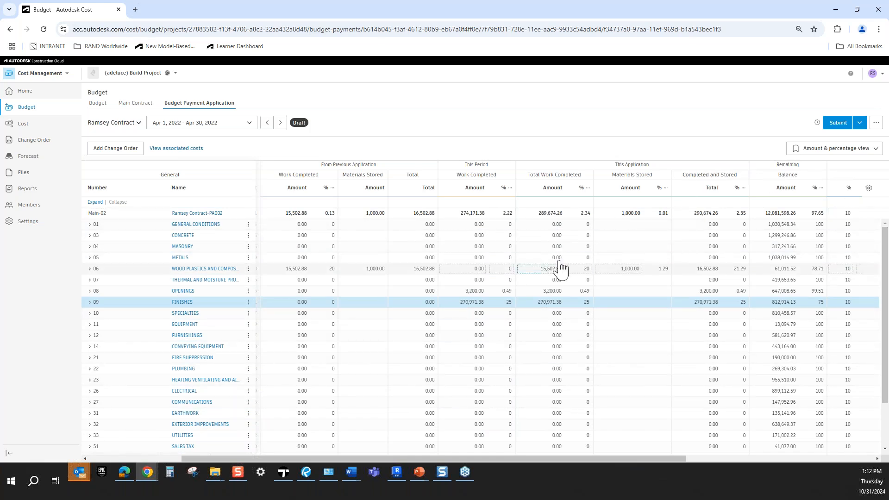
Set the April 2022 draft as Submitted and send the review request email to reviewers.
left_click(860, 123)
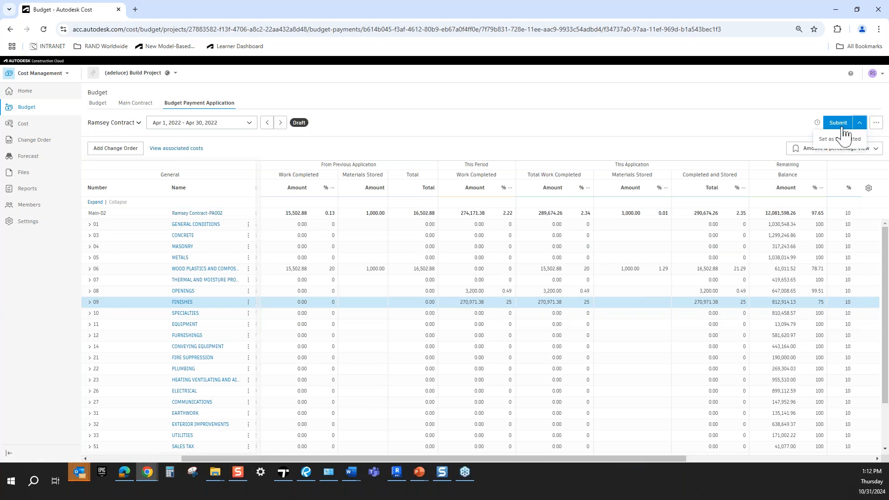
left_click(828, 140)
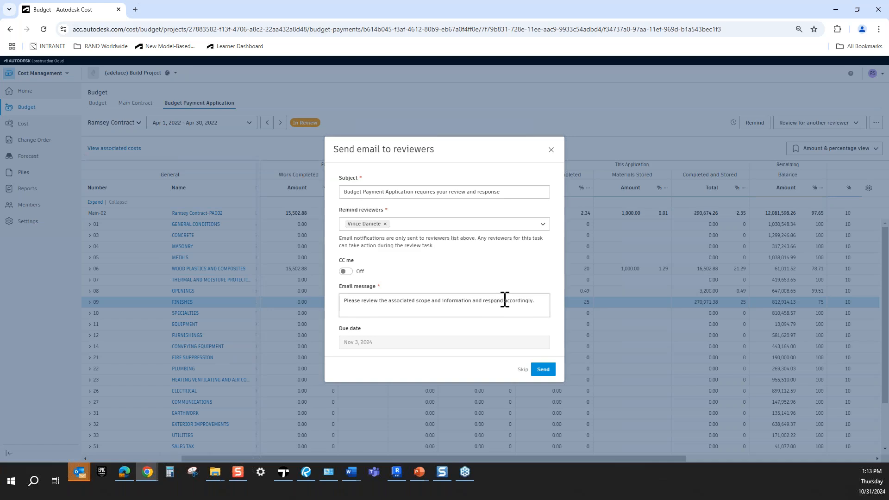
left_click(543, 369)
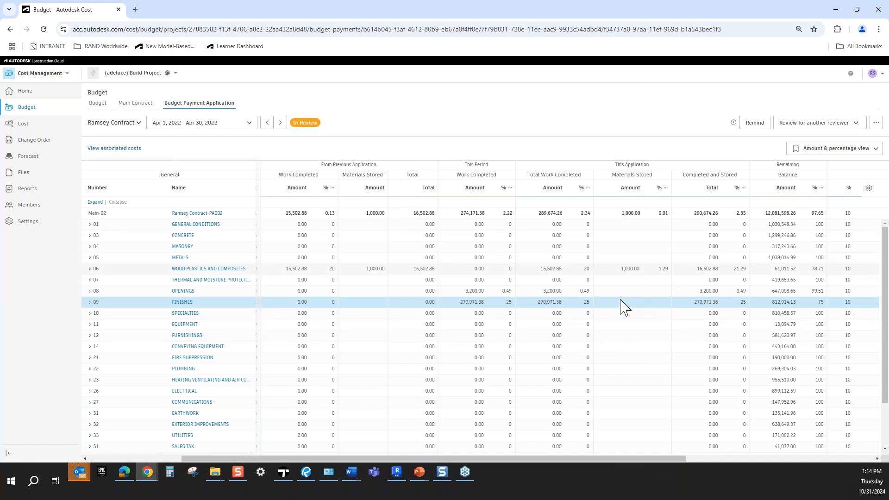
Submit a Proceed review decision so the April 2022 payment application becomes Approved.
left_click(818, 124)
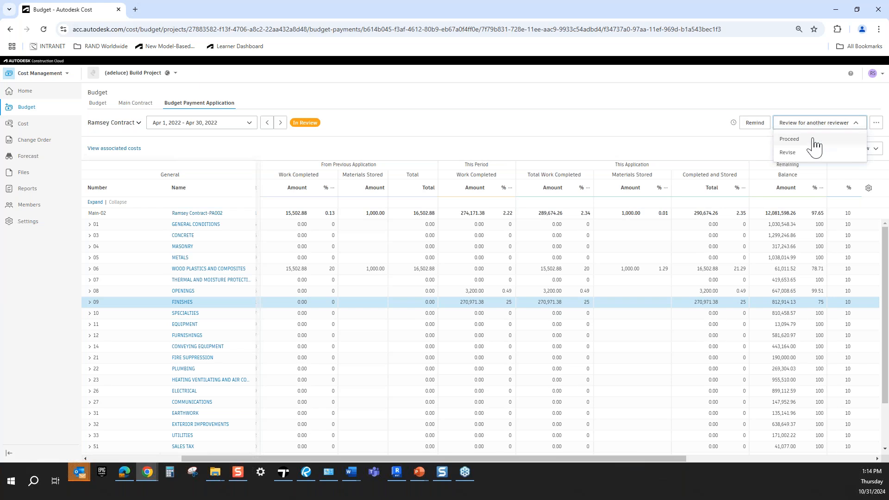
scroll(453, 315, "down", 1)
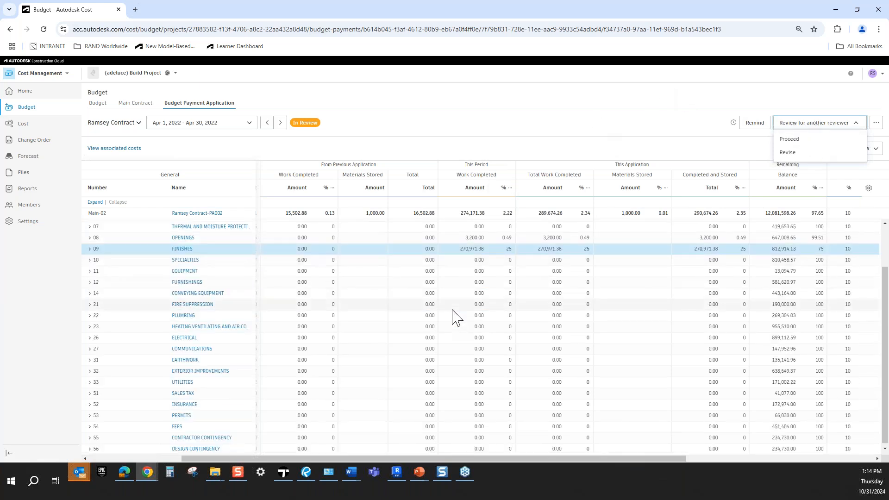
scroll(455, 315, "up", 1)
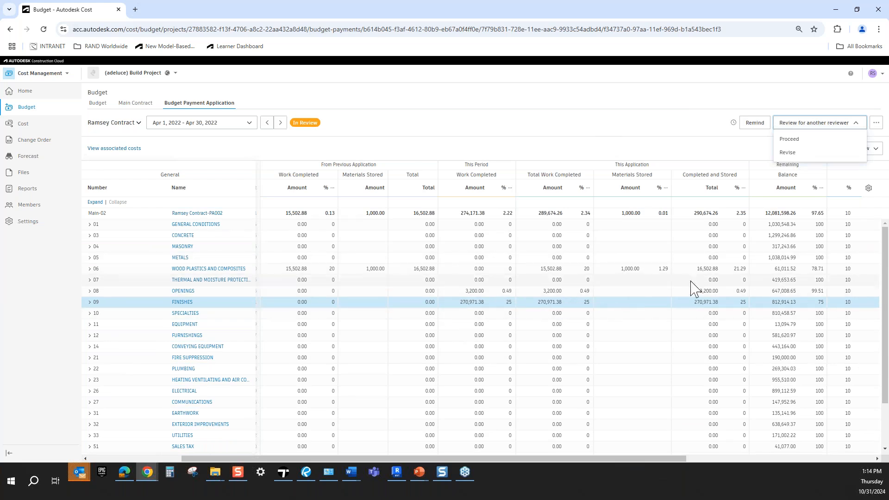
left_click(803, 141)
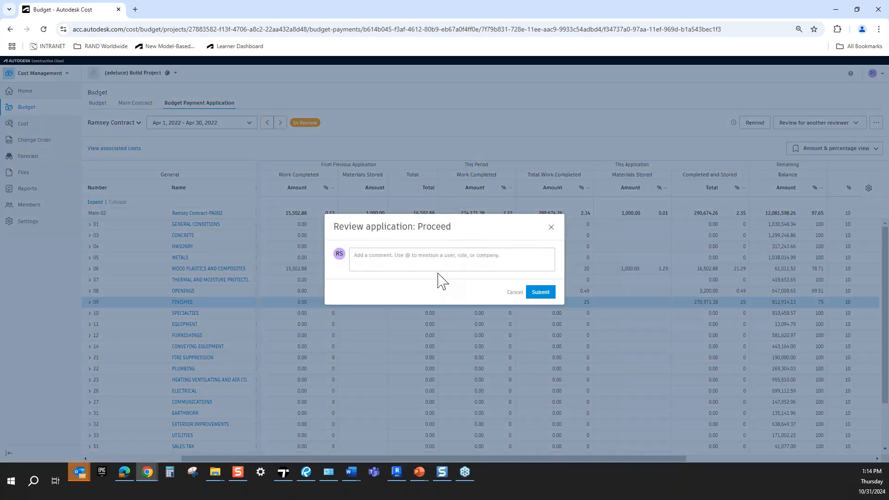
left_click(449, 255)
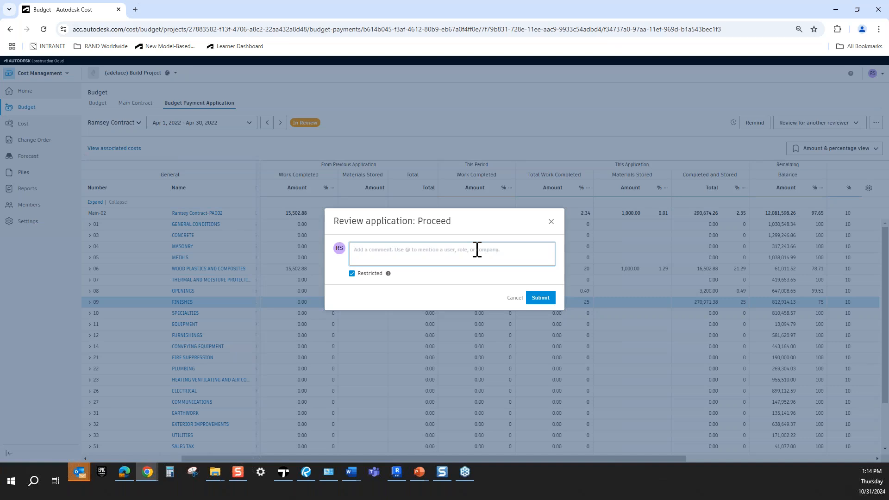
left_click(539, 297)
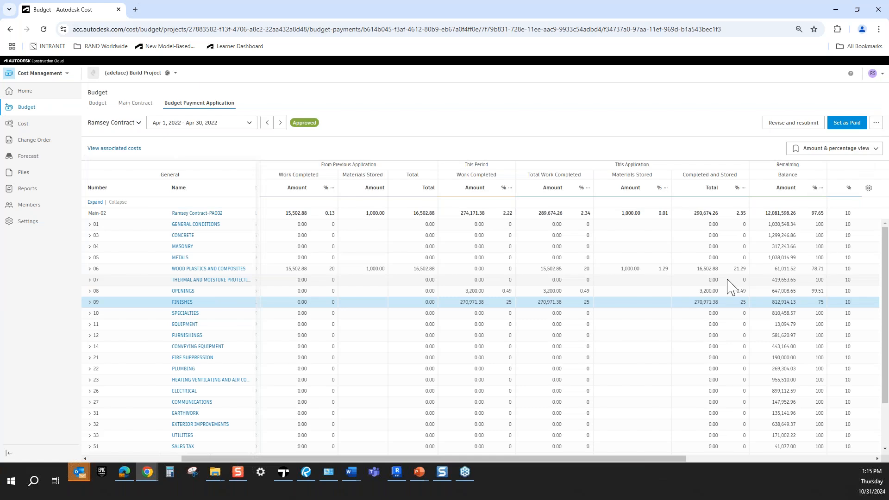
Send the approved Budget Payment Application back to Revise and Resubmit.
left_click(811, 126)
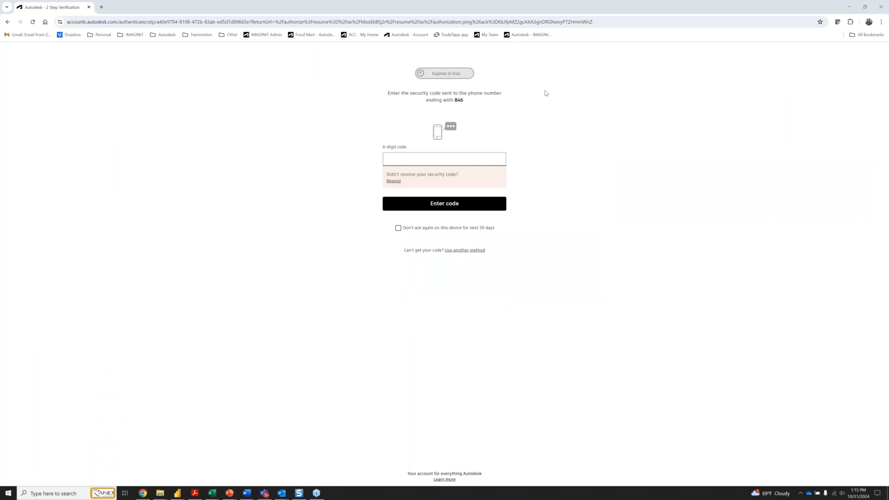
Enter the 6-digit security code from the phone to pass two-step verification.
left_click(463, 153)
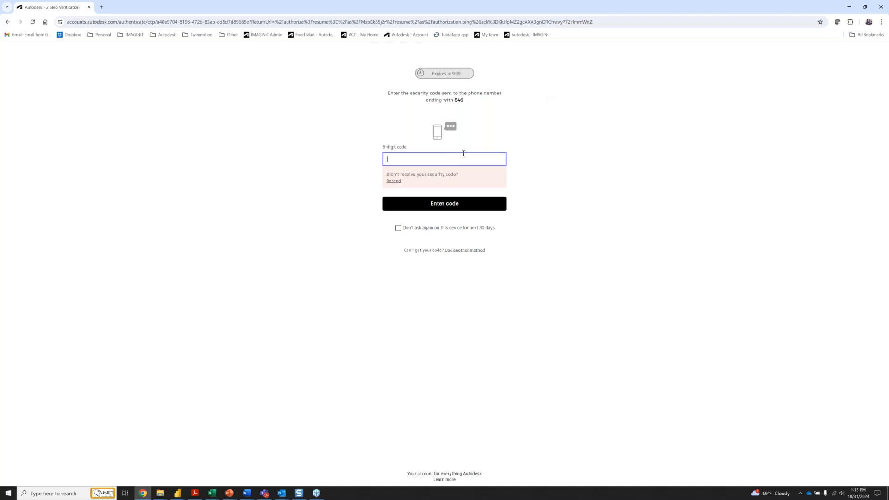
key("Return")
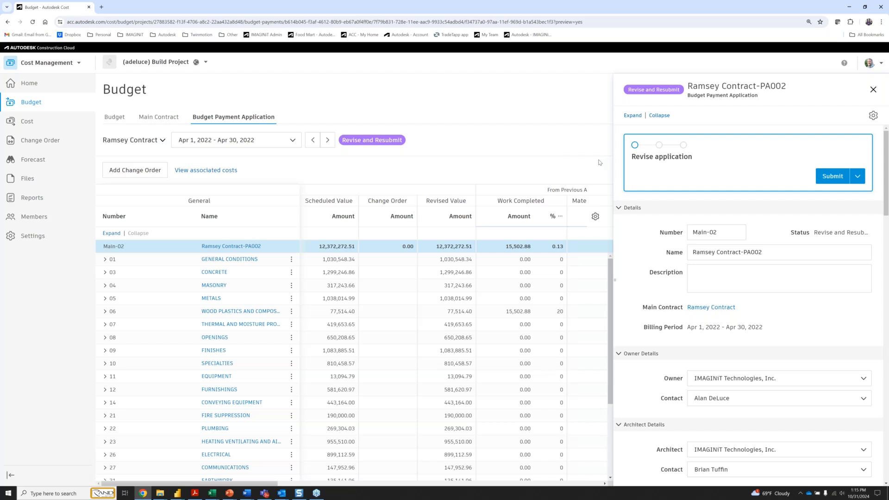
Resubmit the revised Ramsey Contract-PA002 application for Project Manager Approval.
left_click(33, 22)
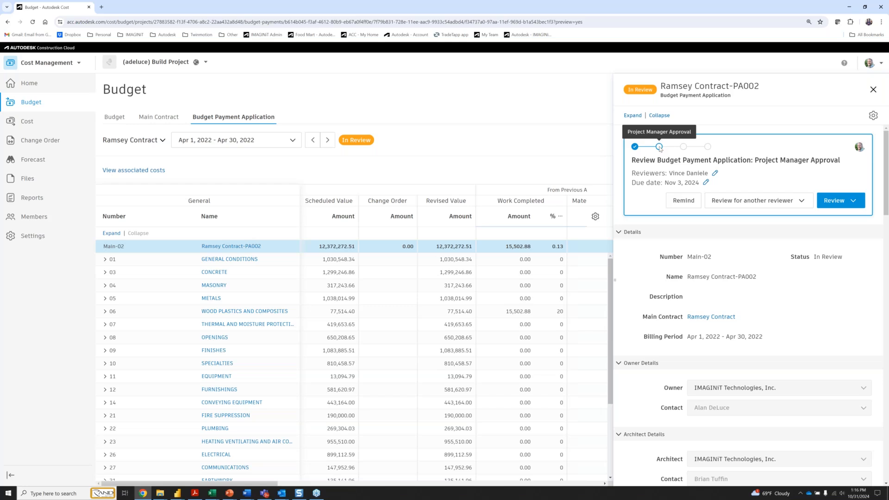
Check Ramsey Contract-PA002's This Period columns and open its Proceed or Revise review menu.
left_click(846, 203)
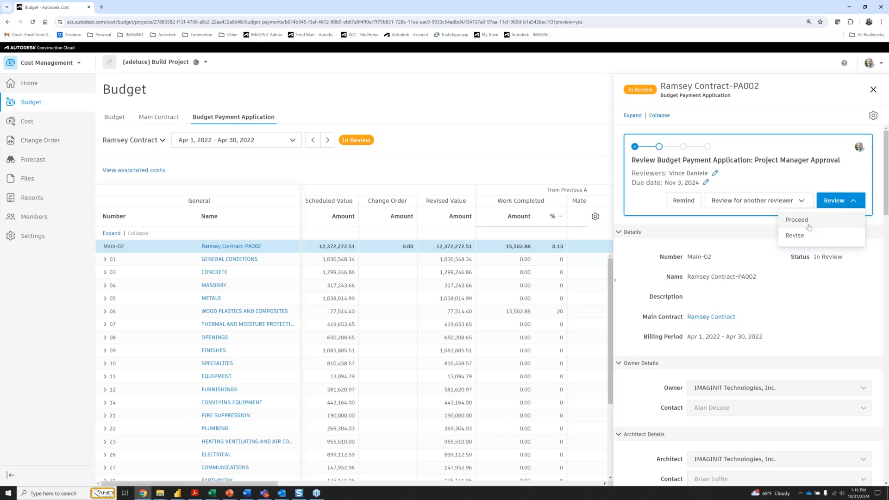
left_click(475, 109)
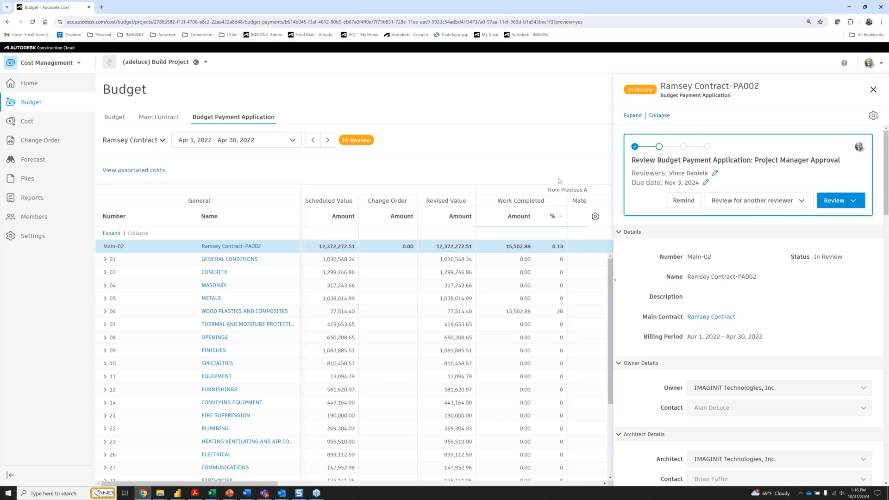
scroll(416, 296, "down", 3)
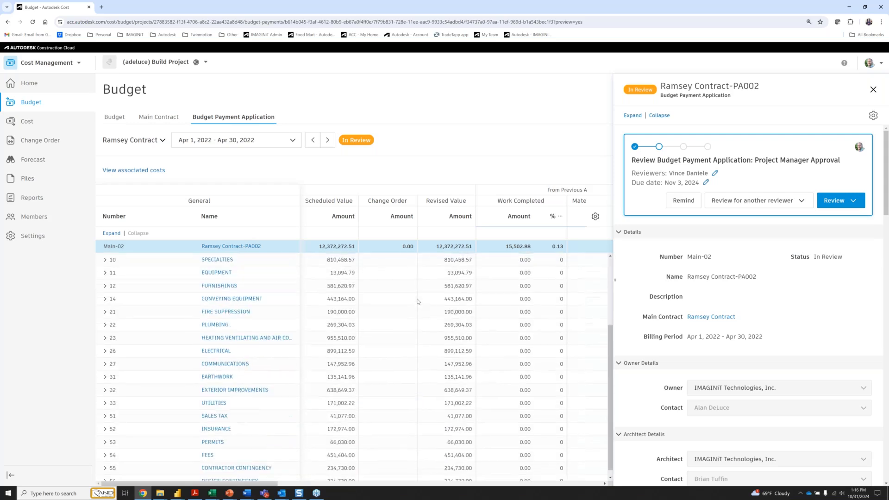
scroll(416, 300, "up", 3)
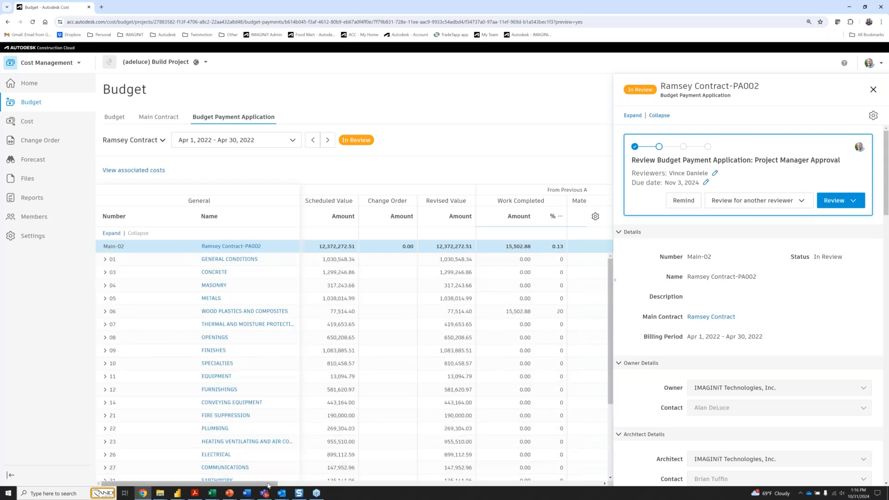
left_click_drag(272, 483, 421, 483)
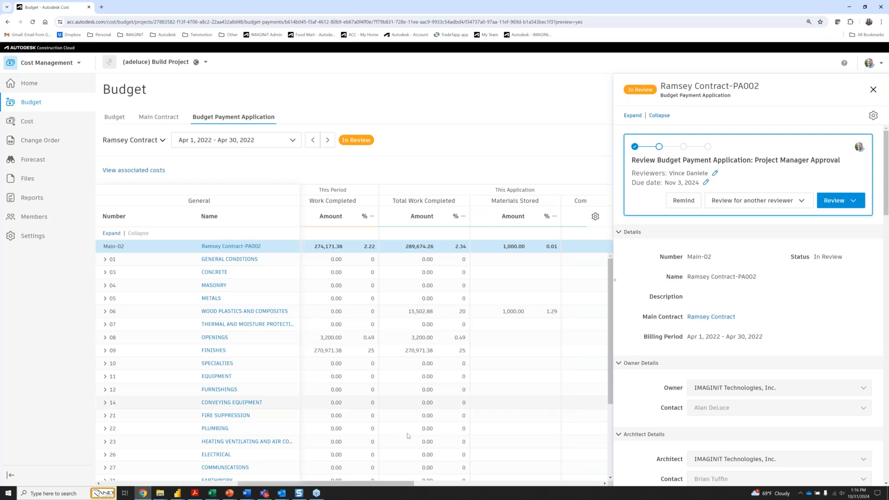
left_click_drag(393, 480, 360, 480)
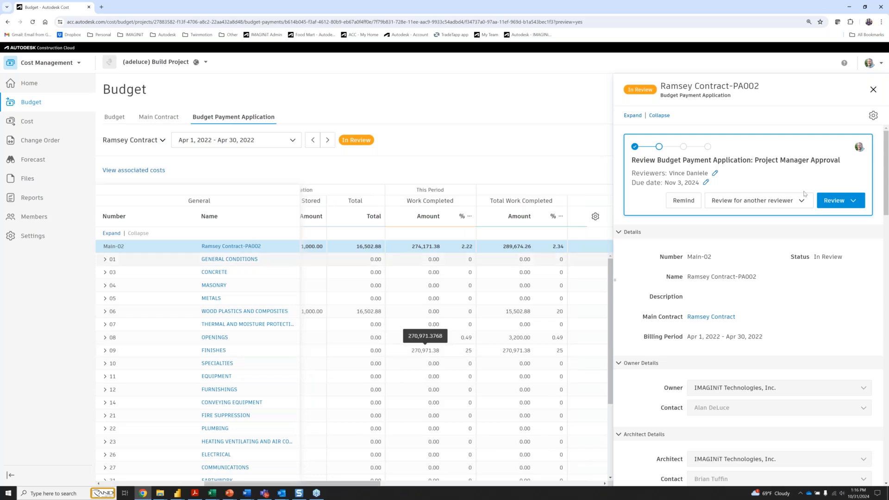
left_click(862, 203)
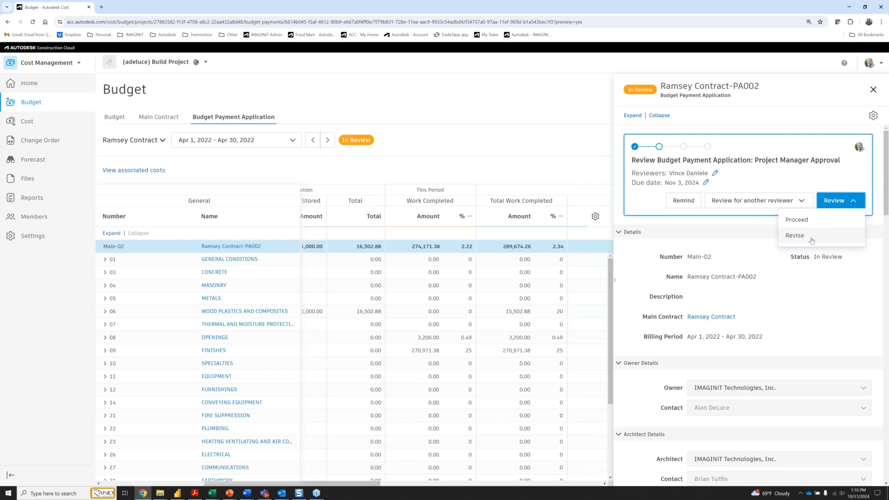
left_click(794, 235)
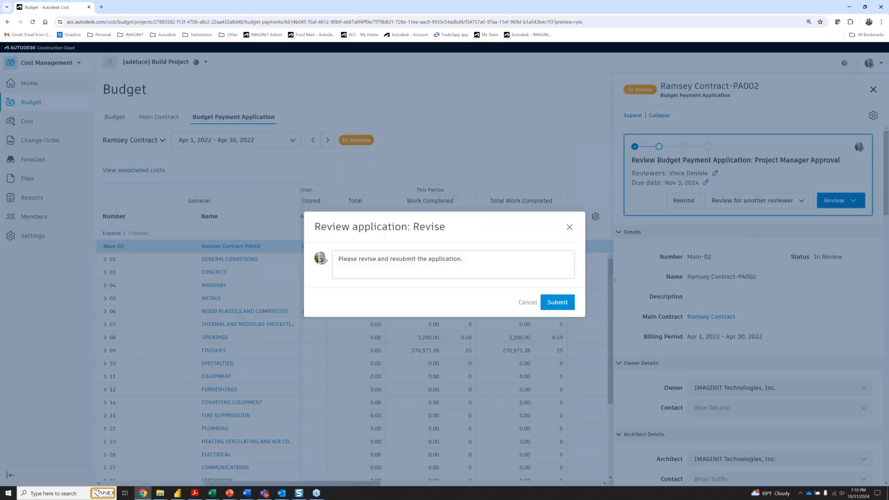
left_click(474, 262)
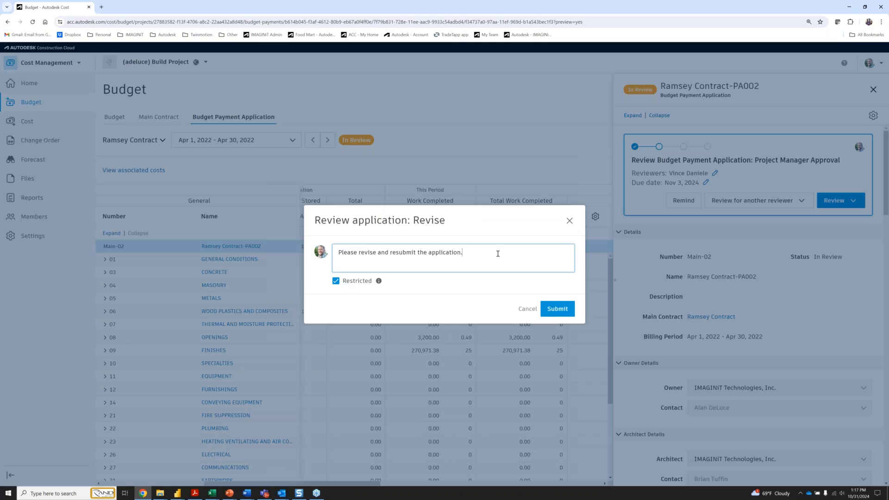
left_click_drag(499, 252, 338, 252)
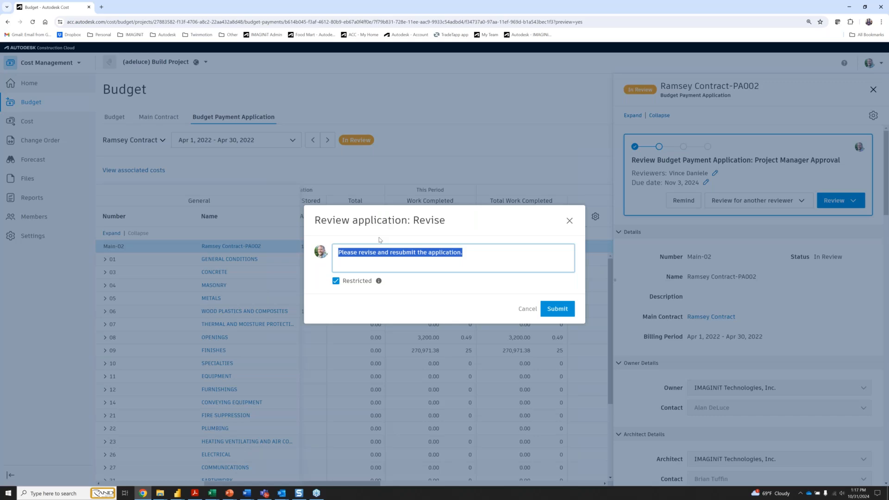
type("@r")
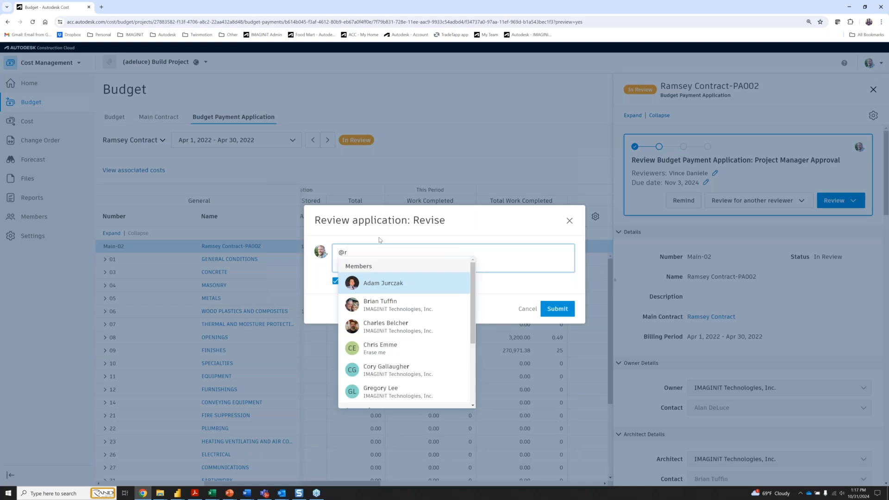
type("suf")
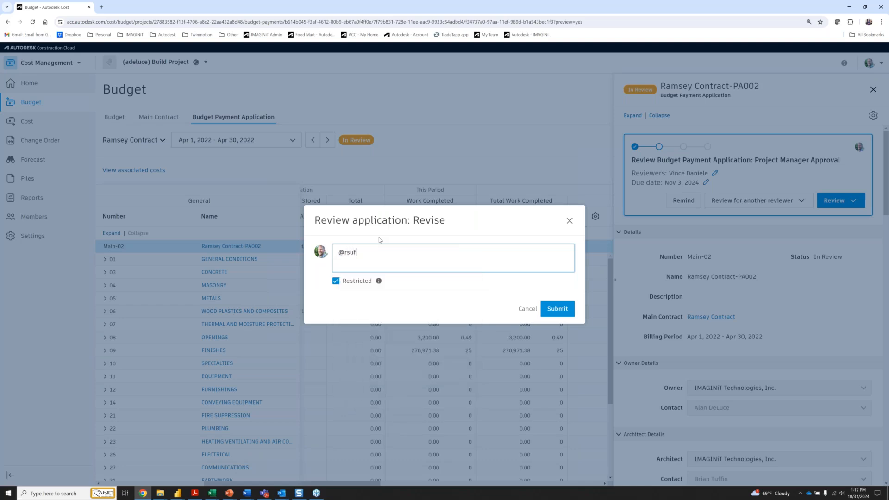
key("BackSpace")
key("BackSpace")
key("BackSpace")
type("am")
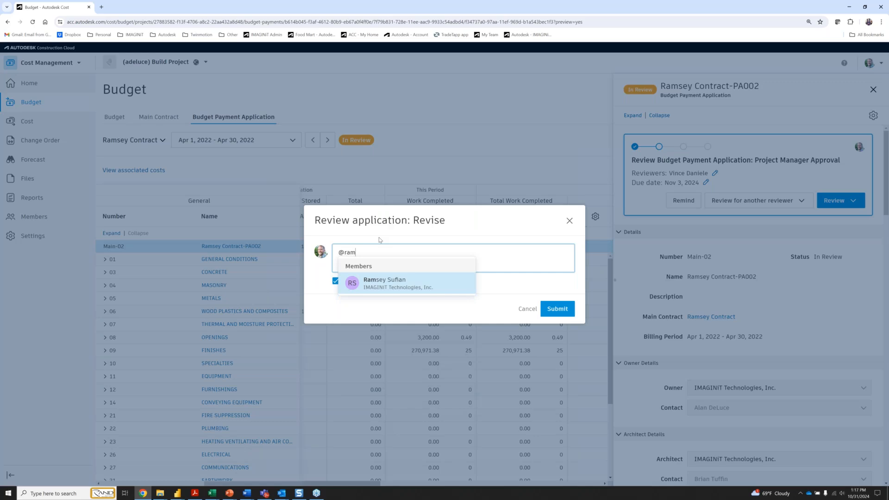
left_click(369, 283)
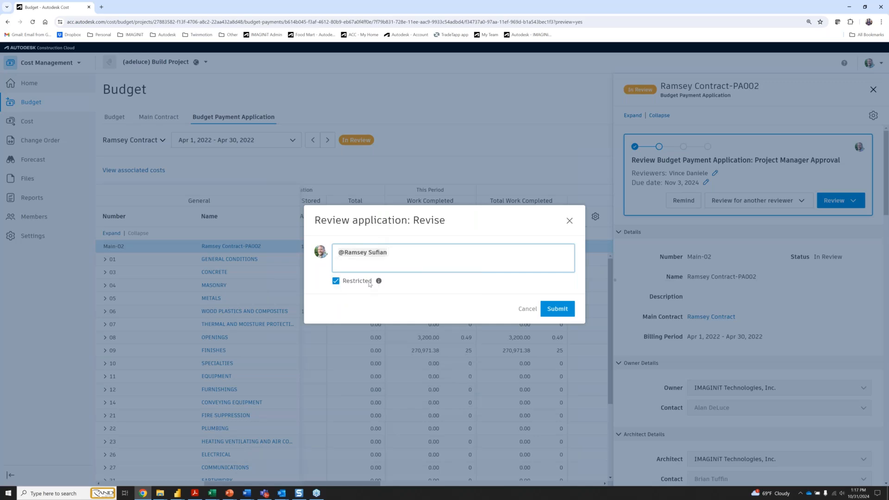
type("this")
key("BackSpace")
key("BackSpace")
type("e percentage on the labor line loo")
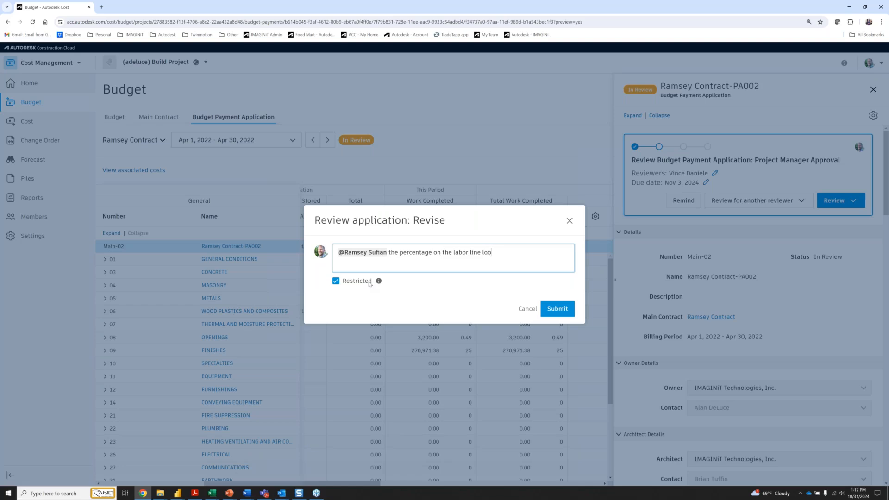
type("ks low, can")
type(" you reference")
type(" all time")
type(" care")
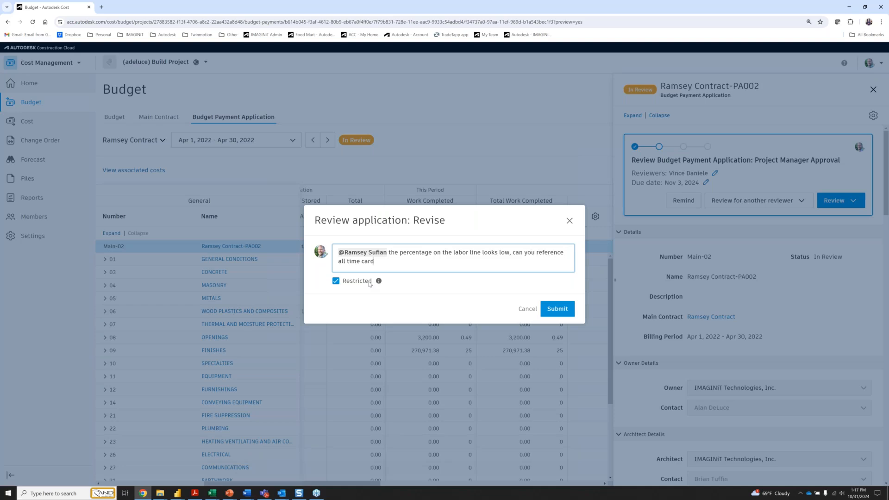
type("s and make sure that's accurate?")
mouse_move(381, 283)
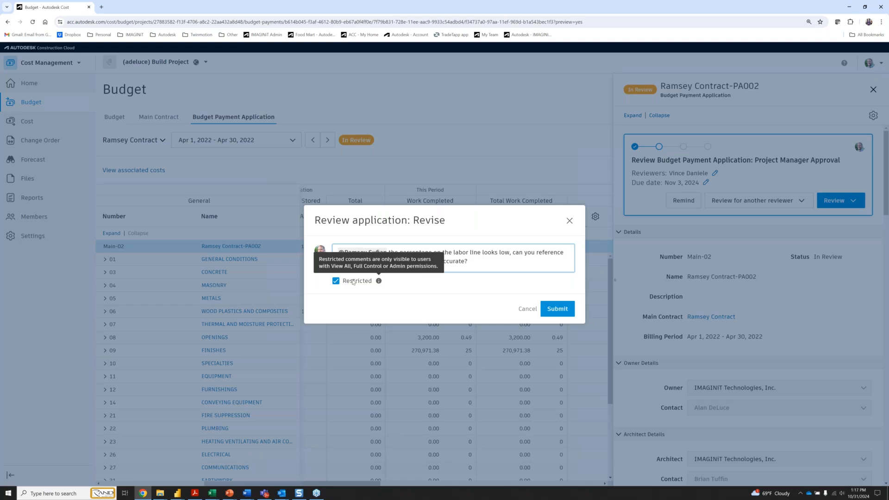
left_click_drag(469, 262, 358, 257)
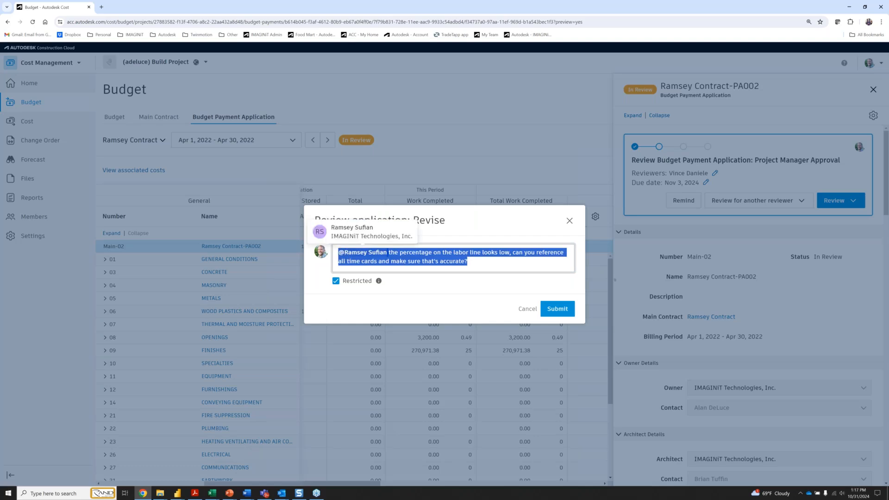
mouse_move(359, 256)
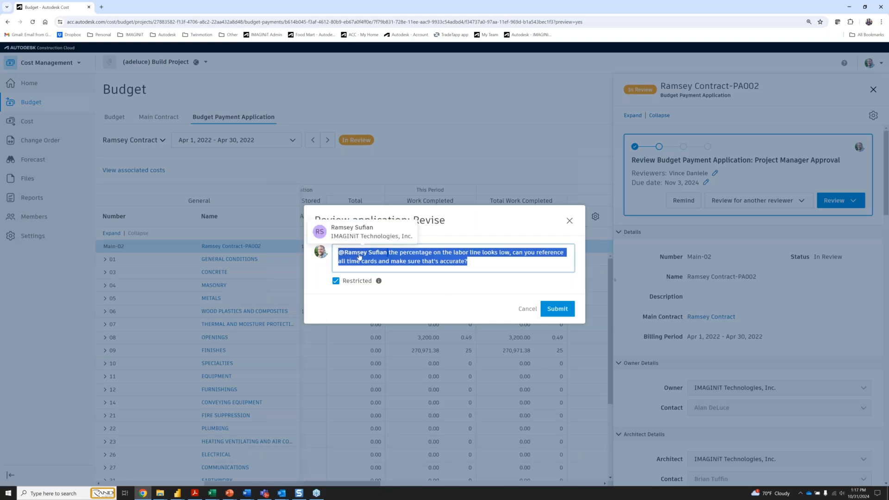
left_click(336, 281)
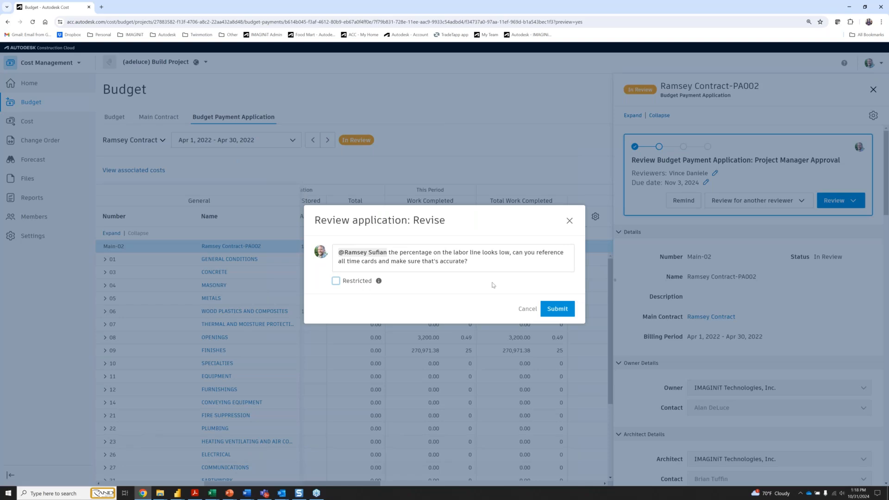
left_click(527, 308)
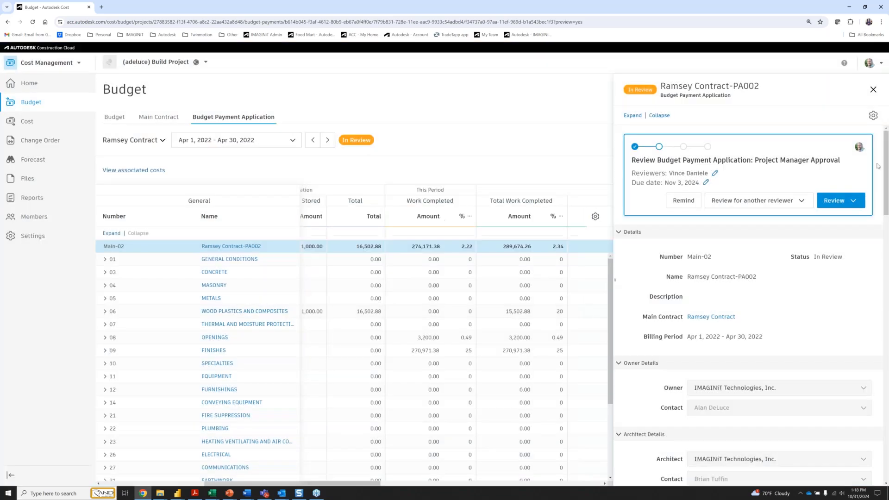
Proceed with the Ramsey Contract-PA002 review, commenting 'Looks good!'.
left_click(852, 200)
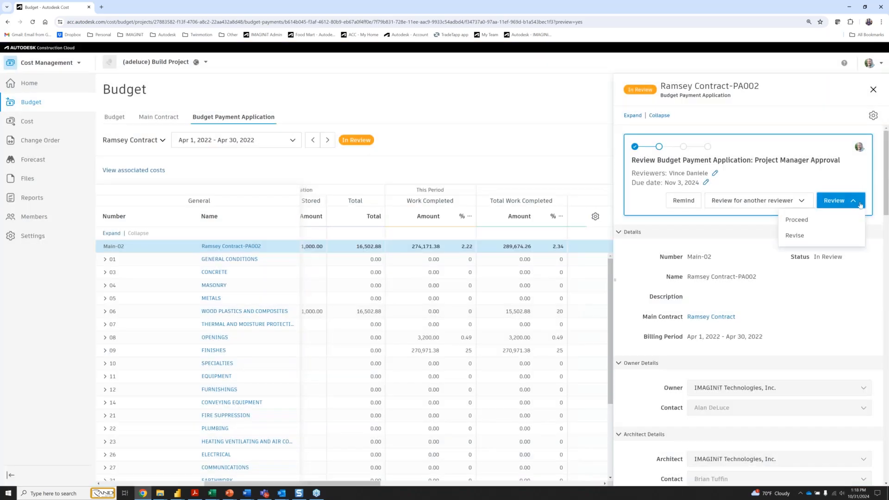
left_click(801, 220)
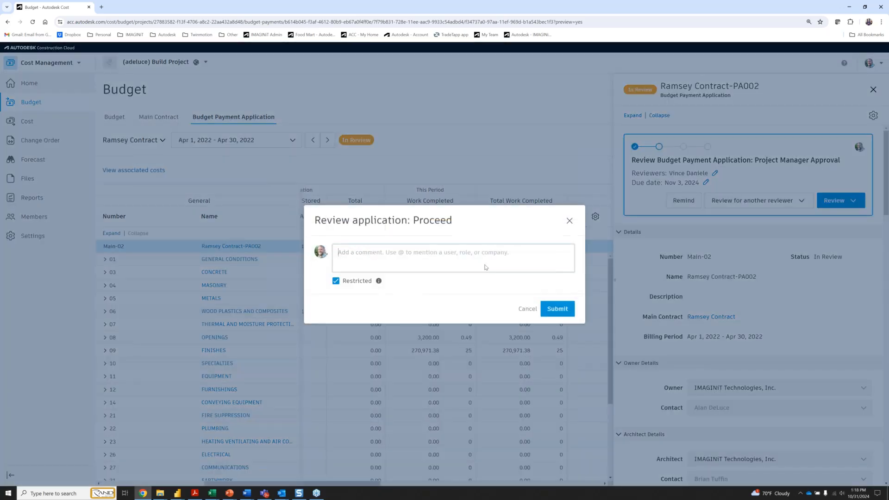
type("Looks ")
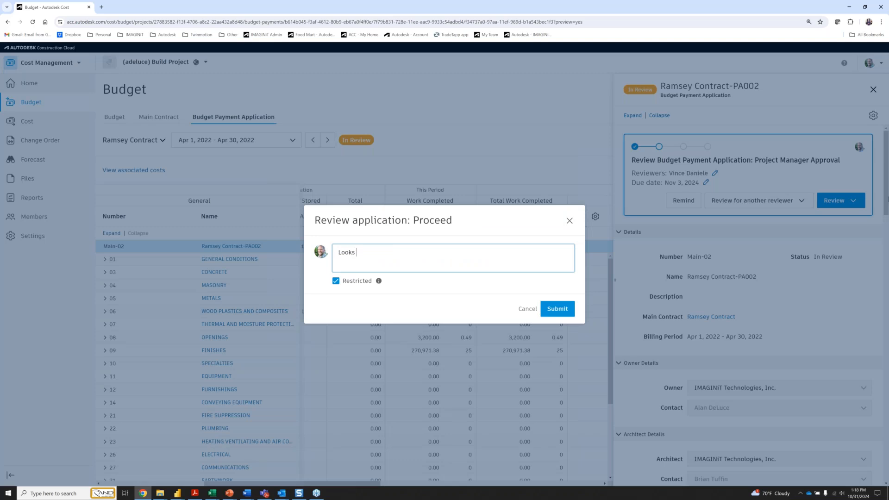
type("good!")
left_click(558, 313)
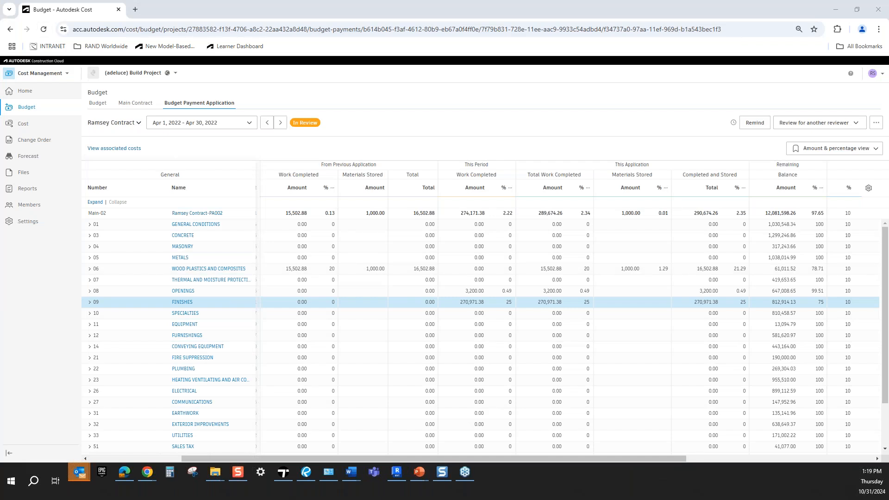
Bring Chrome forward and reload the budget payment application page.
left_click(548, 92)
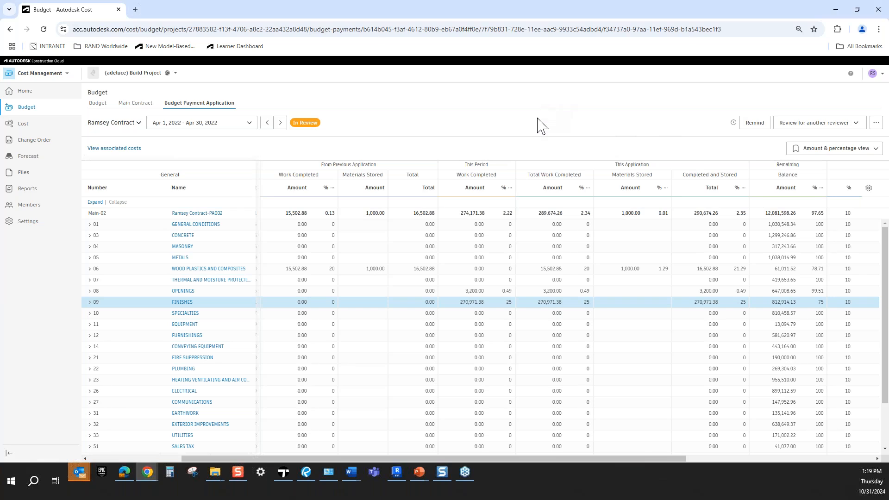
left_click(43, 29)
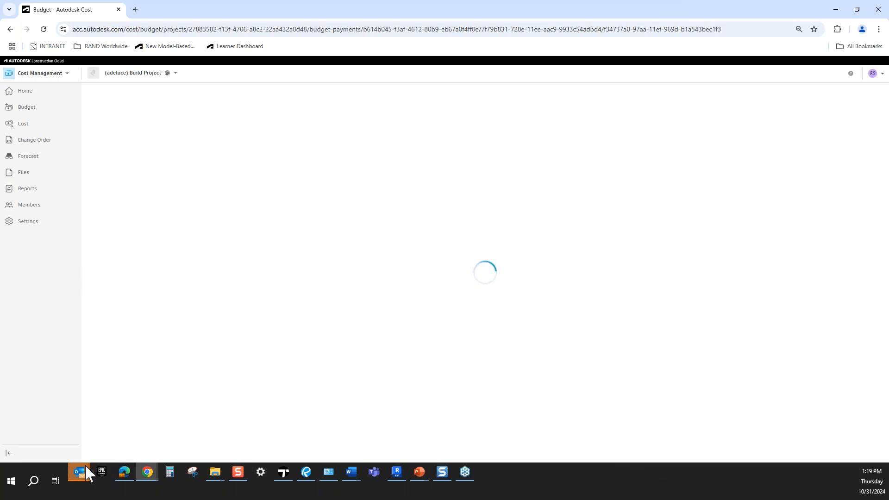
mouse_move(85, 464)
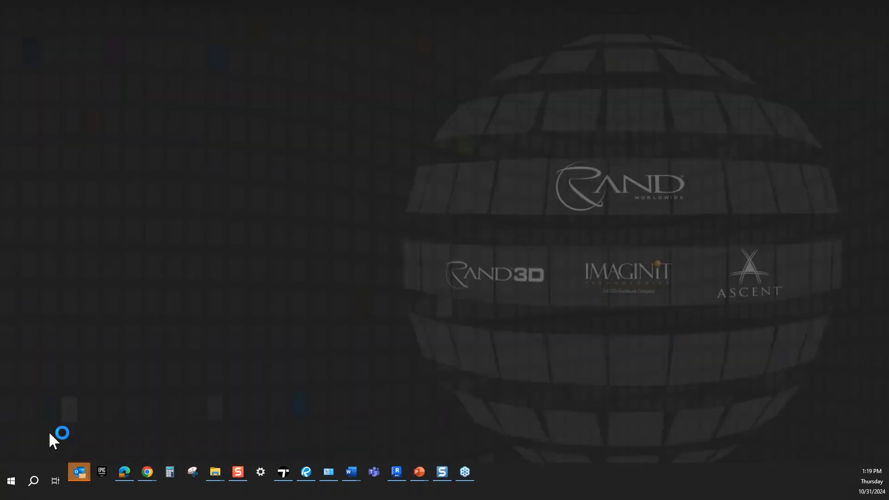
left_click(49, 432)
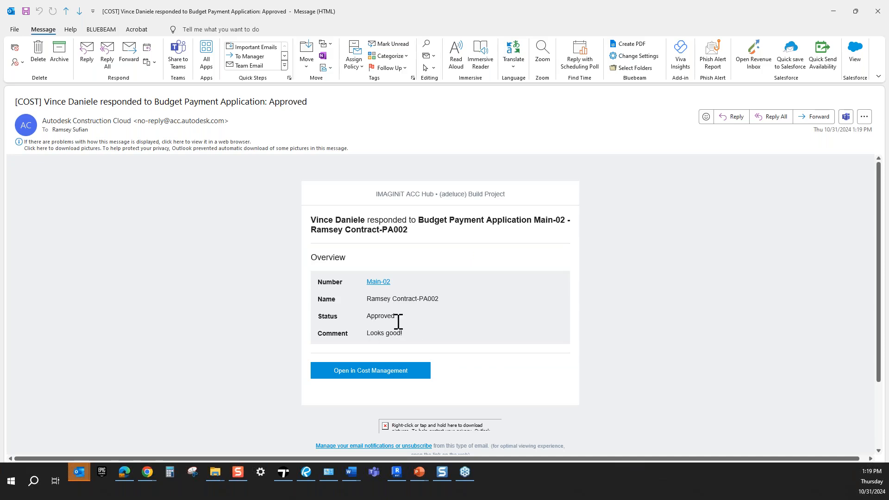
left_click(876, 12)
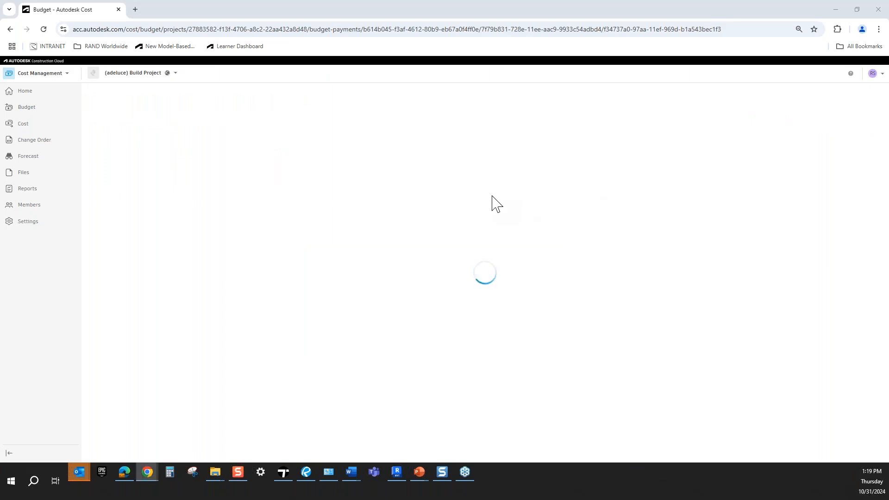
Reload Ramsey Contract-PA002 and set the approved April 2022 pay application to Paid.
left_click(44, 30)
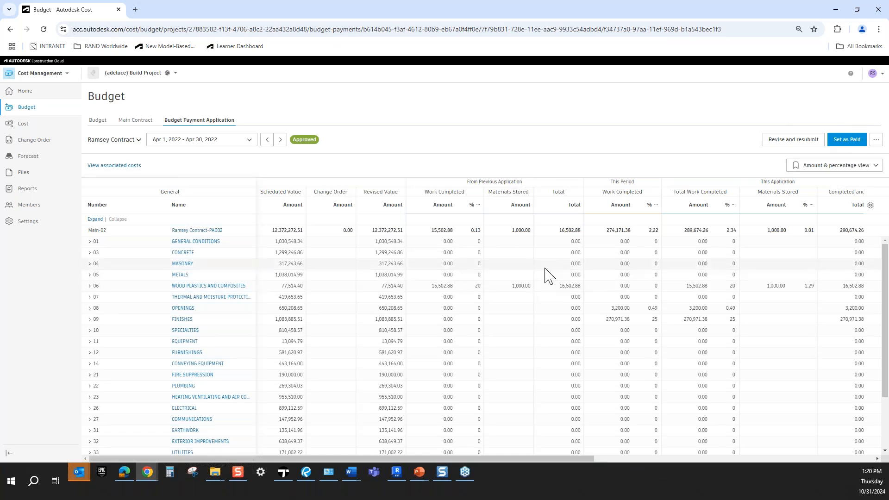
scroll(632, 293, "down", 2)
scroll(631, 292, "up", 2)
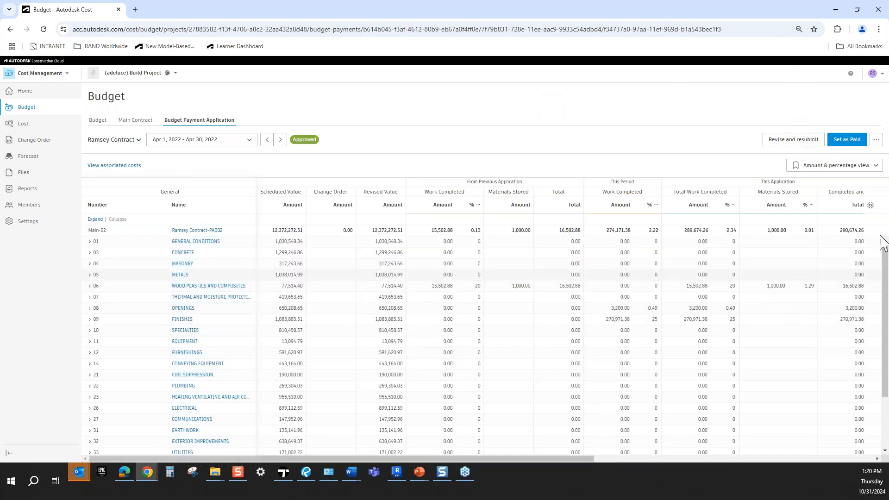
left_click(857, 141)
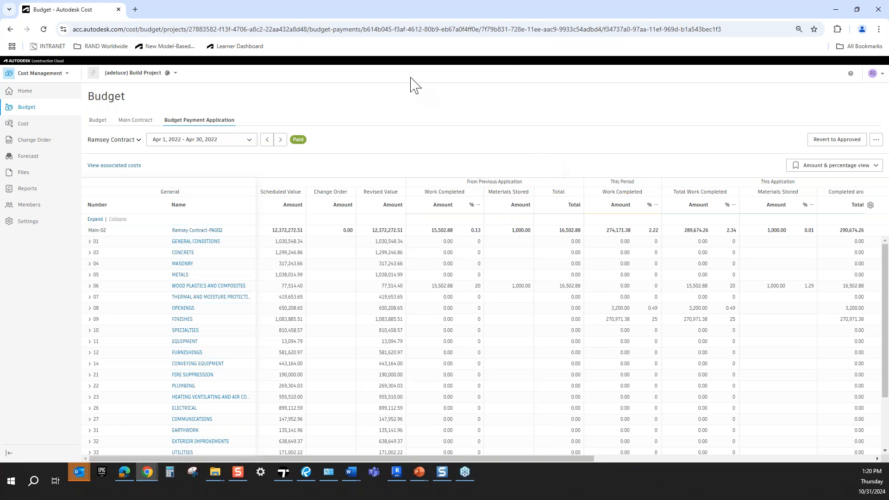
Revert Ramsey Contract's April 2022 pay application from Paid to Approved status.
left_click(249, 139)
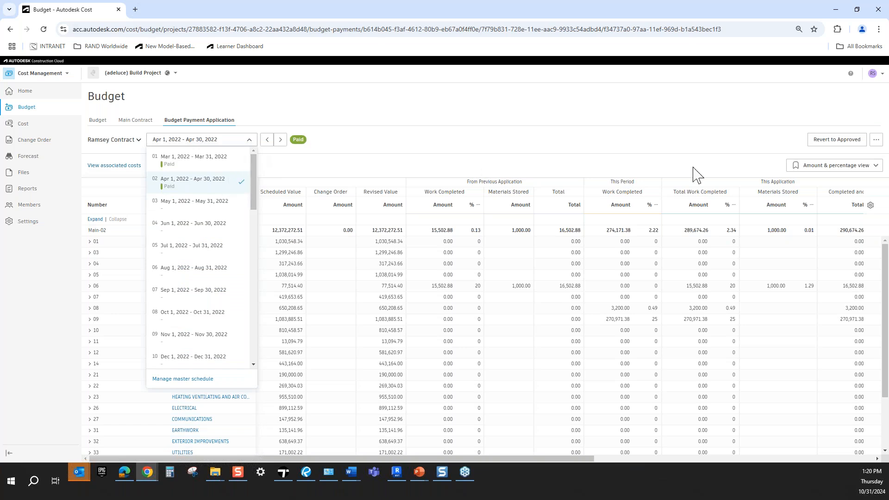
left_click(876, 139)
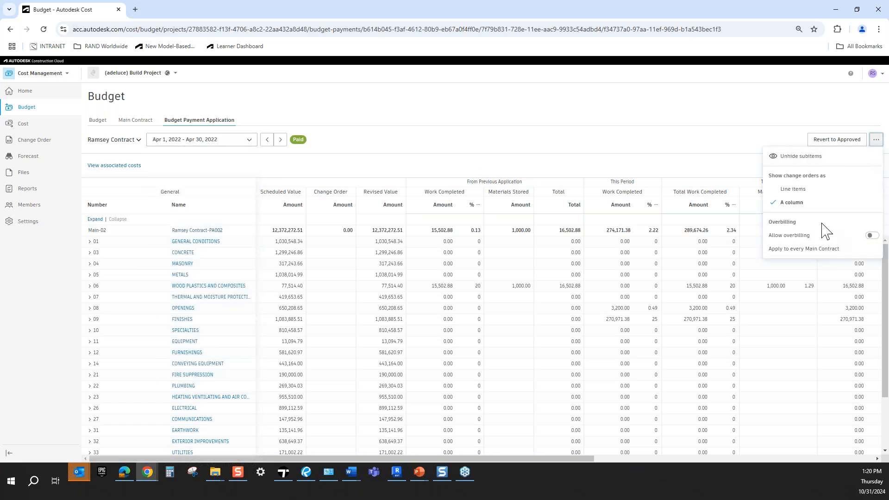
left_click(712, 126)
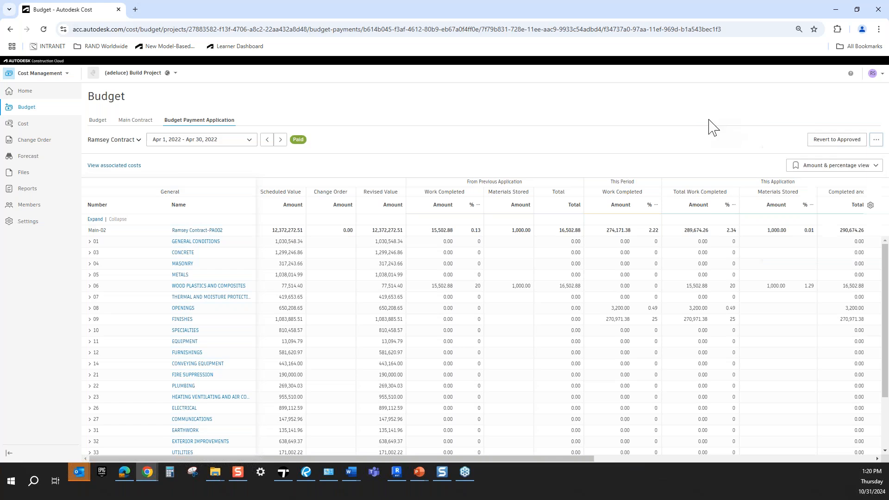
left_click(849, 140)
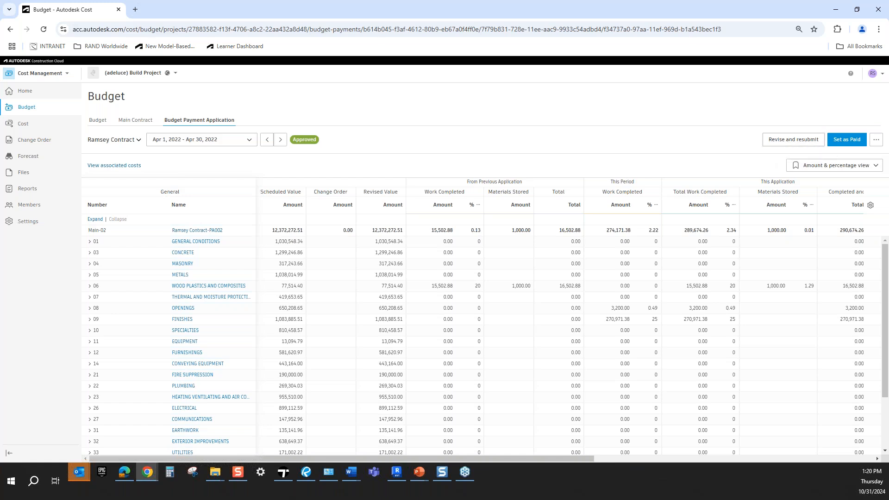
Set the April 2022 pay application back to Paid and bring up the pay period list.
left_click(846, 139)
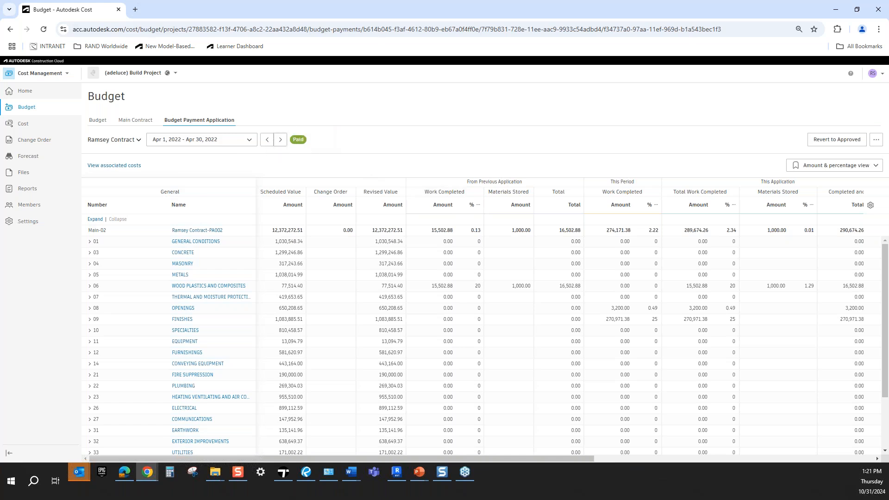
left_click(249, 140)
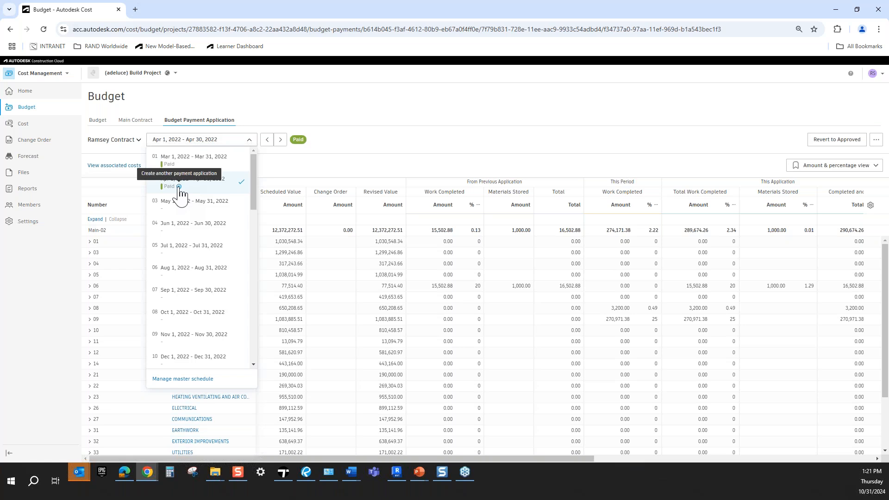
Create another April 2022 pay application and bill -200.00 on Openings this period.
left_click(179, 186)
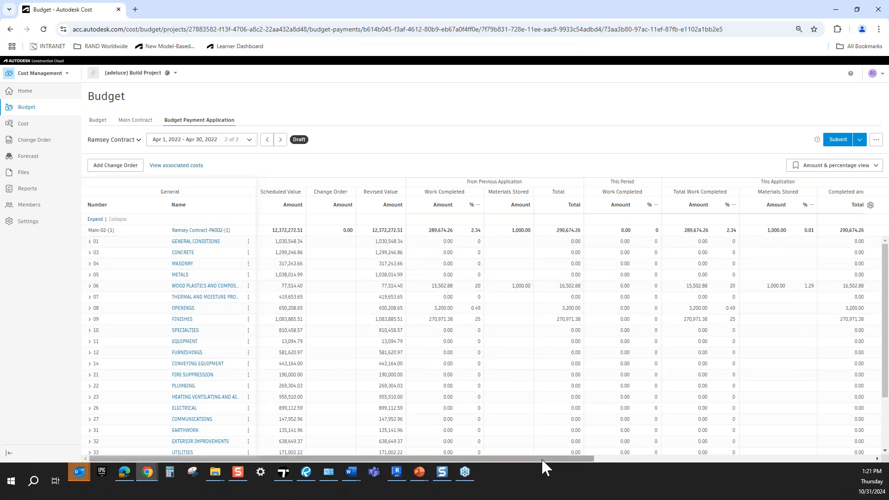
left_click_drag(542, 459, 597, 459)
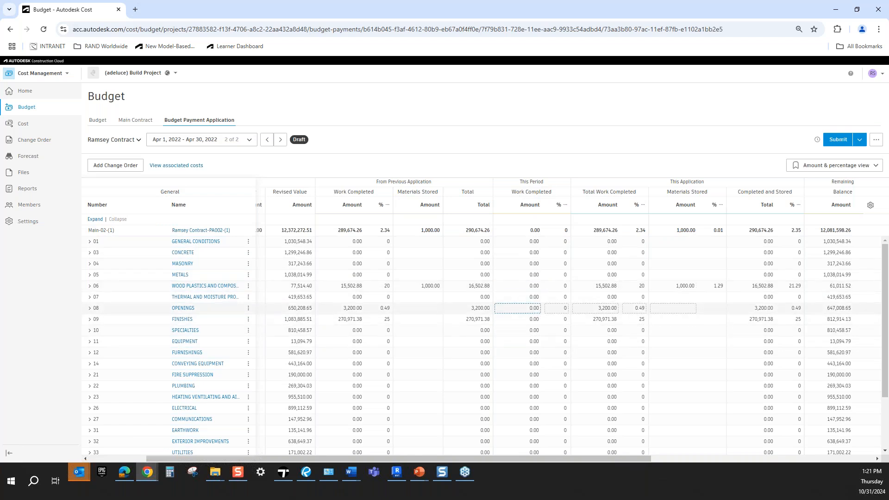
left_click(531, 310)
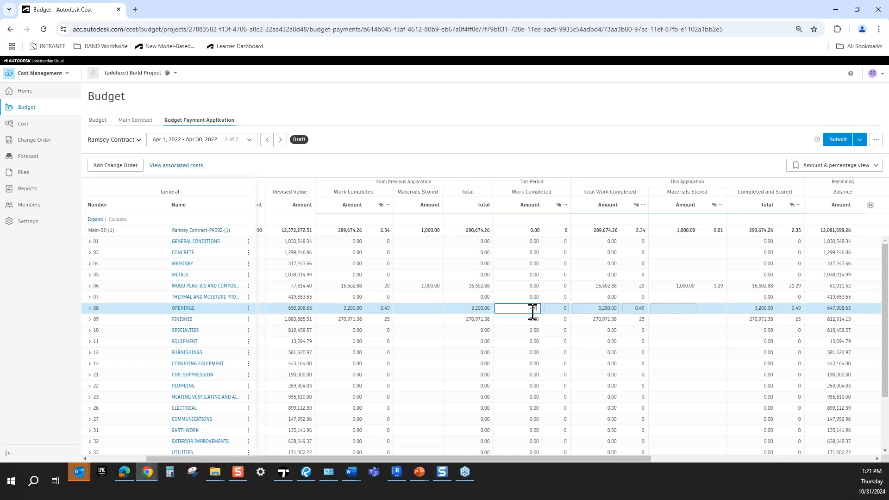
key("Return")
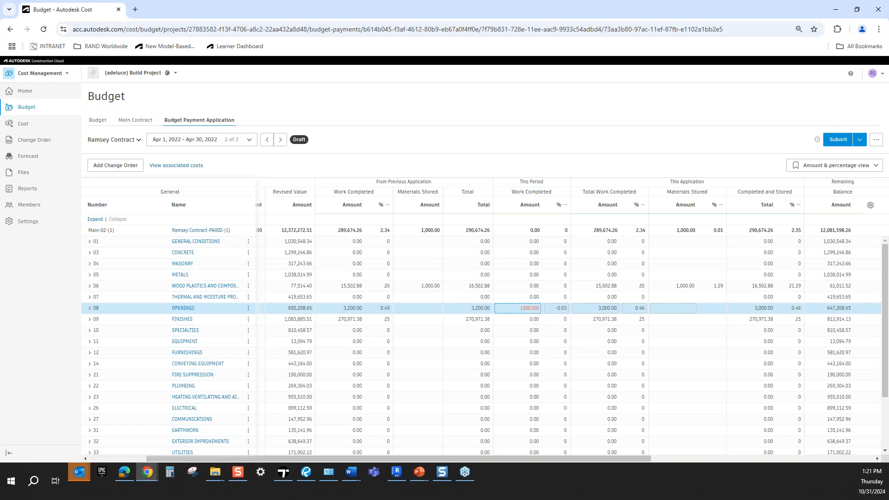
Bill Finishes at 5% this period, raising total work completed to 343,668.53.
left_click(534, 320)
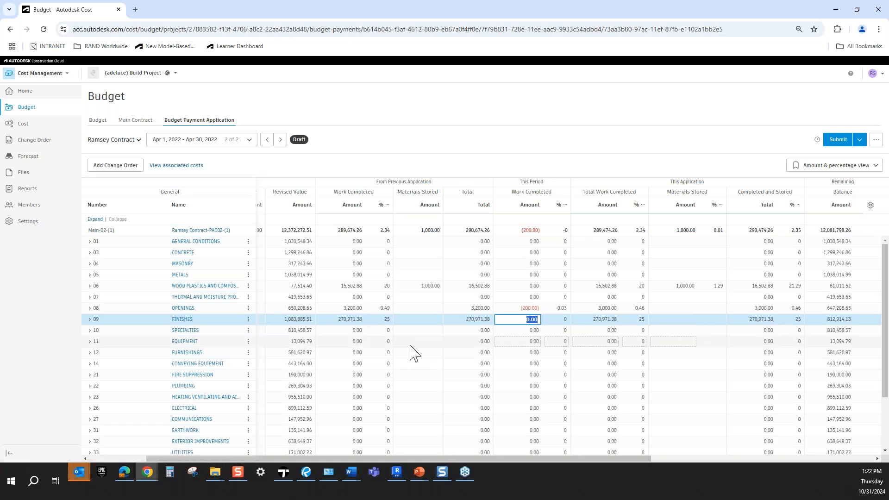
left_click(561, 320)
type("5")
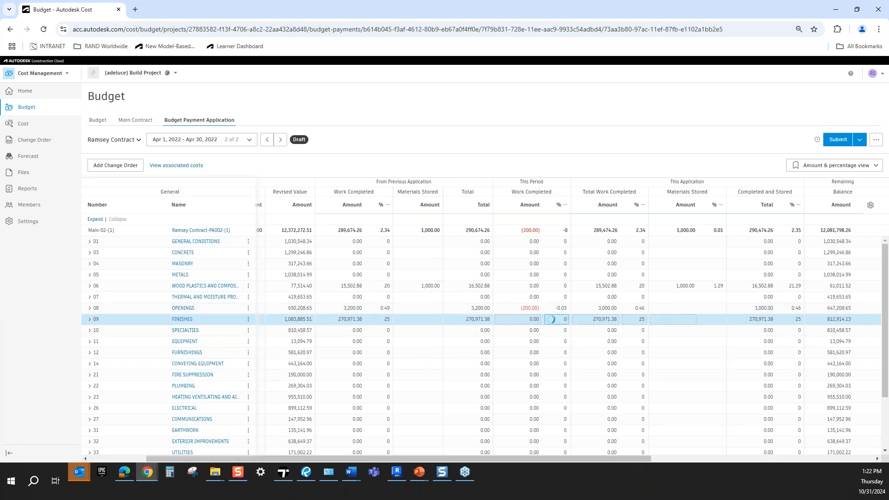
key("Return")
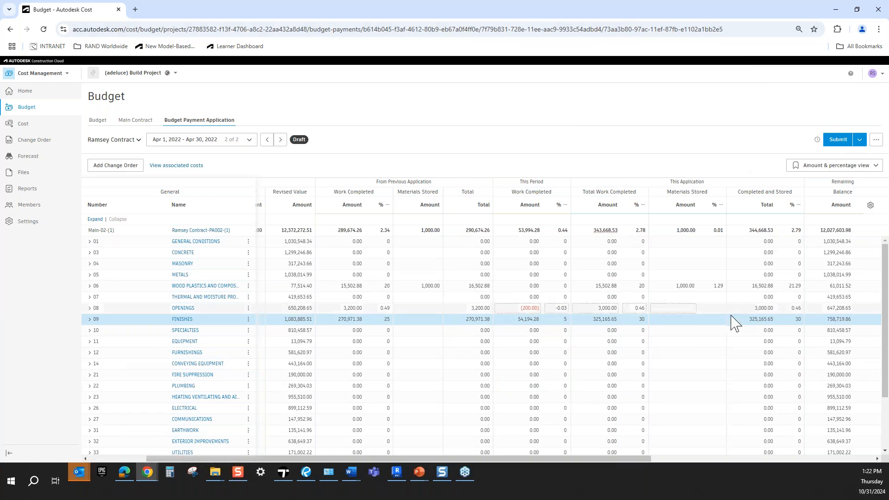
left_click(861, 141)
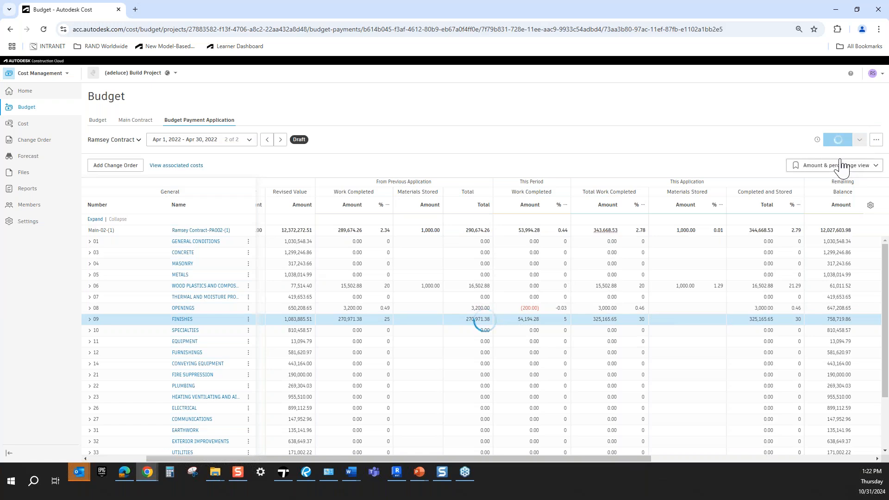
Submit the second April 2022 application, pass its review with Proceed, and mark it Paid.
left_click(840, 157)
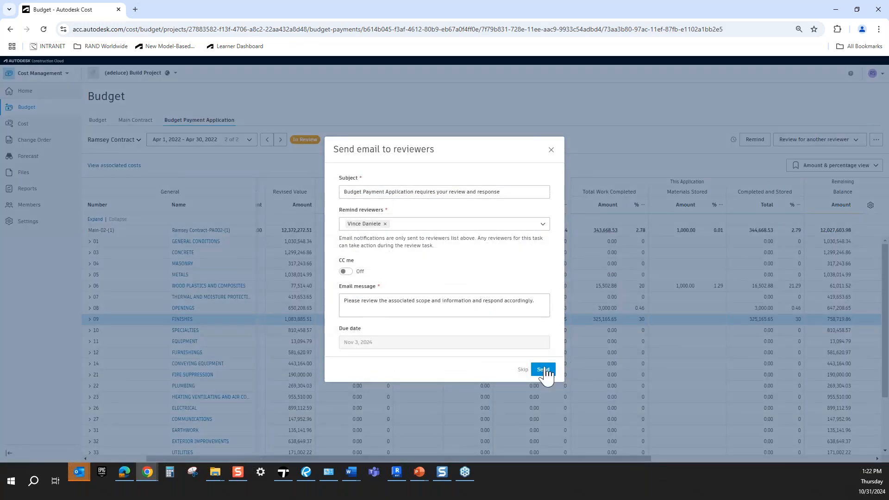
left_click(540, 371)
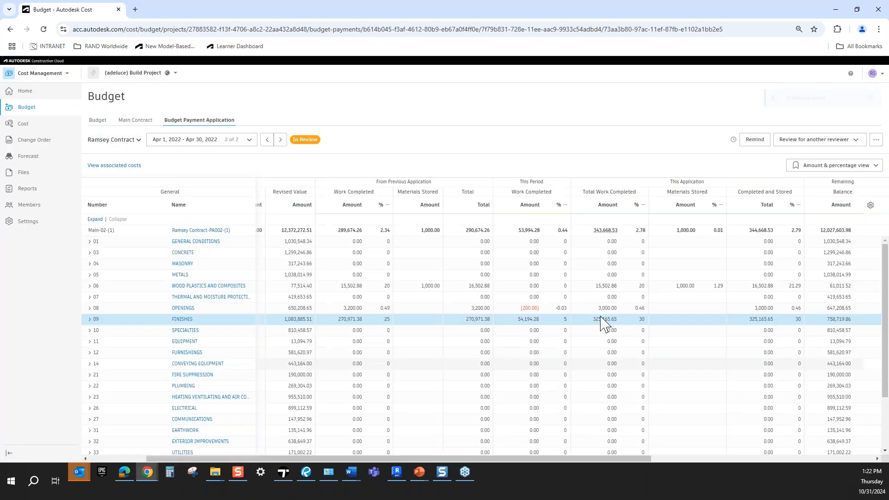
left_click(808, 141)
left_click(789, 156)
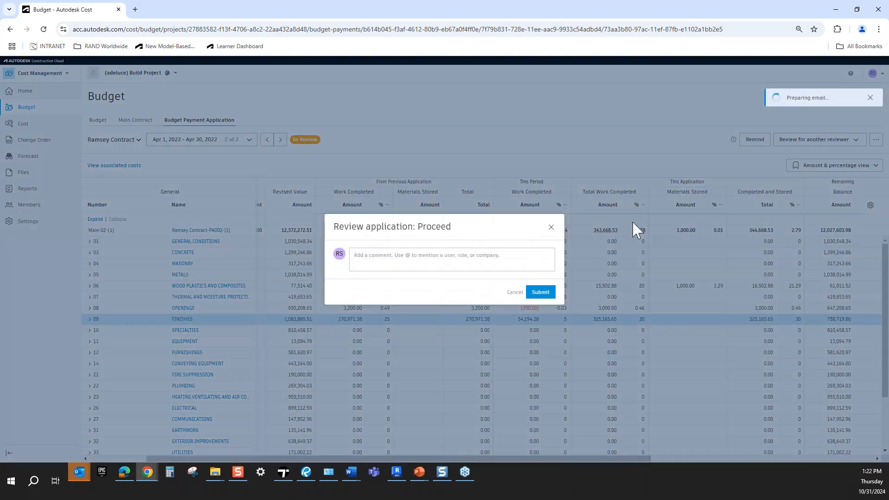
left_click(540, 291)
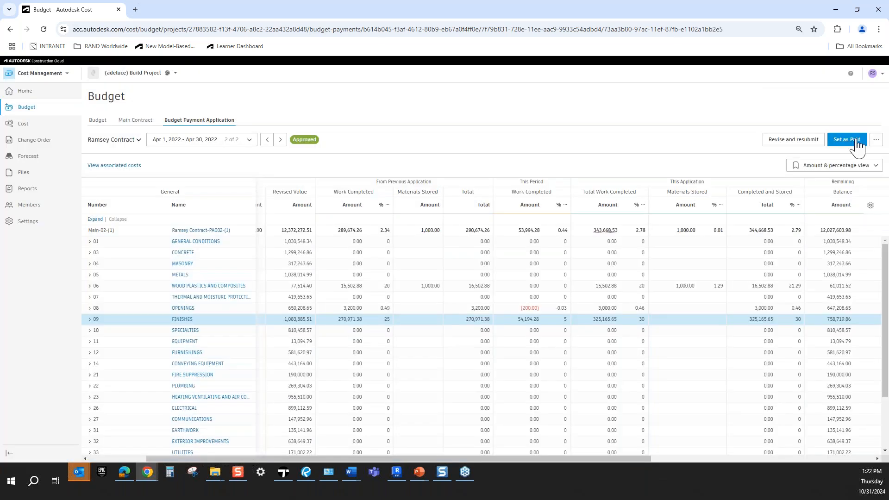
left_click(855, 141)
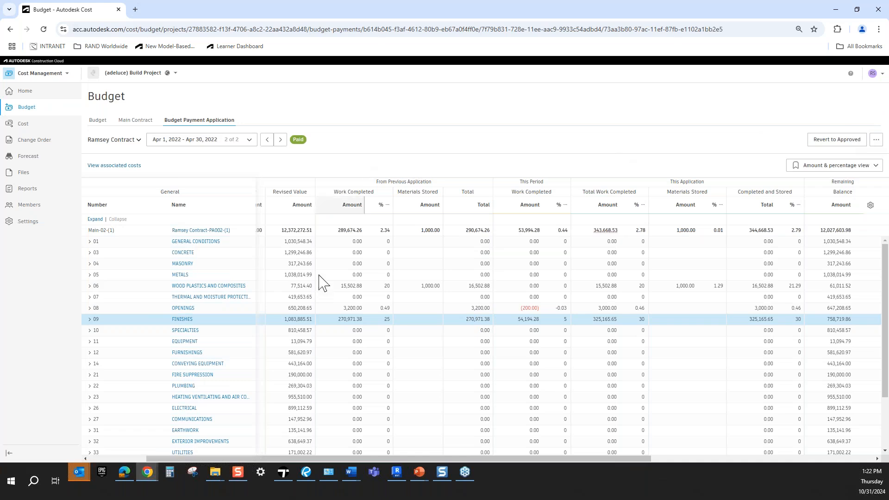
Create Ramsey Contract-PA003 for the May 1 – May 31, 2022 billing period.
left_click(241, 143)
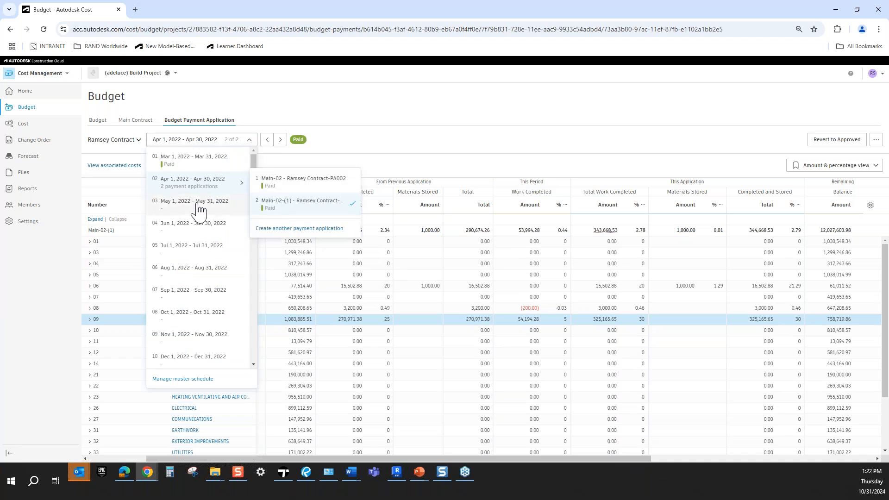
left_click(200, 208)
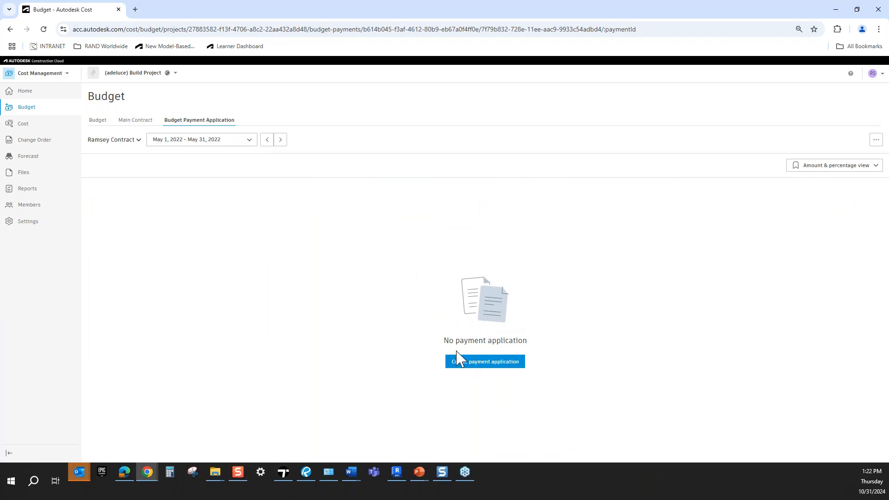
left_click(473, 366)
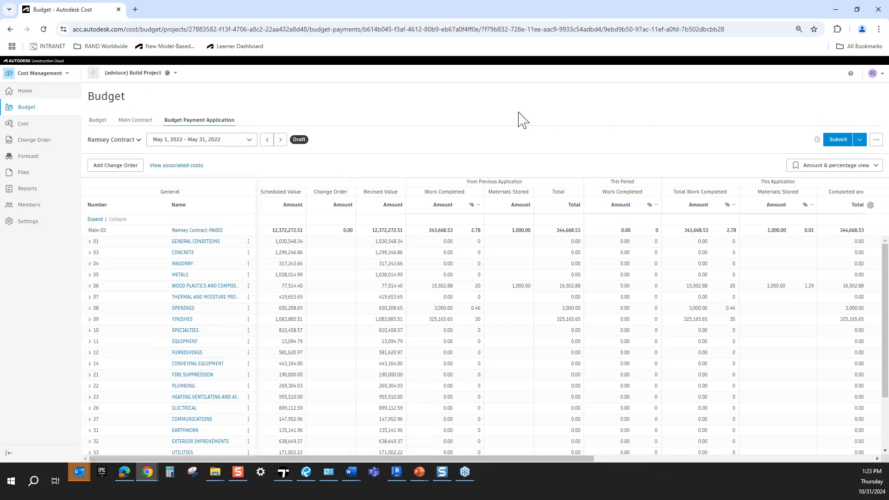
scroll(329, 315, "down", 3)
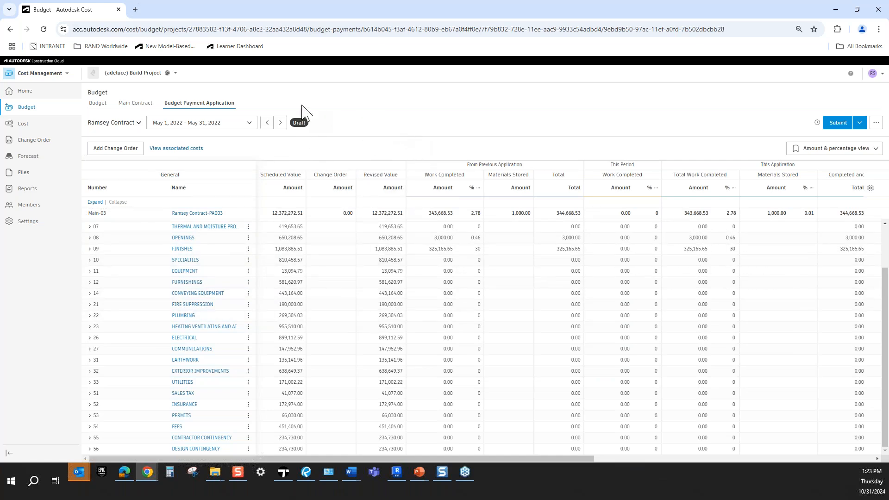
left_click(117, 149)
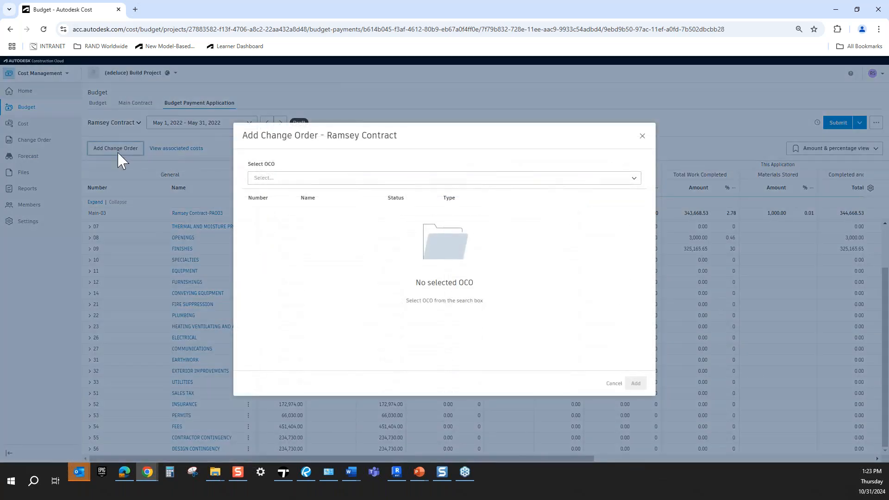
left_click(304, 182)
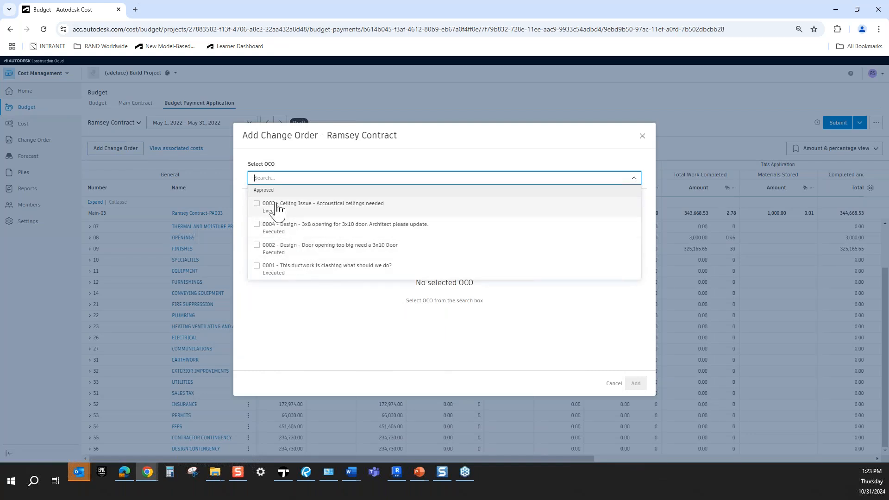
left_click(534, 350)
left_click(614, 383)
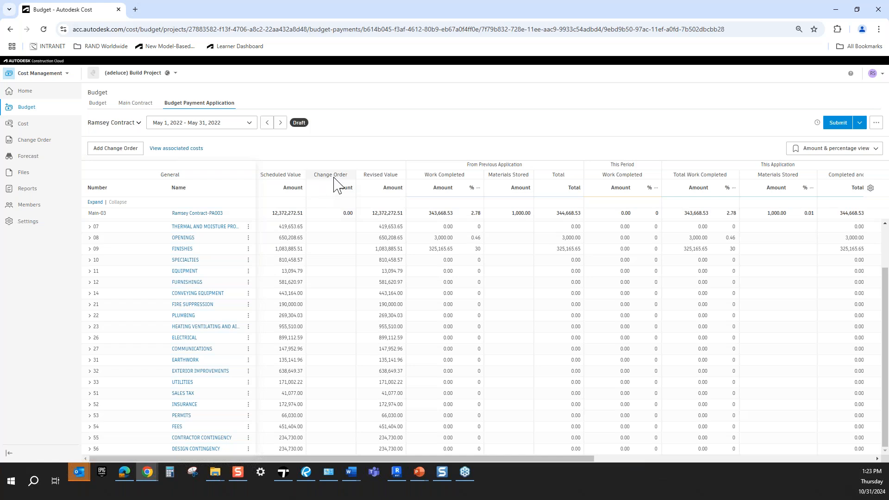
mouse_move(337, 184)
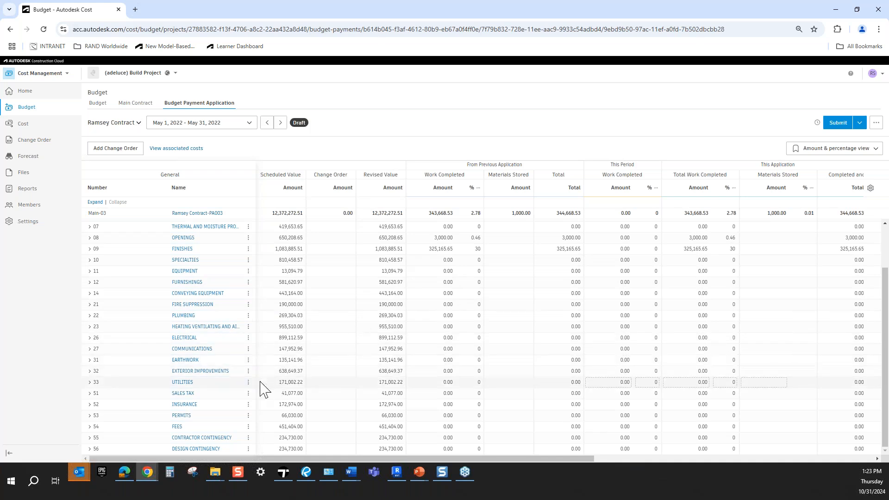
scroll(319, 299, "up", 2)
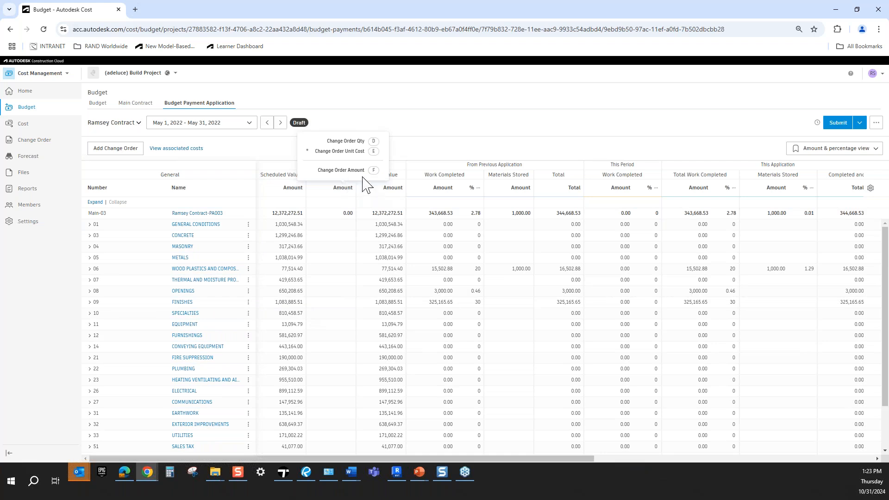
scroll(258, 261, "down", 2)
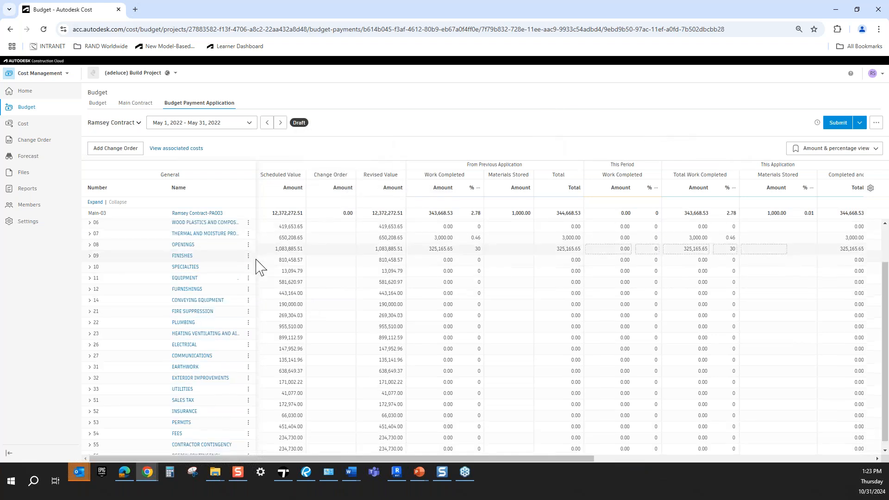
left_click(876, 123)
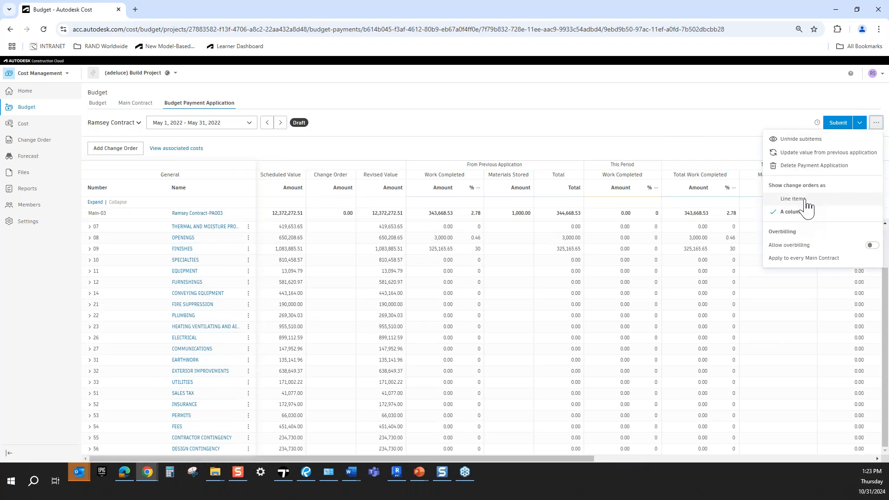
left_click(808, 206)
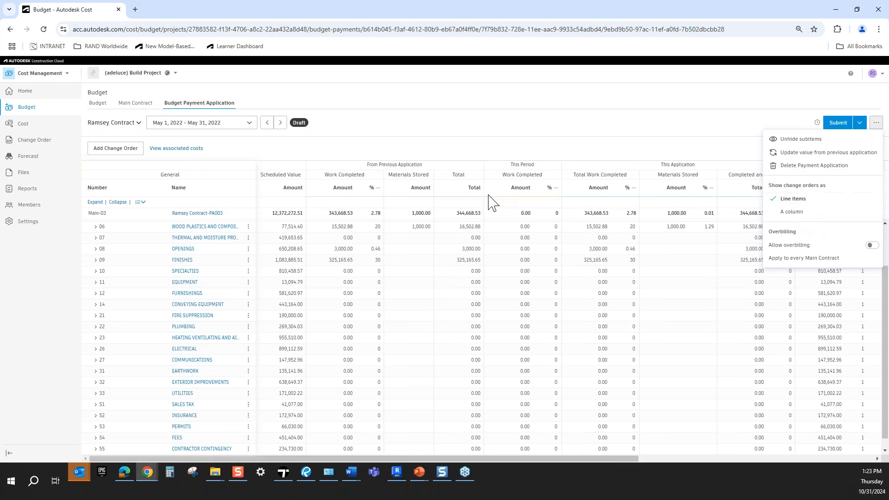
scroll(199, 403, "down", 1)
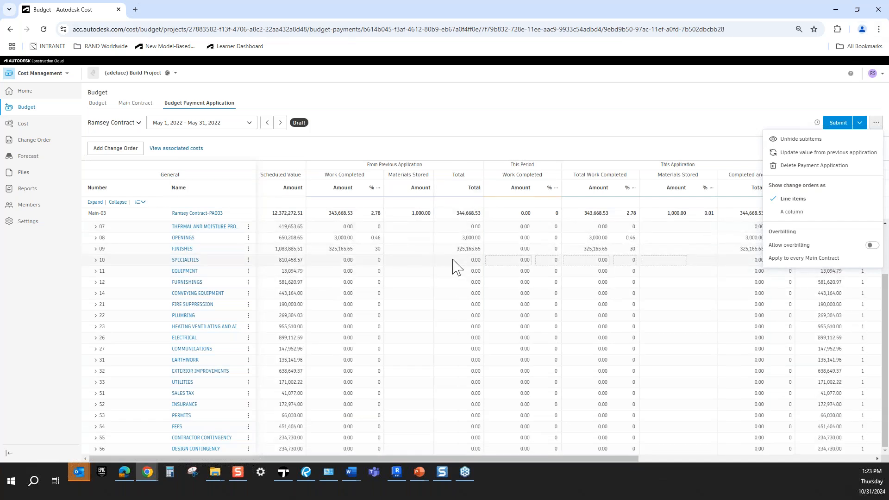
left_click(787, 214)
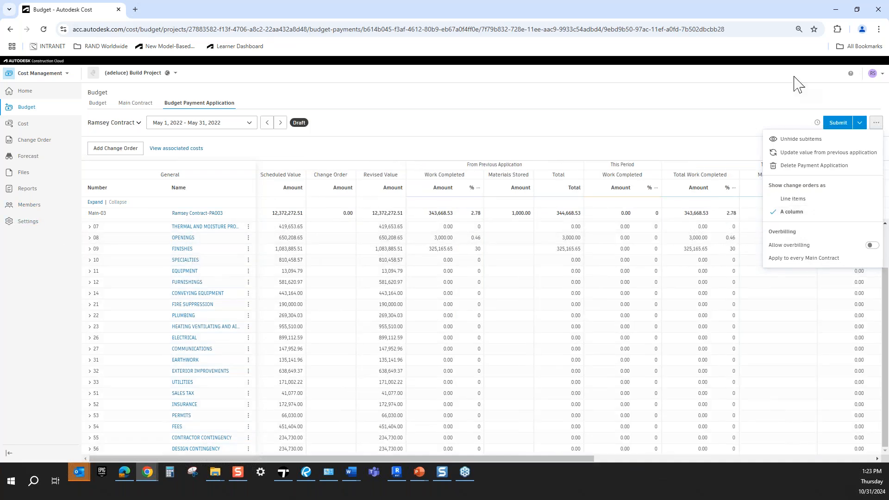
left_click(734, 91)
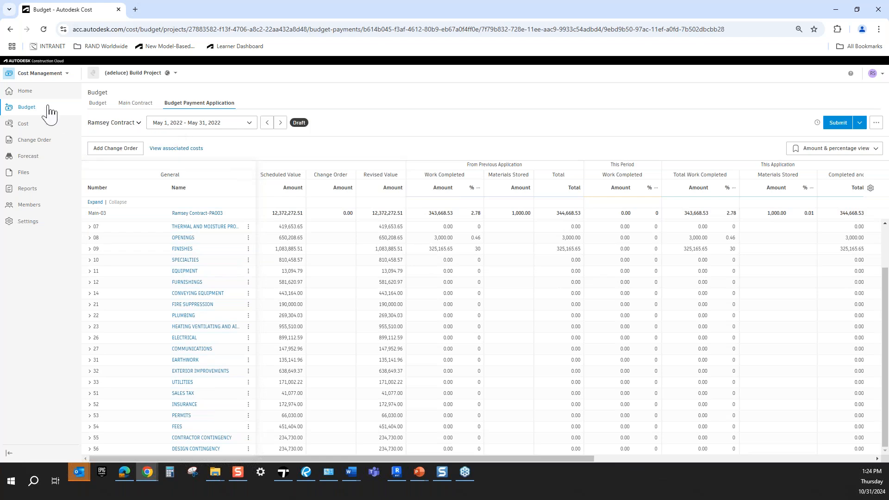
Go to Cost and show the Cost Payment Application list holding 06_04 Millwork-PA001.
left_click(23, 126)
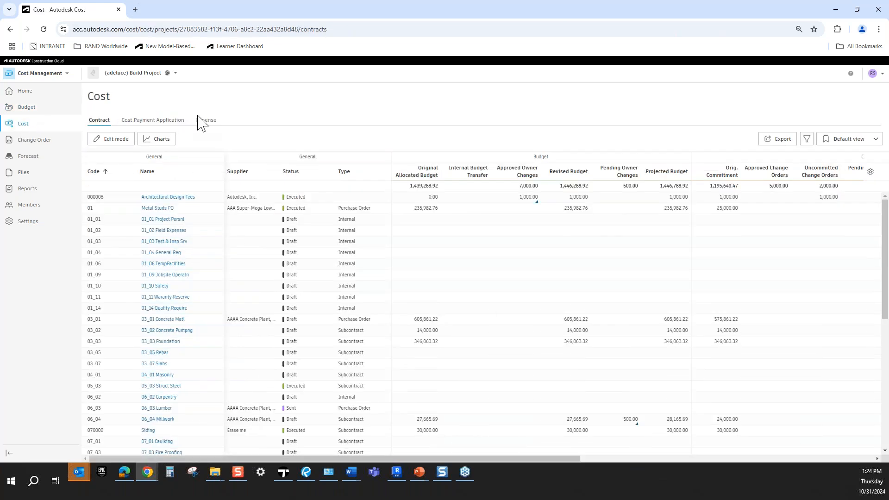
left_click(176, 122)
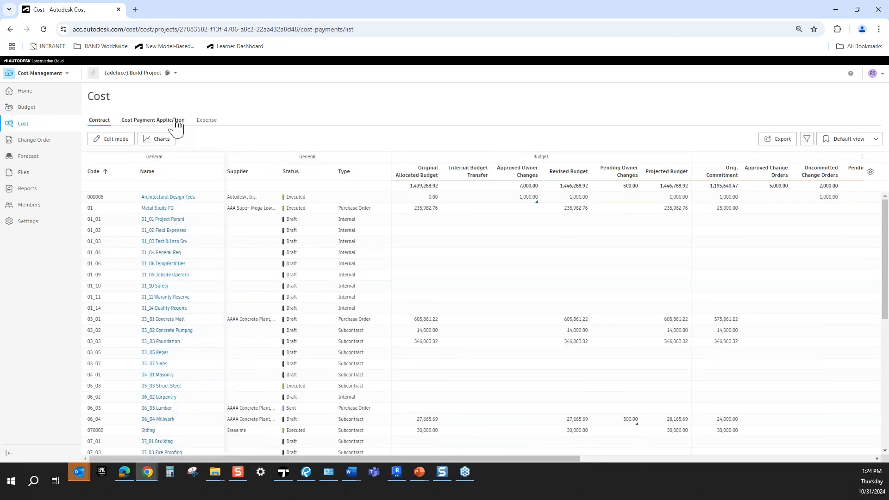
left_click(100, 122)
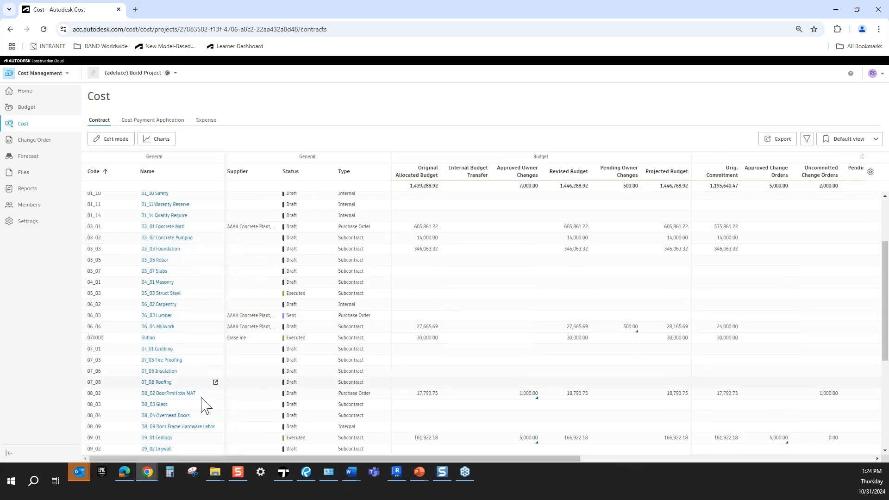
scroll(204, 403, "down", 1)
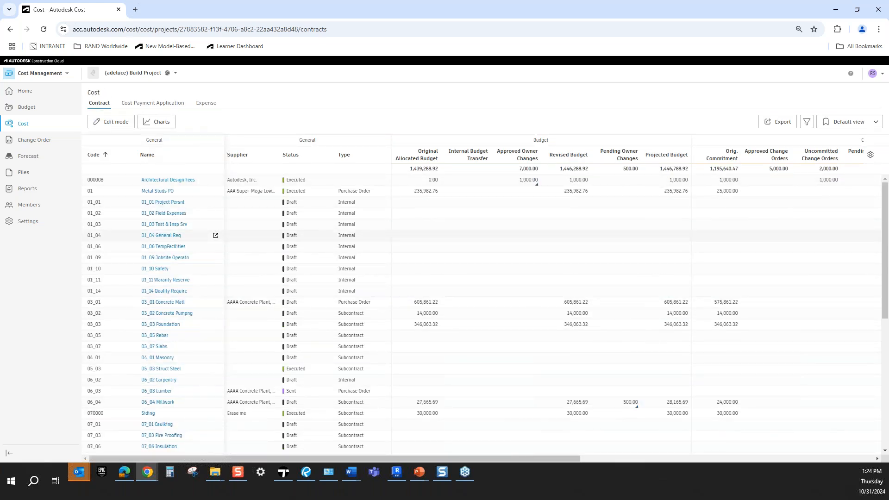
scroll(162, 412, "down", 3)
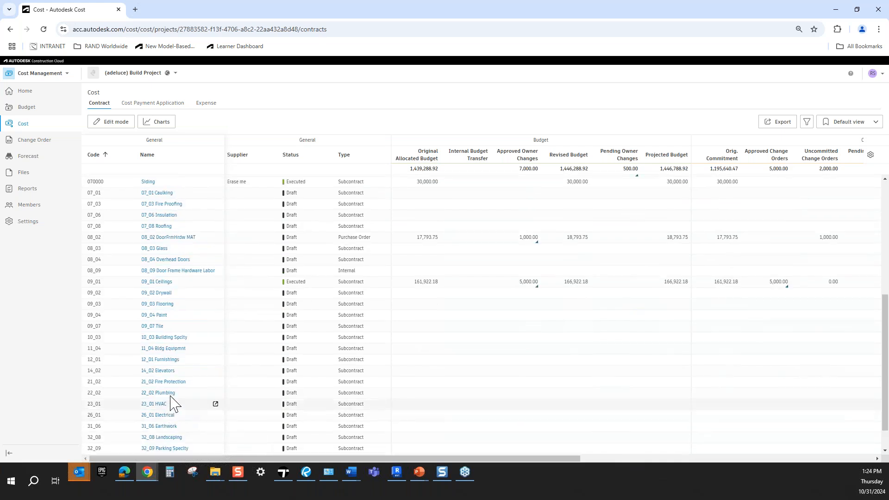
left_click(152, 104)
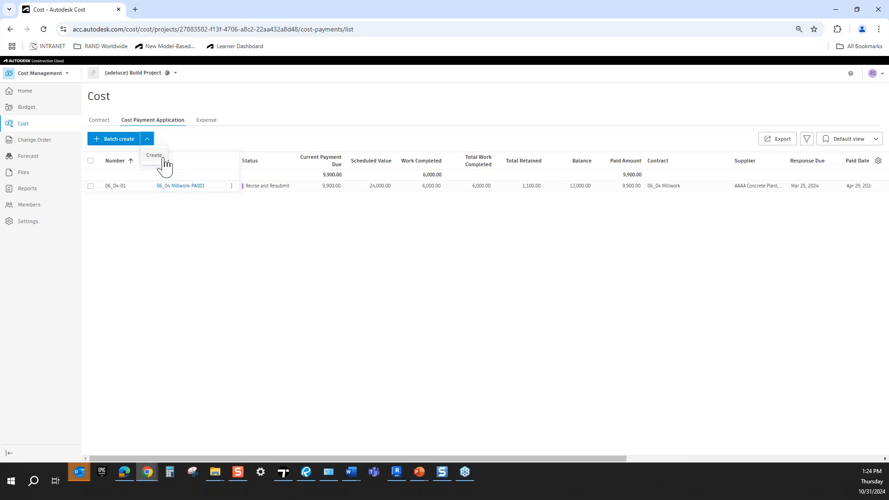
Start a new cost payment application for the April 2022 billing period.
left_click(130, 140)
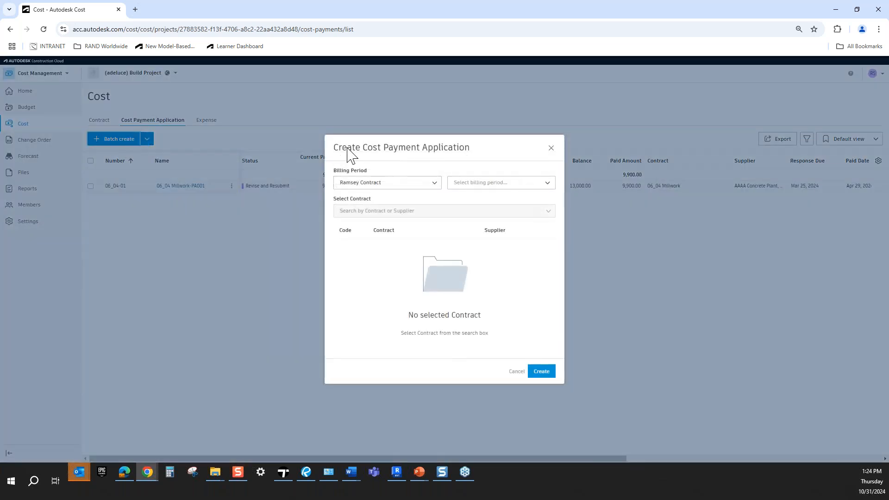
left_click(520, 185)
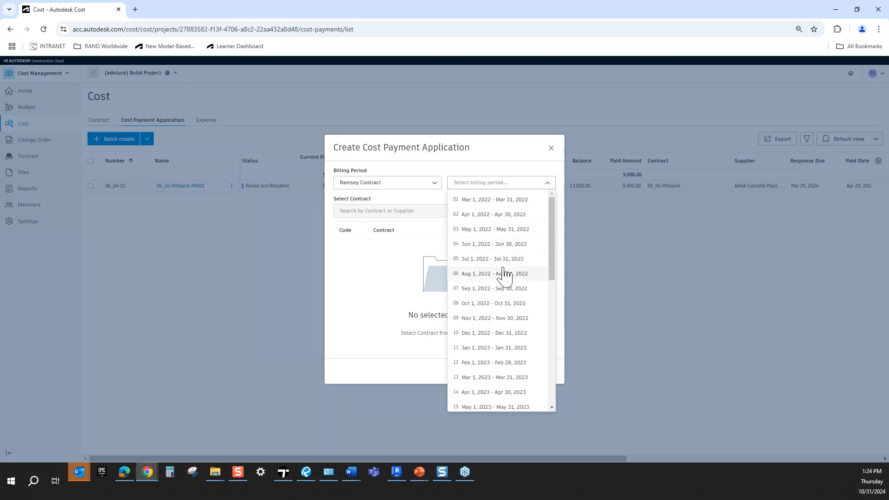
scroll(517, 250, "down", 7)
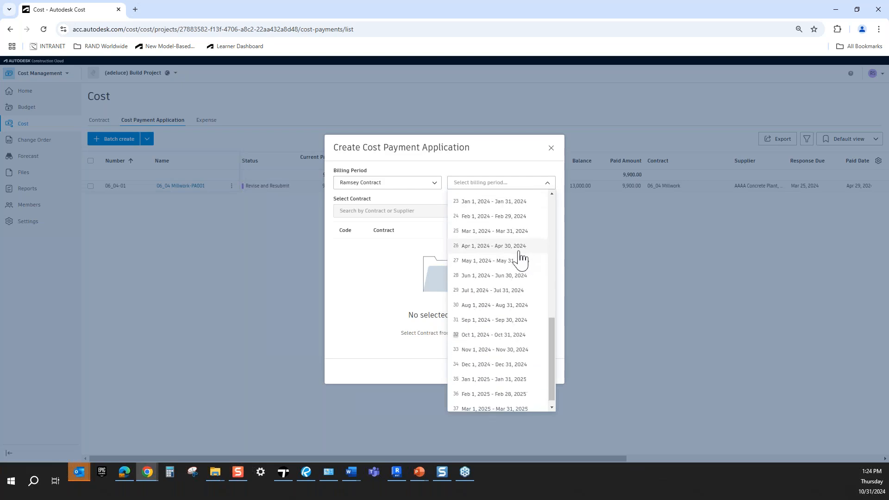
scroll(518, 258, "up", 6)
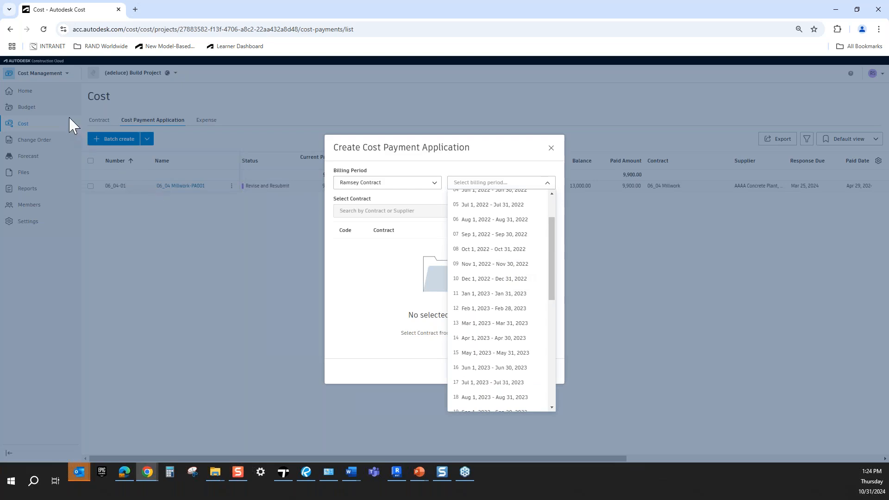
left_click(428, 331)
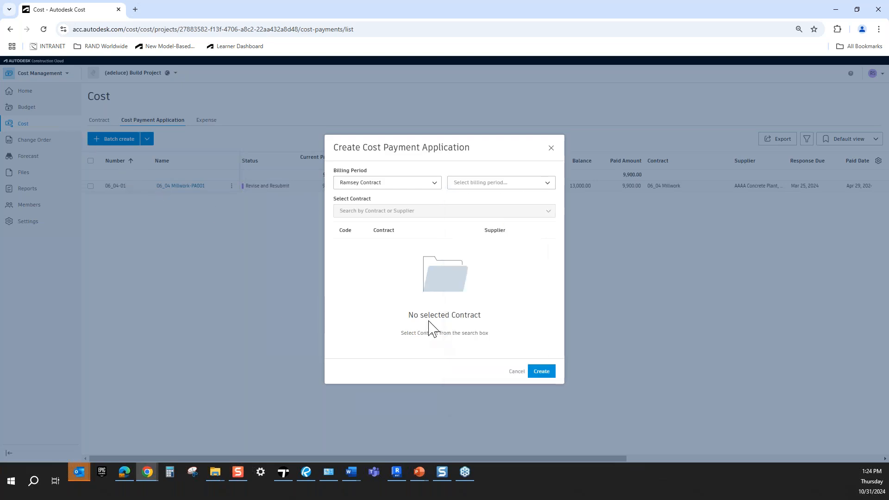
left_click(530, 185)
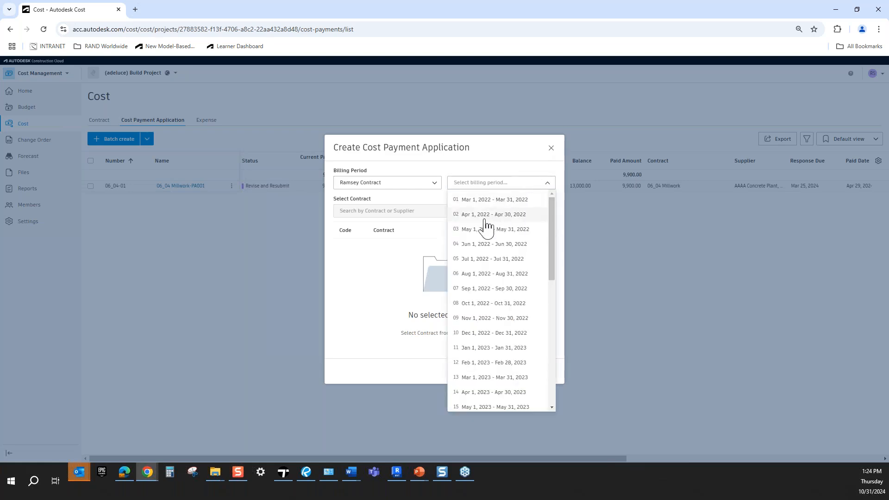
left_click(500, 215)
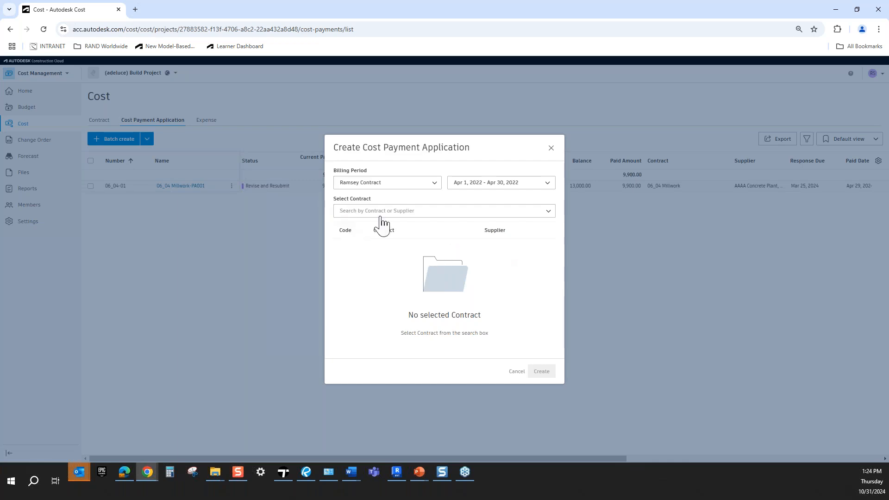
Select the 09_01 Ceilings and 01 - Metal Studs PO contracts, showing 2 selected.
left_click(398, 215)
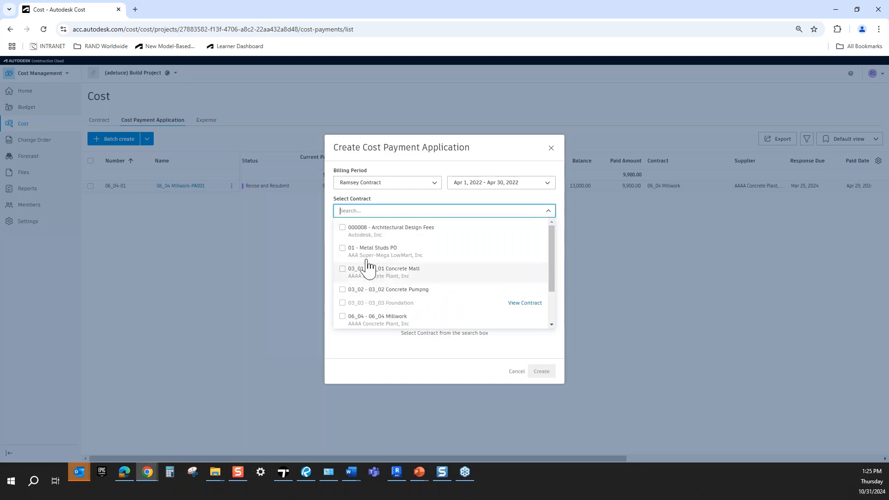
scroll(440, 298, "down", 1)
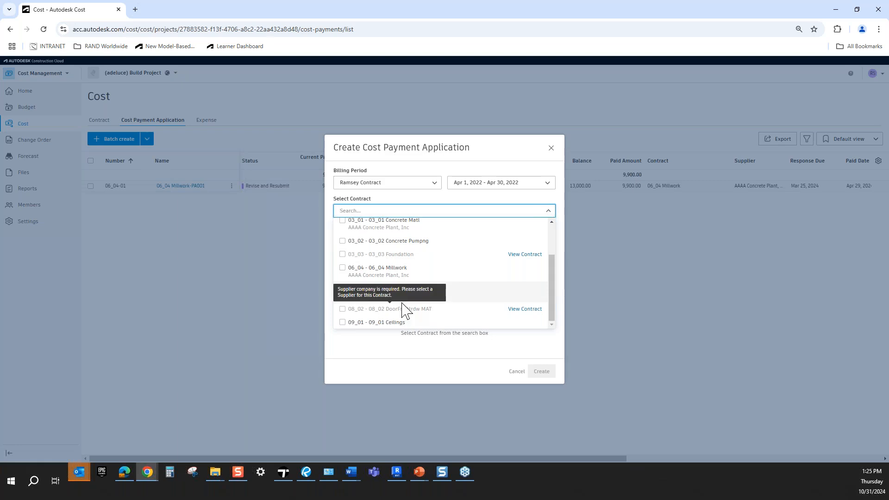
scroll(435, 254, "up", 1)
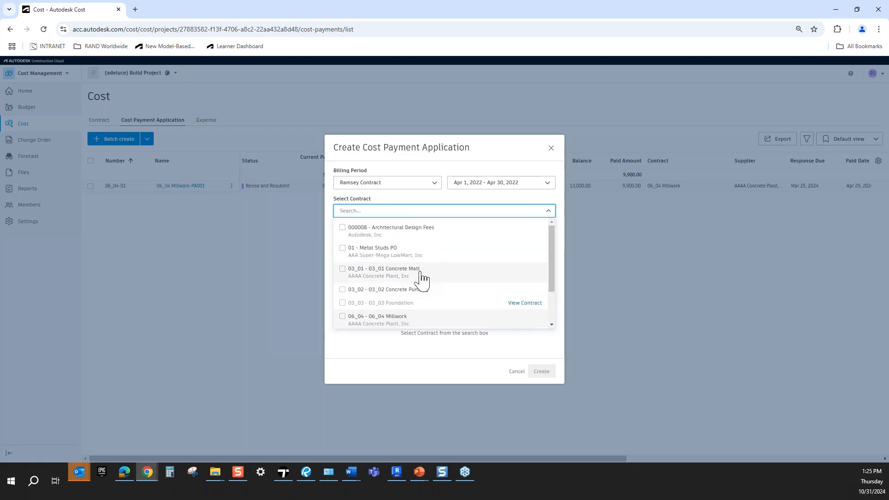
scroll(408, 299, "down", 1)
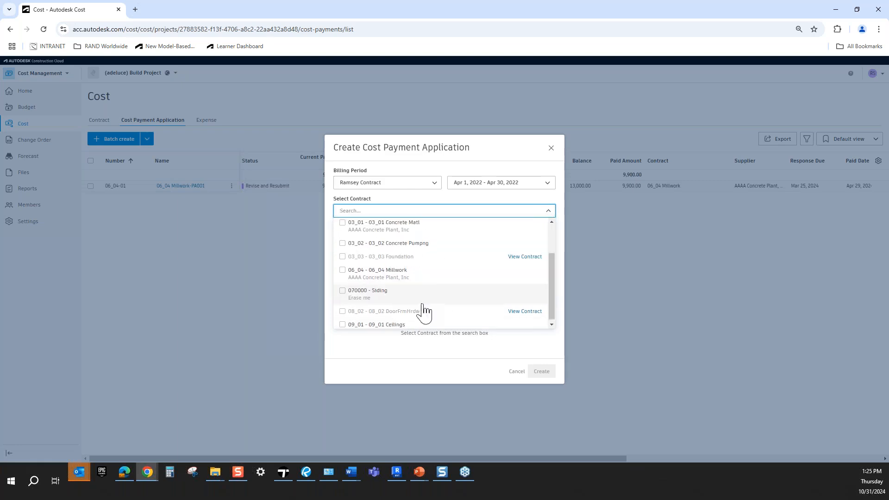
left_click(343, 322)
scroll(397, 307, "up", 1)
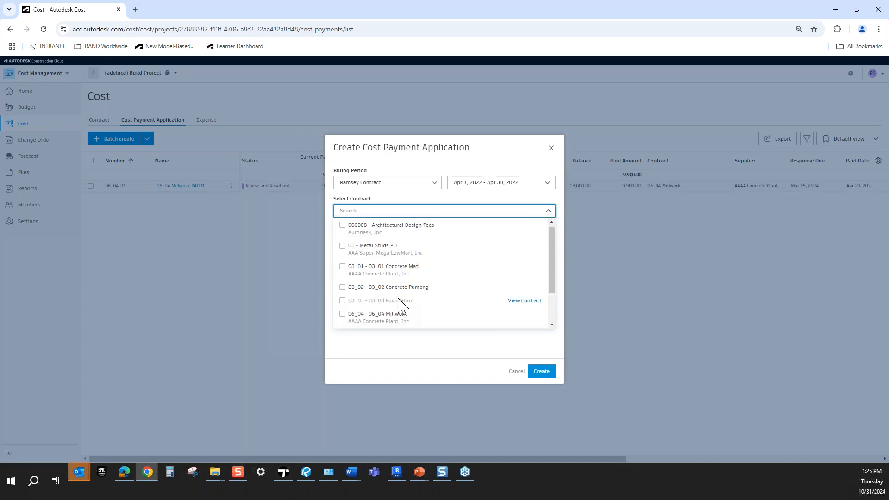
scroll(475, 283, "down", 1)
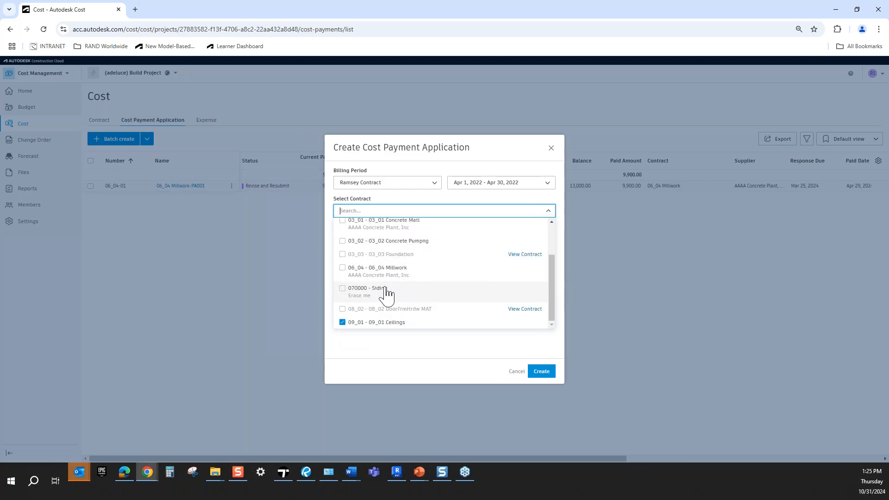
scroll(370, 282, "up", 1)
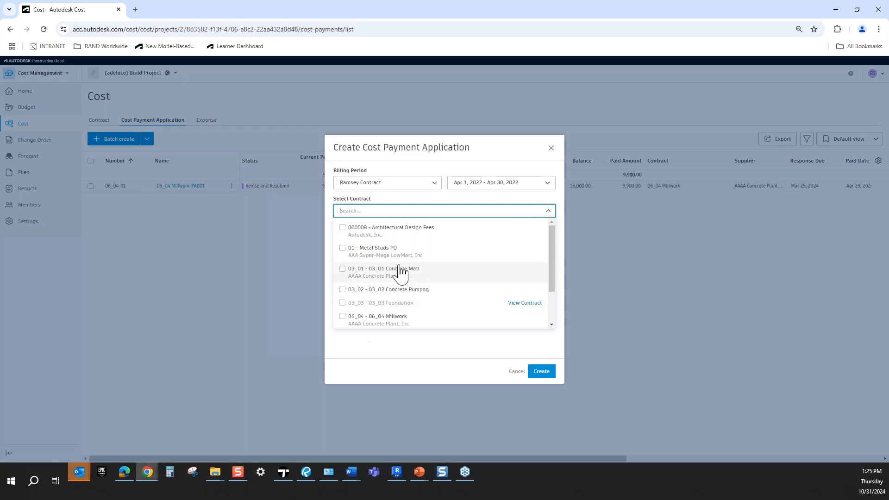
left_click(342, 249)
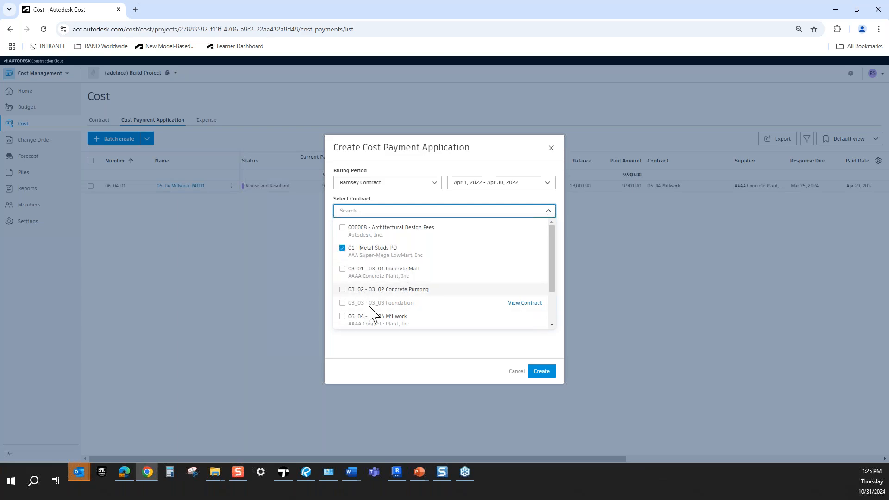
left_click(374, 343)
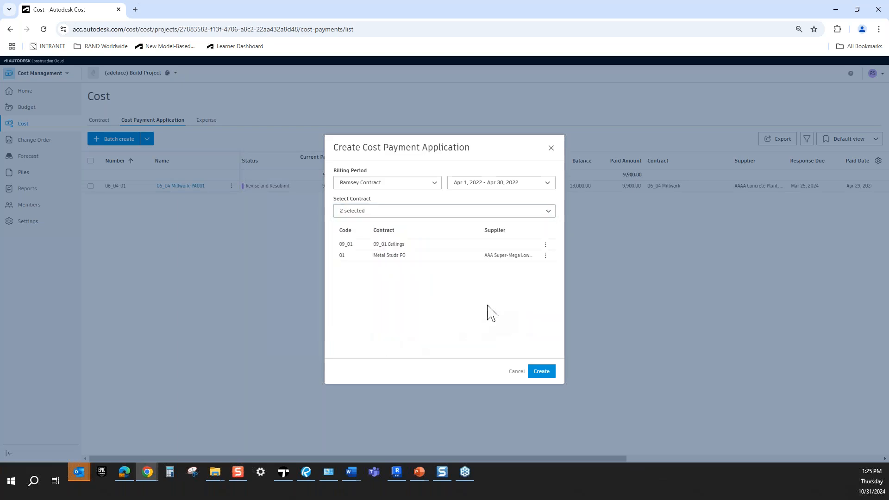
Create the payment applications for both selected contracts and return to the list.
left_click(542, 371)
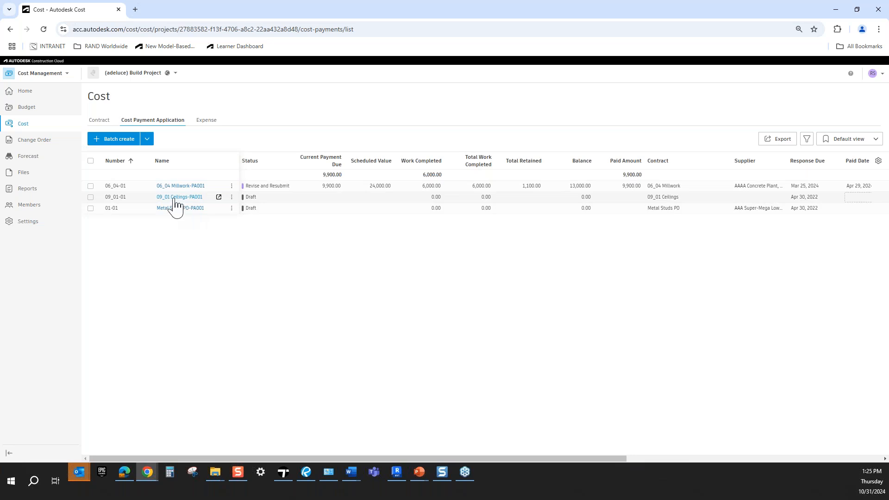
left_click(98, 121)
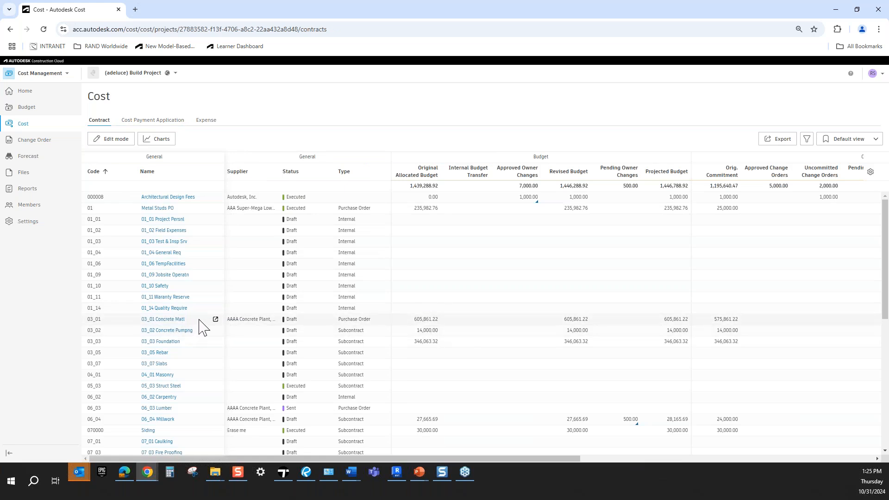
left_click(154, 121)
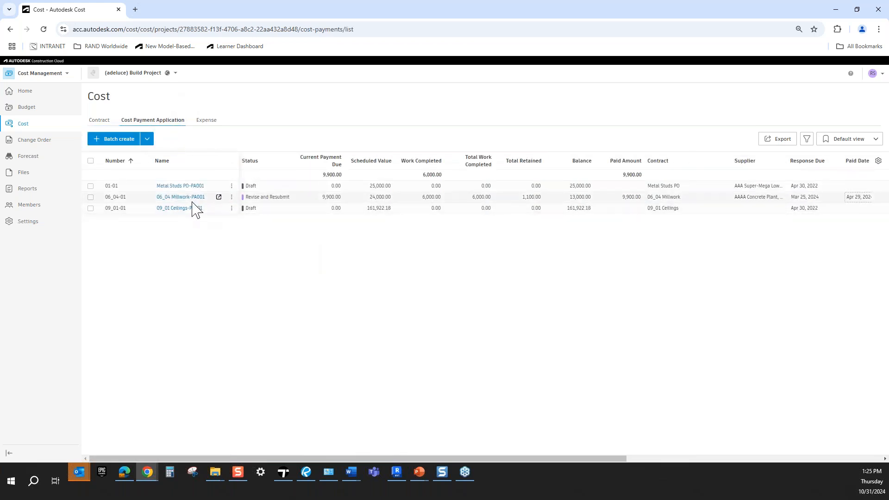
Delete the 06_04-01 and 09_01-01 applications, confirming each deletion.
left_click(233, 198)
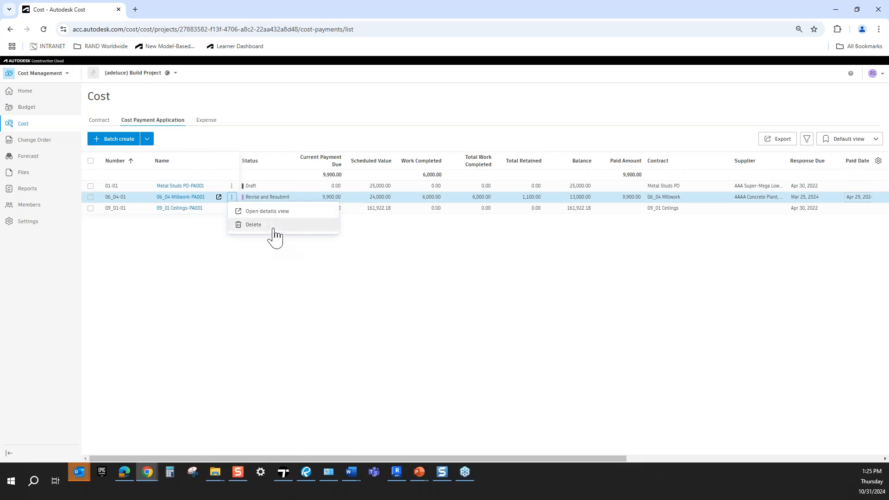
left_click(274, 239)
left_click(550, 280)
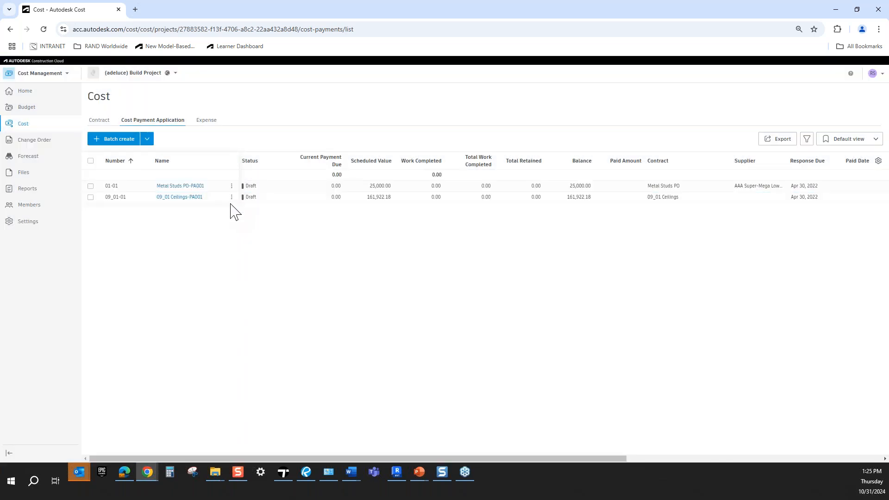
left_click(231, 197)
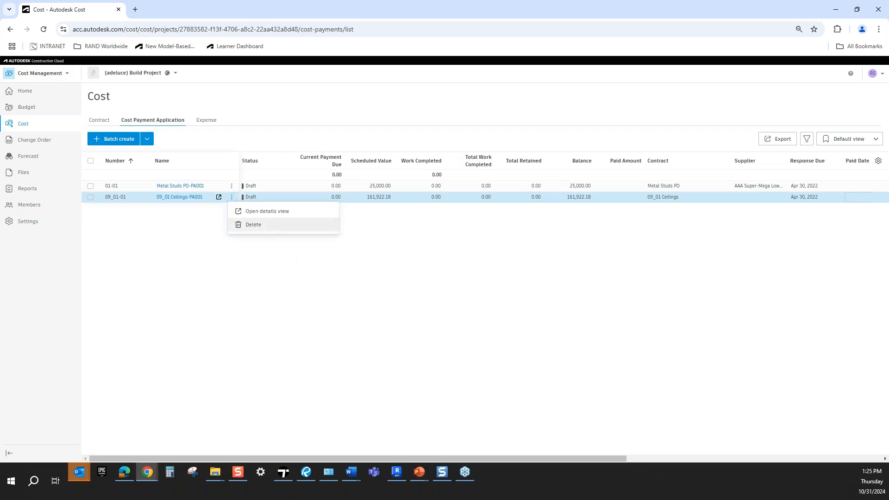
left_click(266, 238)
left_click(541, 281)
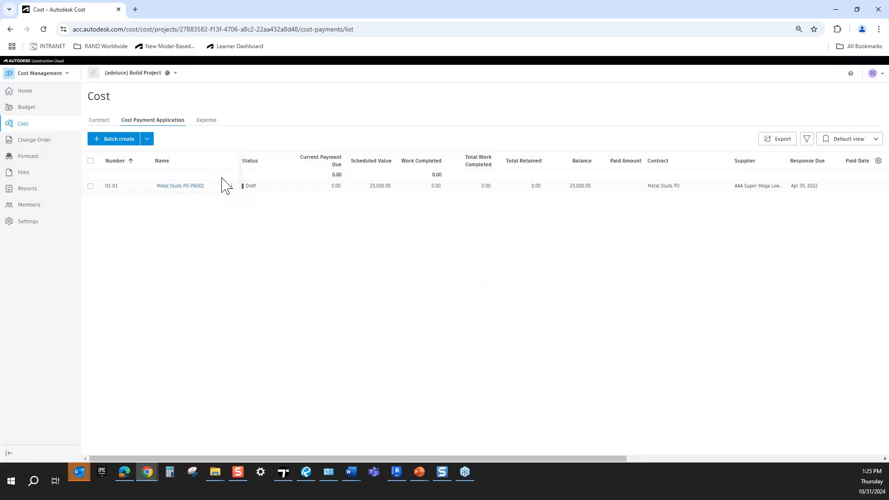
Batch-create drafts with 03_01 Concrete Matl selected, adding Concrete Matl-PA001 and Millwork-PA001.
left_click(113, 143)
left_click(453, 211)
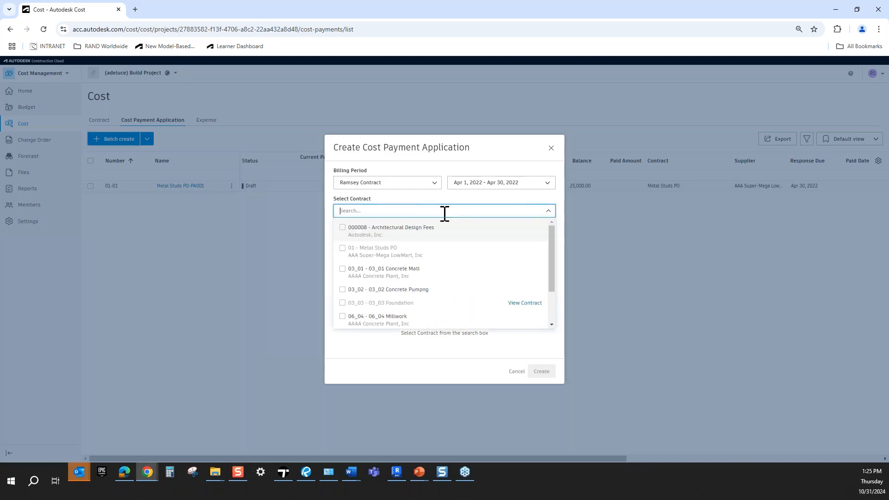
left_click(347, 273)
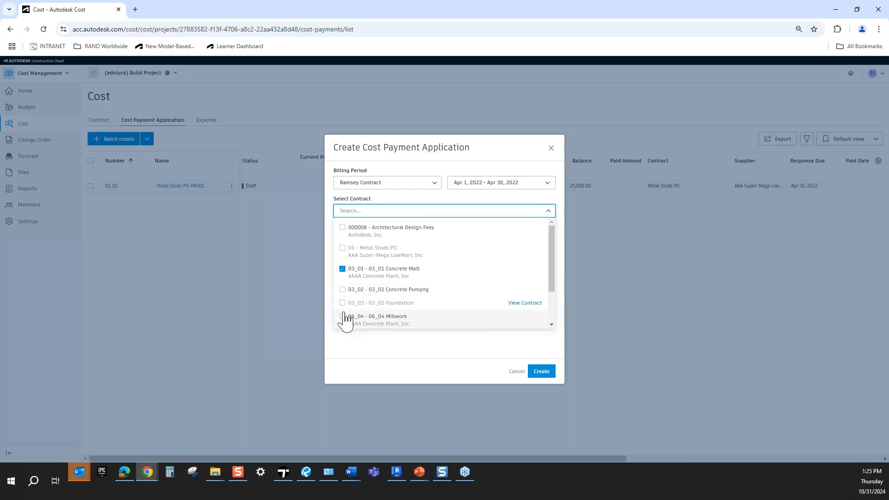
left_click(551, 372)
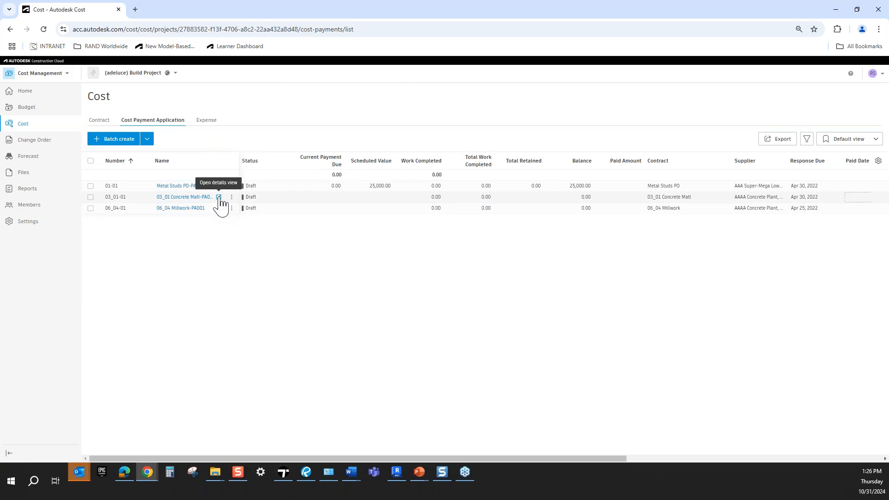
left_click(219, 198)
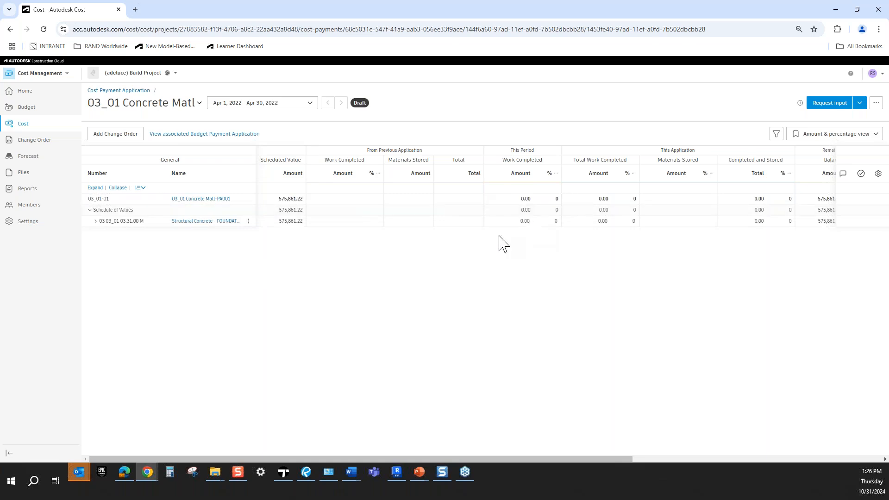
left_click_drag(479, 456, 437, 431)
left_click(133, 90)
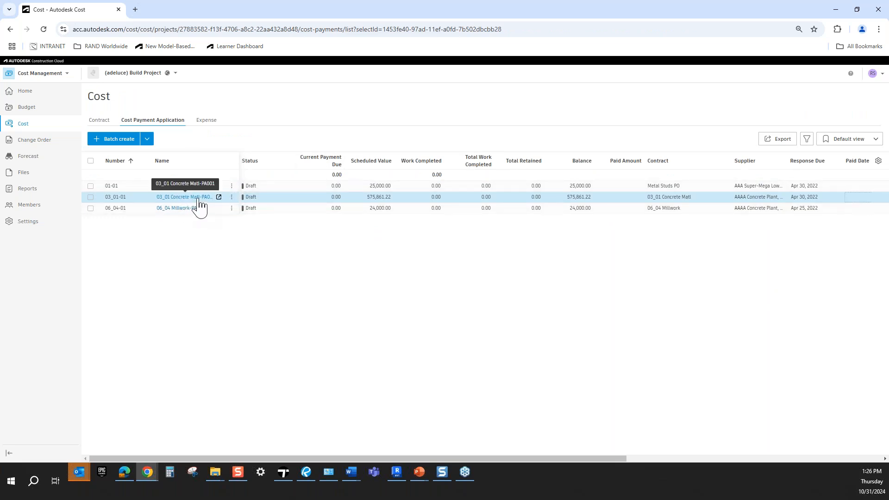
Preview the draft 03_01 Concrete Matl-PA001 details, reviewing its 575,861.22 balance to finish.
left_click(199, 200)
scroll(688, 354, "down", 10)
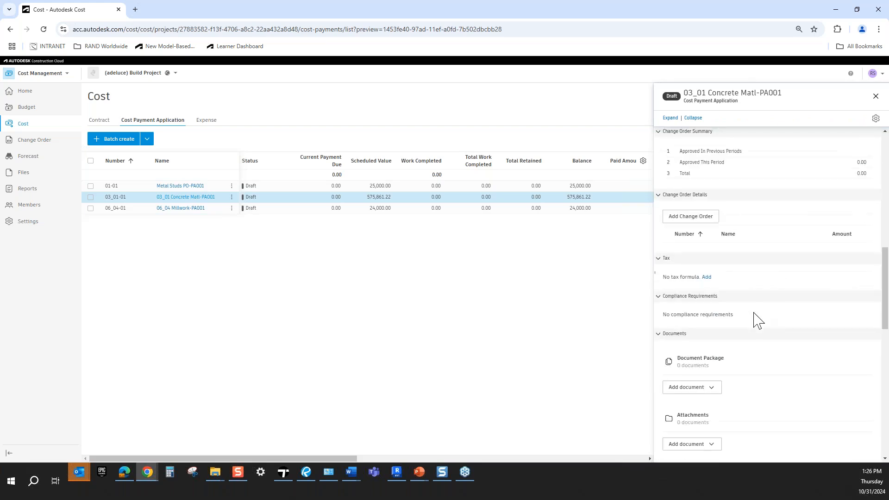
scroll(756, 319, "up", 5)
scroll(752, 318, "up", 4)
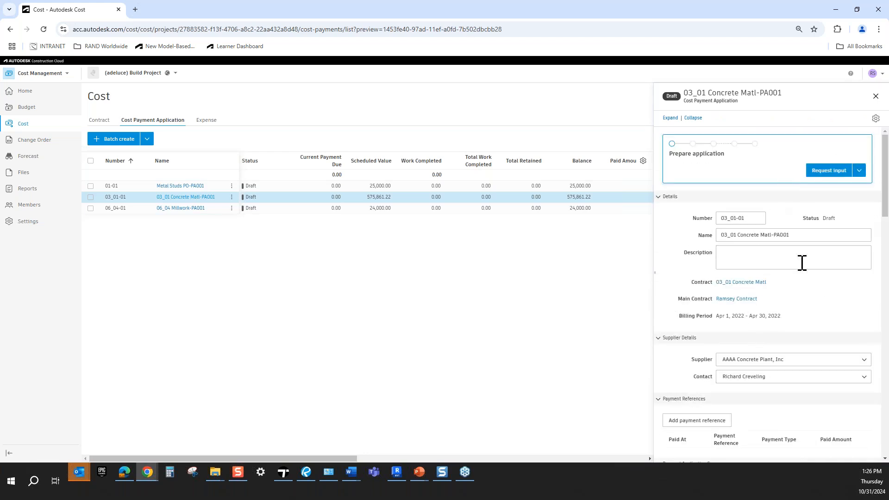
scroll(831, 255, "down", 5)
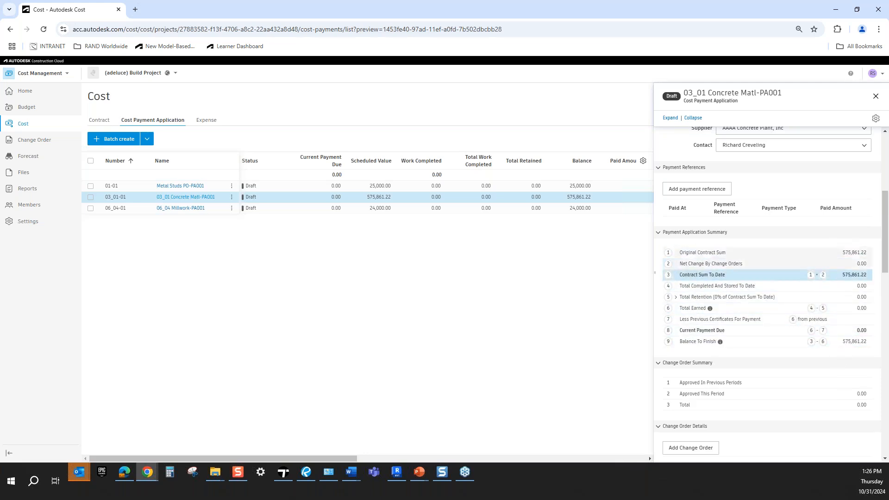
scroll(840, 356, "up", 5)
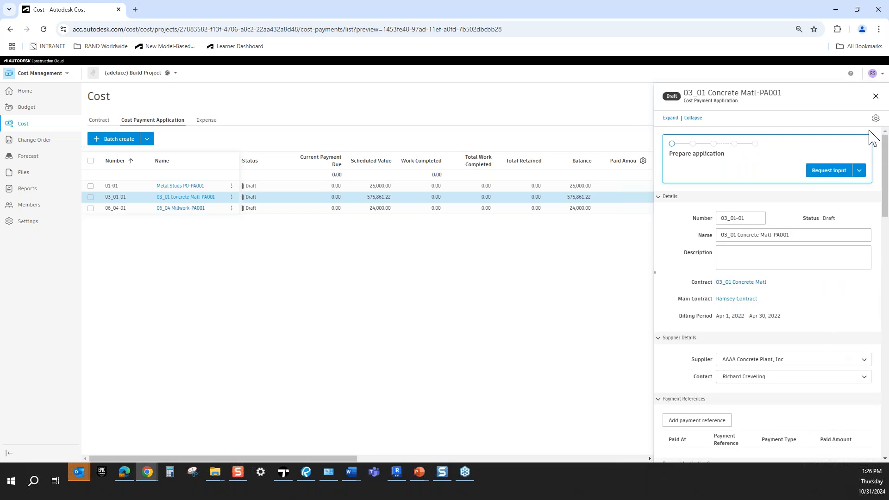
scroll(838, 411, "down", 3)
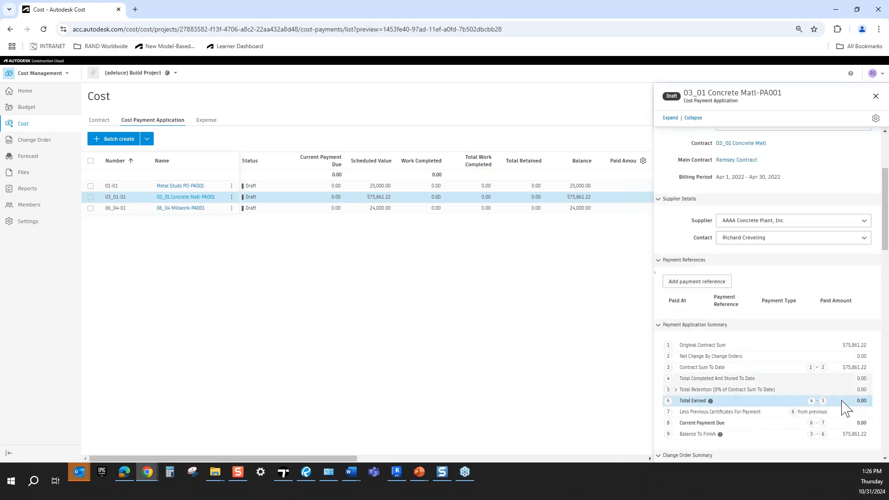
scroll(843, 407, "down", 3)
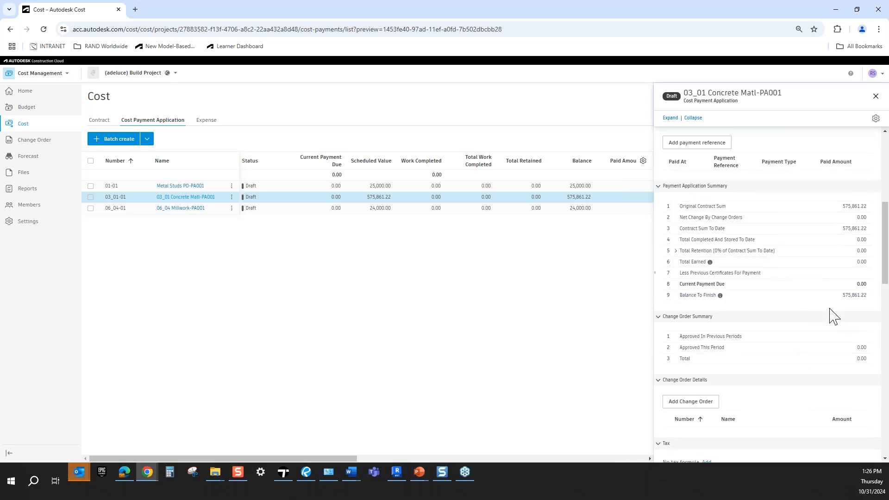
scroll(829, 389, "down", 5)
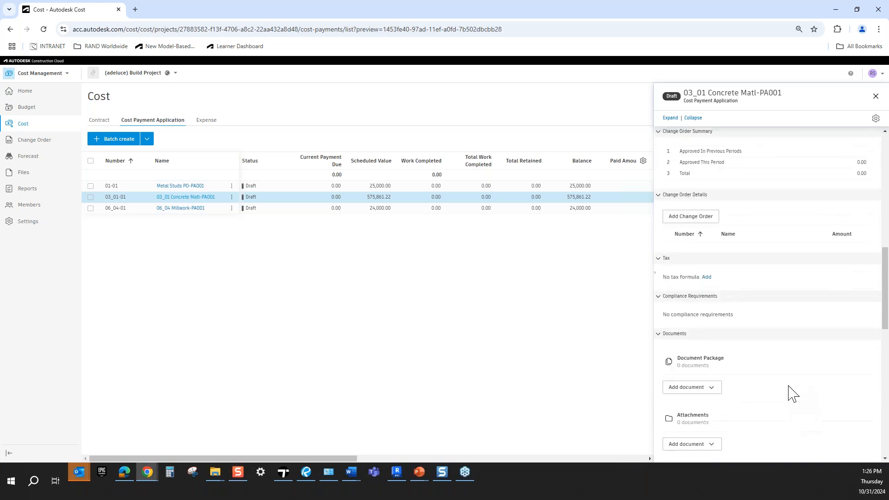
scroll(785, 376, "up", 5)
scroll(795, 367, "down", 5)
scroll(813, 338, "up", 5)
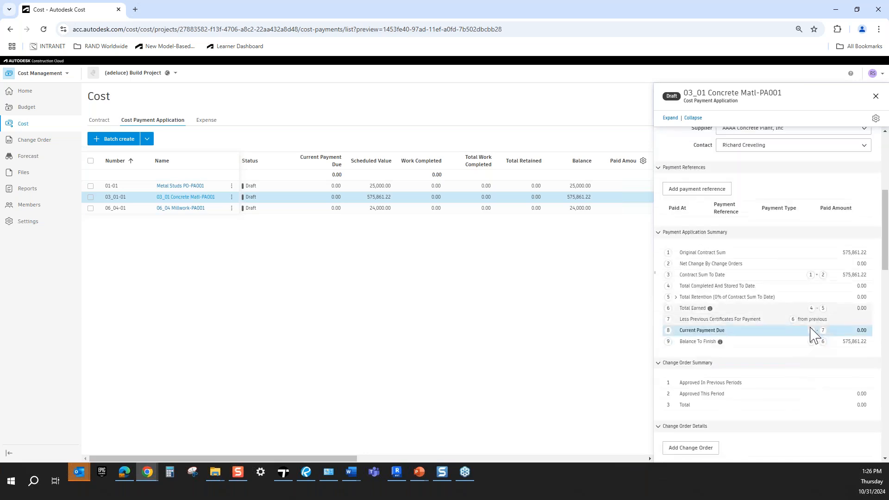
scroll(839, 343, "down", 3)
scroll(814, 324, "up", 1)
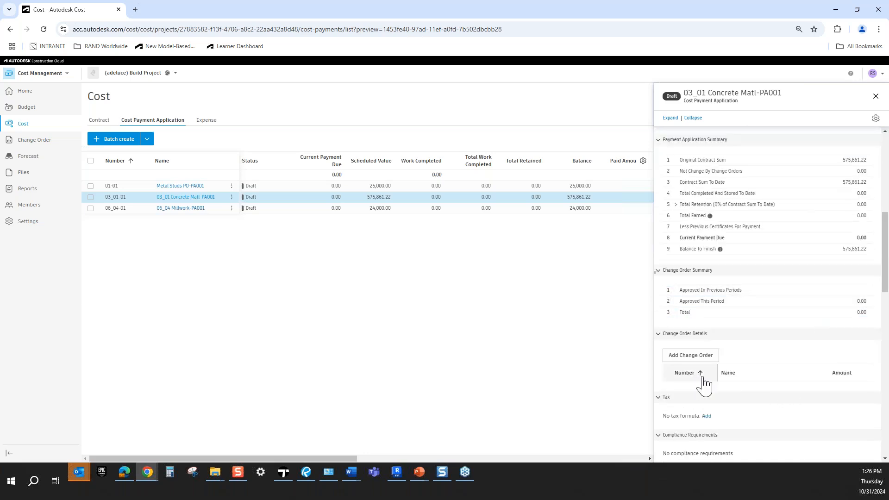
scroll(753, 352, "up", 4)
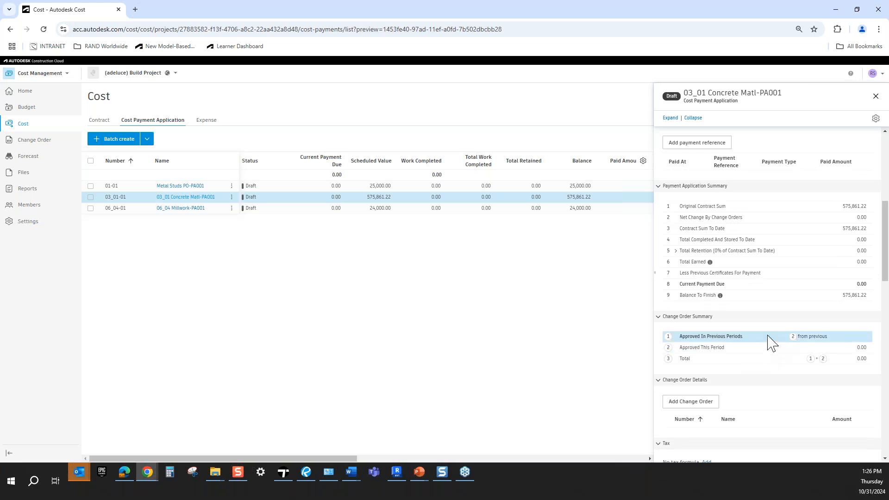
scroll(789, 306, "up", 3)
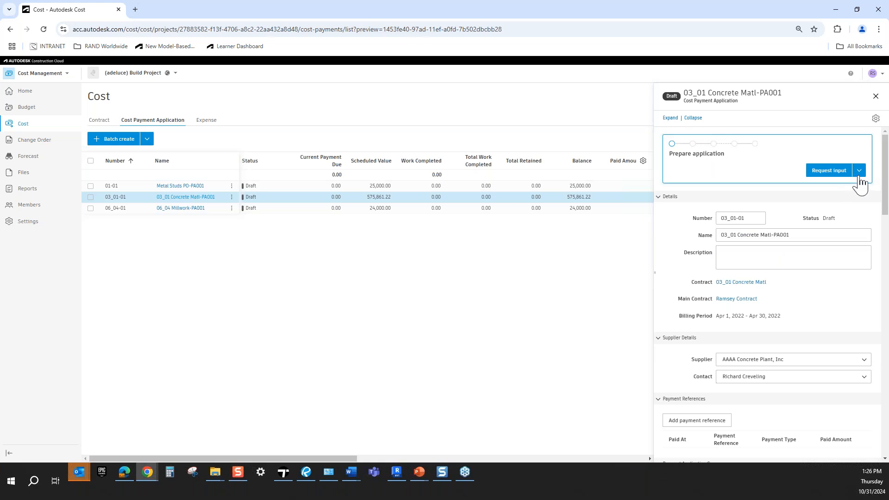
Close the side panel and open the 03_01 Concrete Matl application, expanding all line items.
left_click(875, 96)
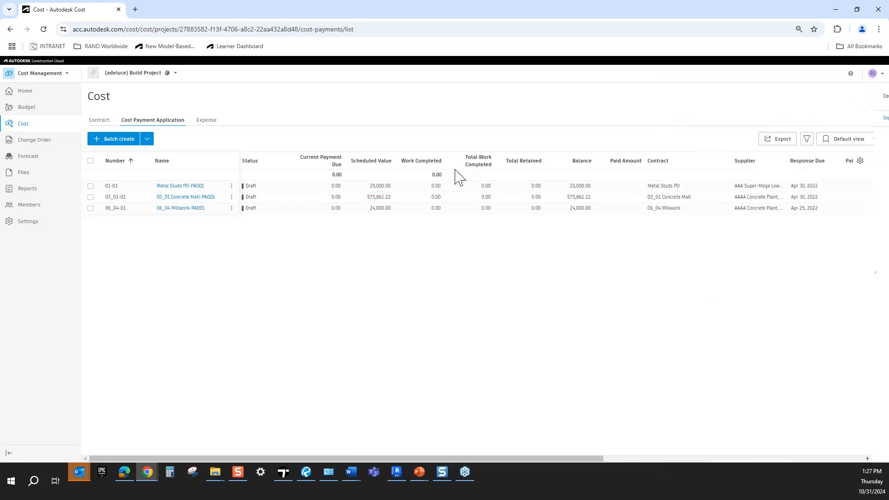
left_click(218, 198)
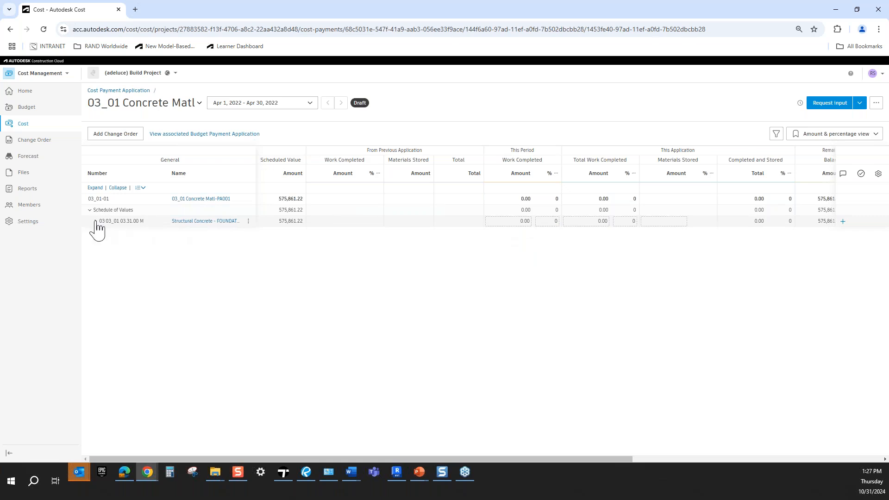
left_click(96, 188)
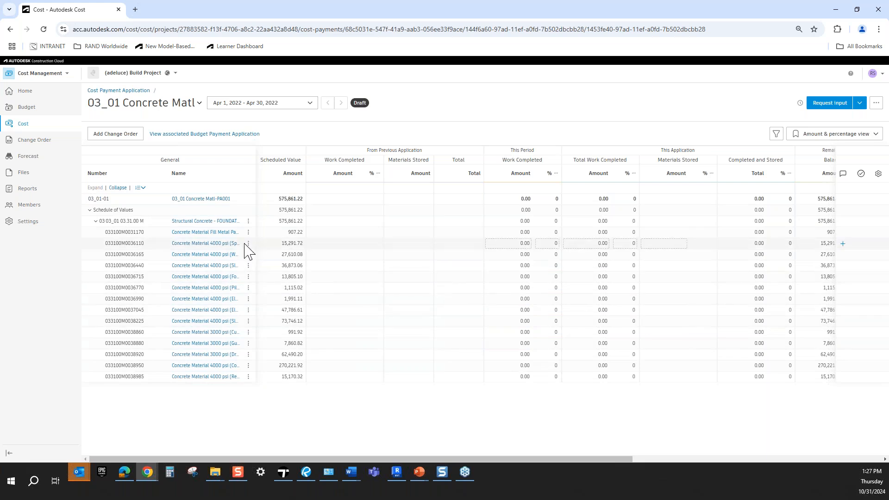
Bill 25% this period on line 036110 and 5000 on line 038225.
left_click(550, 245)
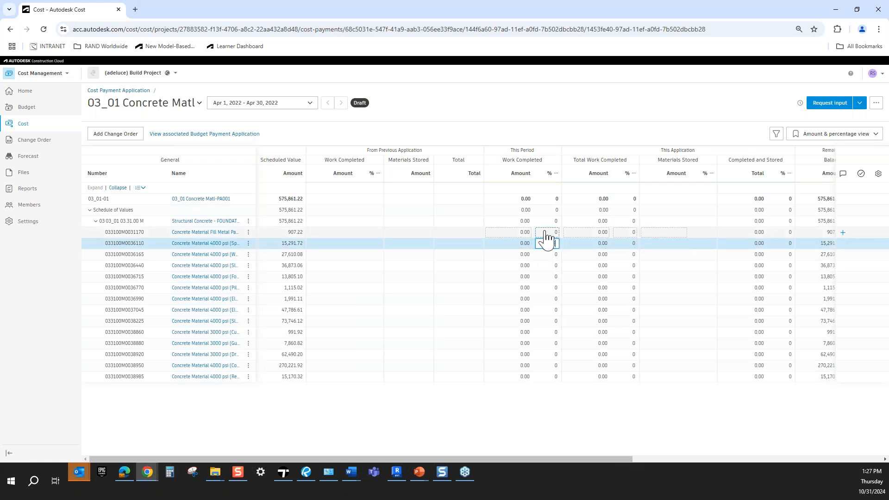
type("25")
key("Return")
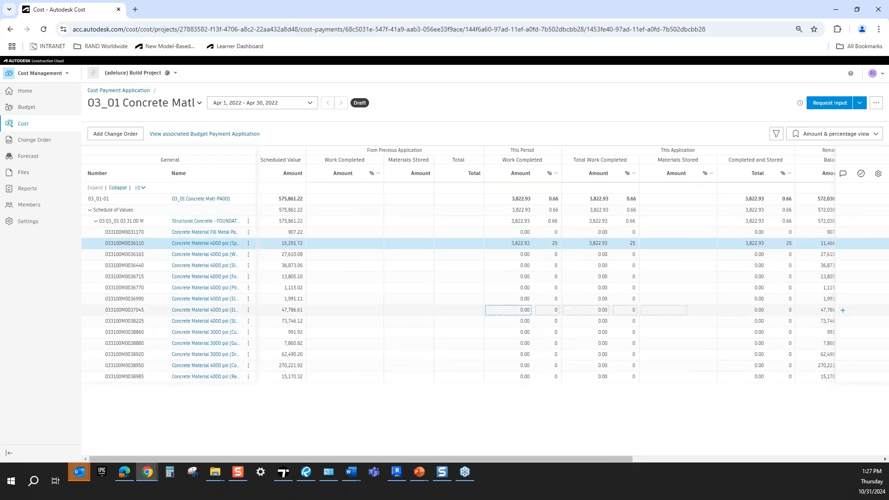
left_click(518, 322)
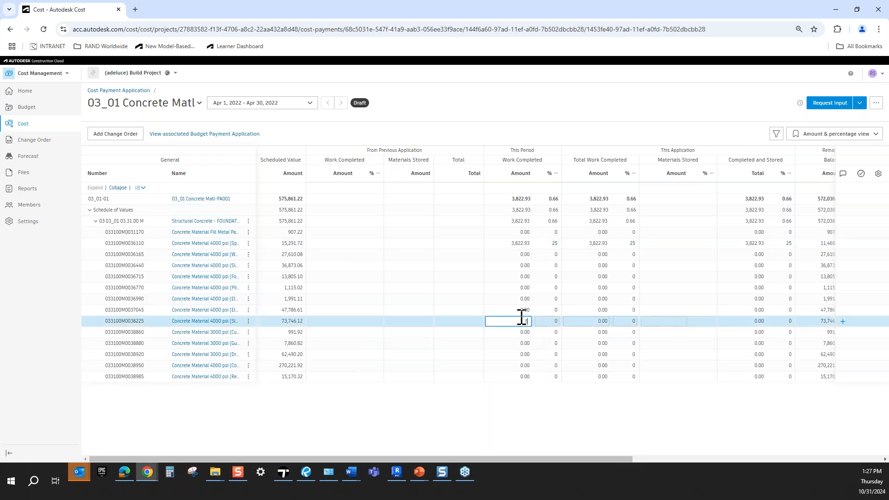
type("5000")
key("Return")
Bill 10% on lines 036165, 036440, 036770, 037045 and 036990, leaving the group at 3.54%.
left_click(554, 256)
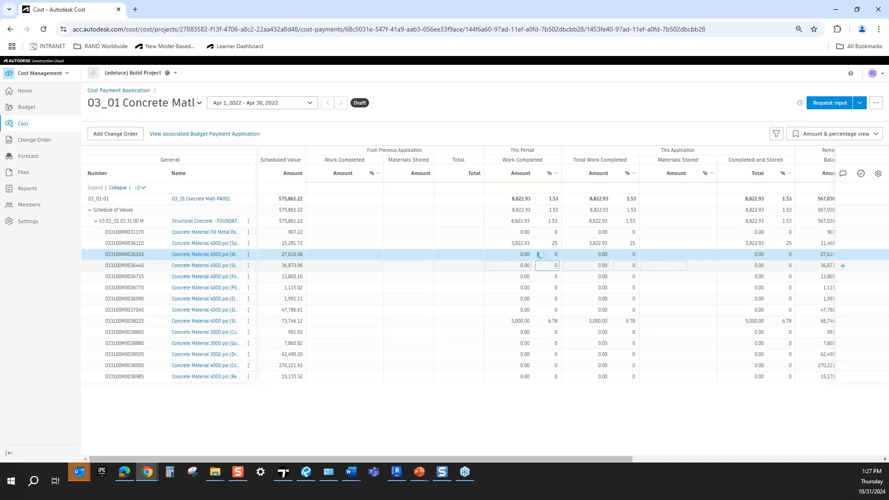
left_click(553, 266)
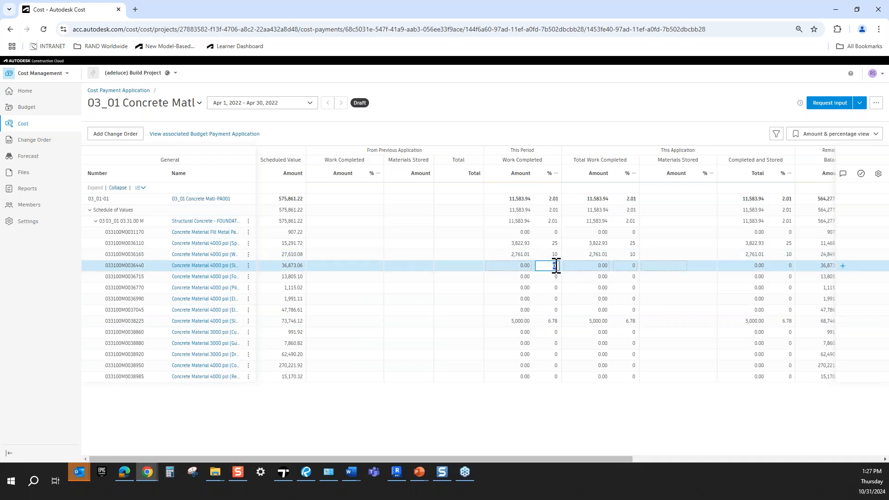
type("10")
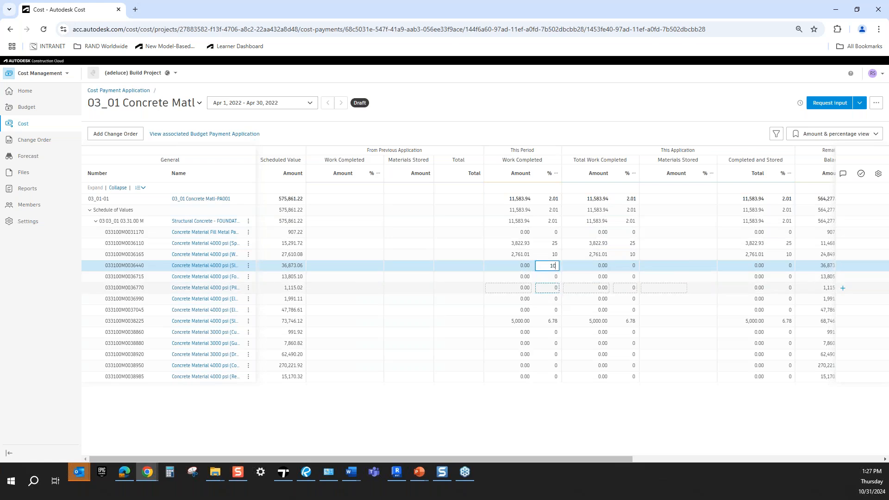
left_click(550, 287)
type("10")
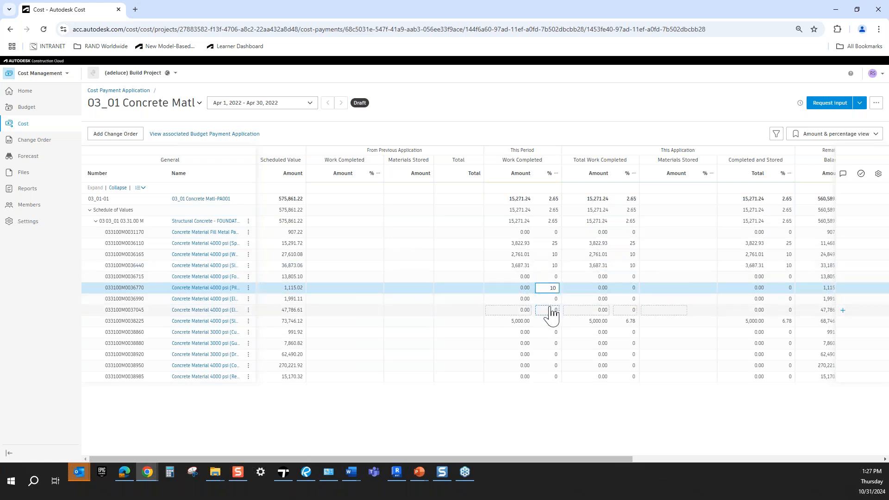
left_click(552, 310)
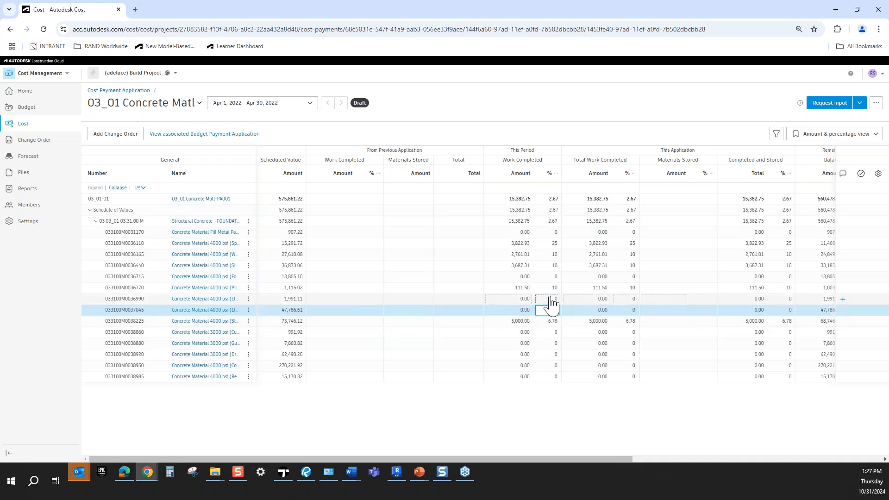
type("10")
left_click(553, 300)
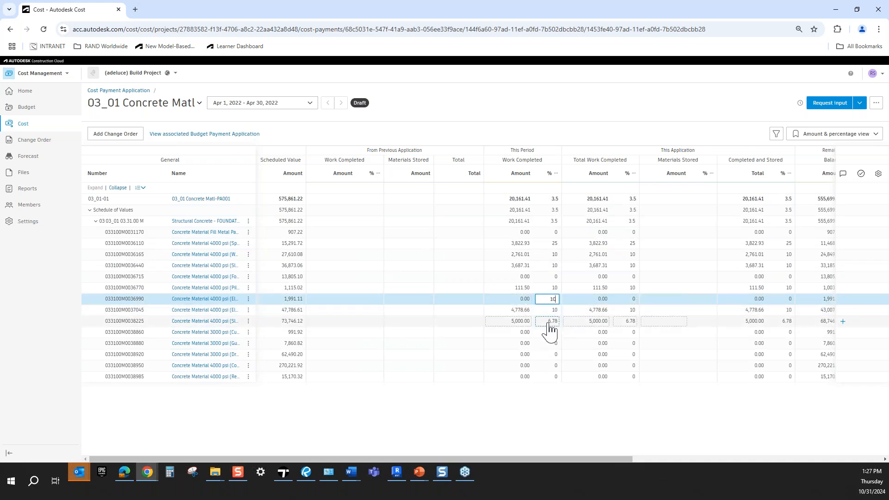
type("10")
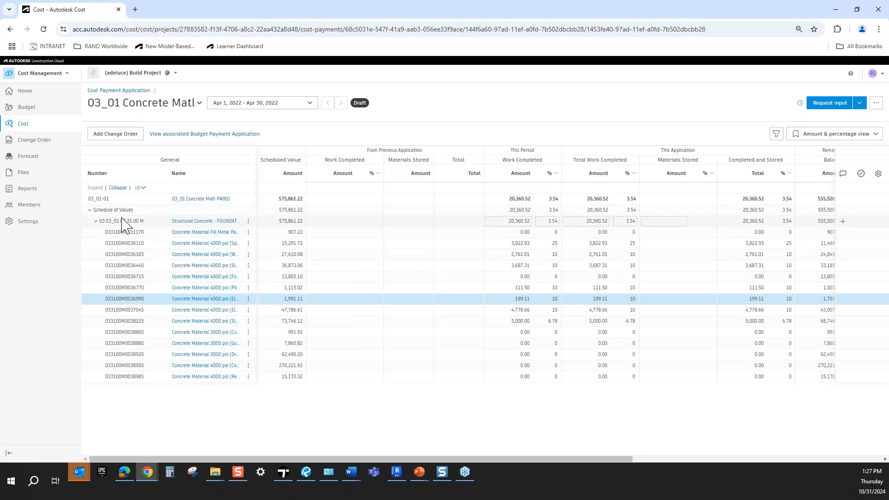
left_click(552, 222)
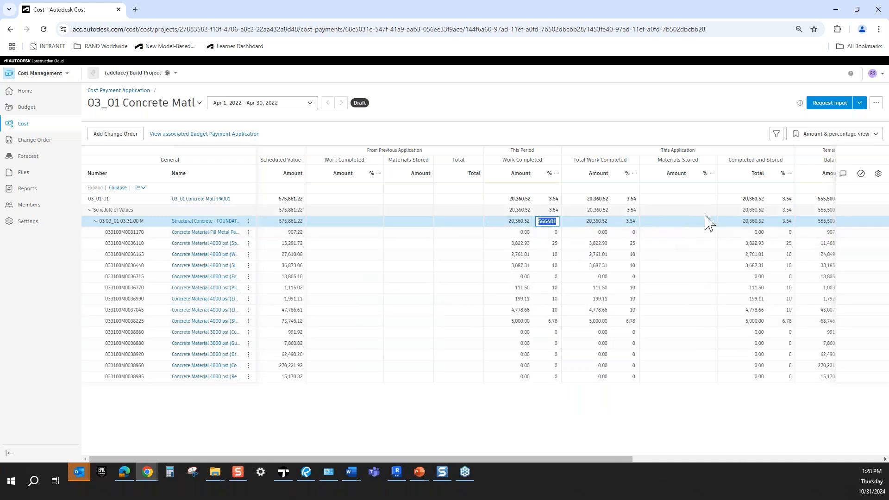
left_click(551, 431)
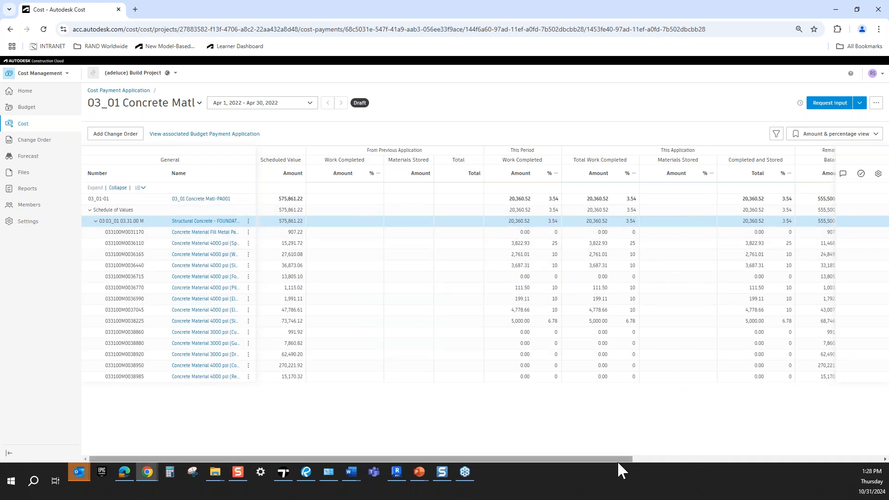
Scroll the grid right to the Retention columns showing 10% and 2,036.05 retained.
left_click_drag(618, 459, 817, 456)
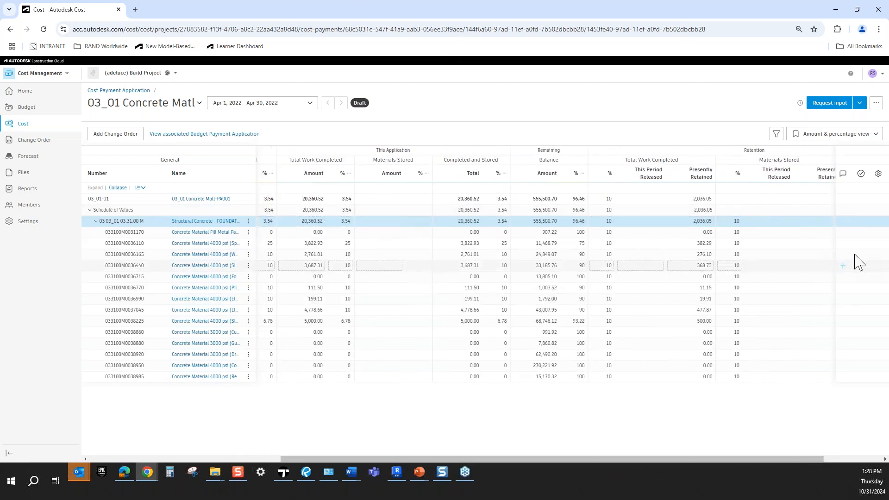
left_click_drag(627, 458, 489, 458)
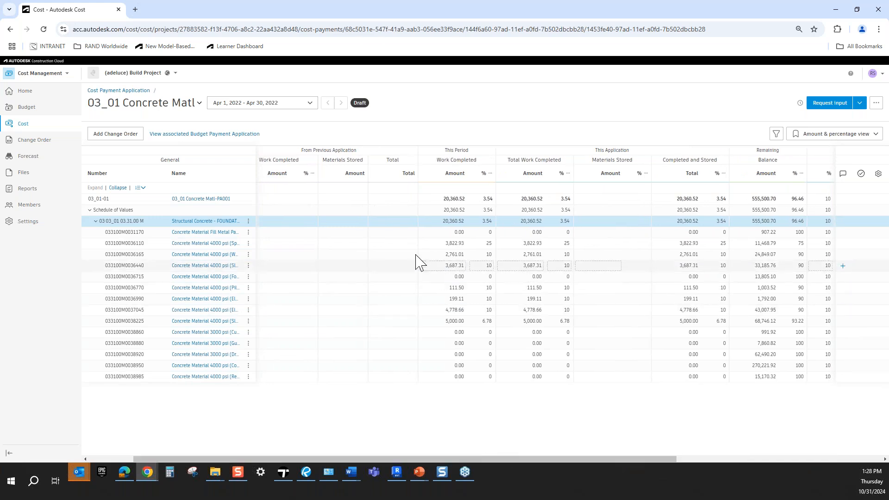
left_click_drag(676, 458, 794, 458)
mouse_move(512, 174)
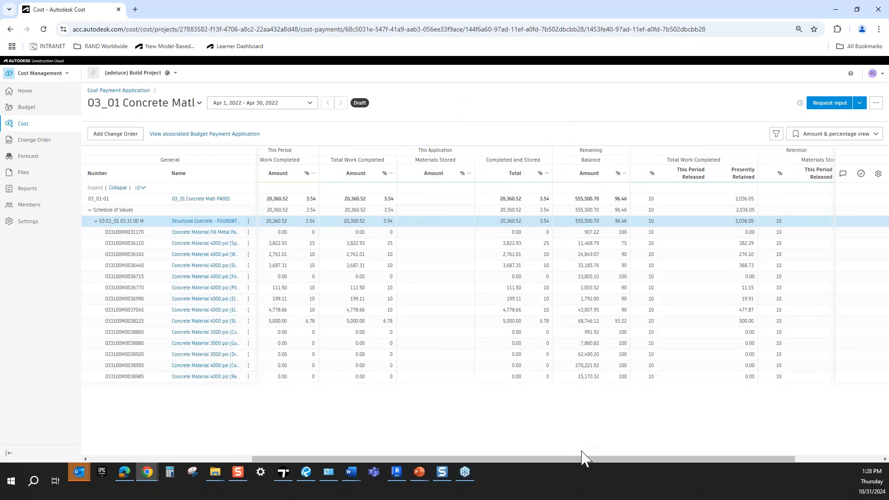
left_click_drag(580, 458, 730, 464)
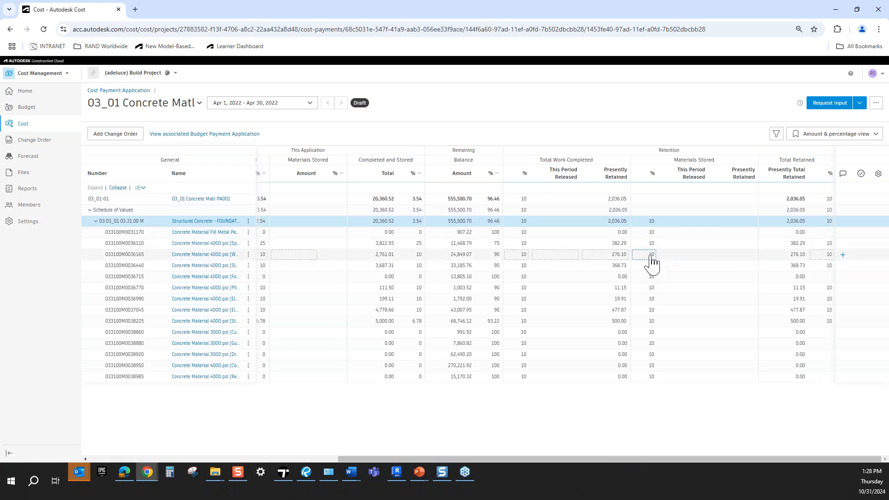
right_click(22, 227)
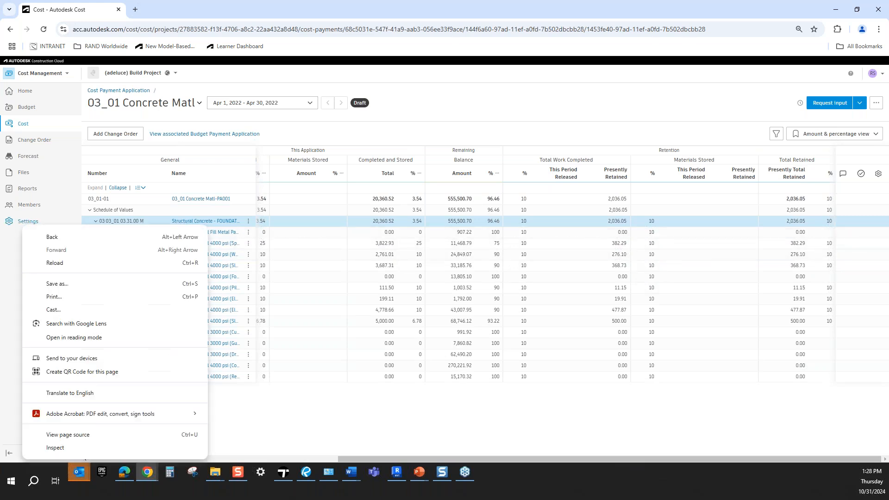
left_click(4, 253)
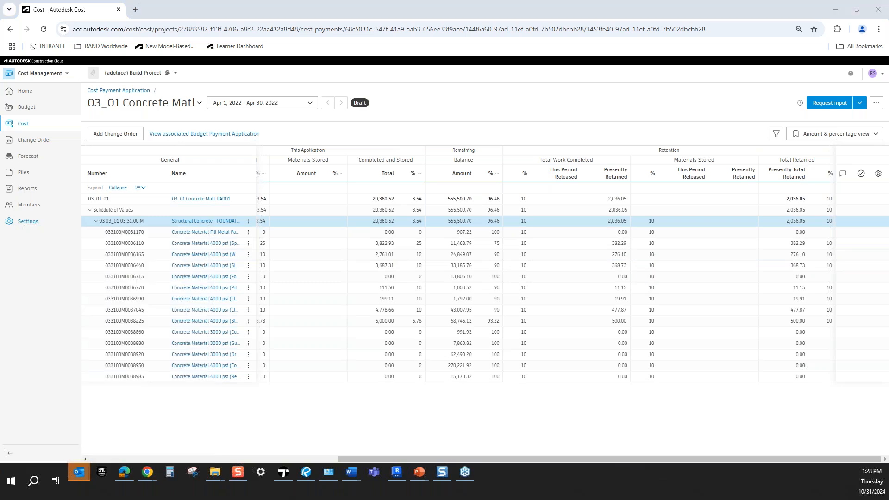
Check the project's default work-completed and materials retention rates, all at 10%.
left_click(35, 225)
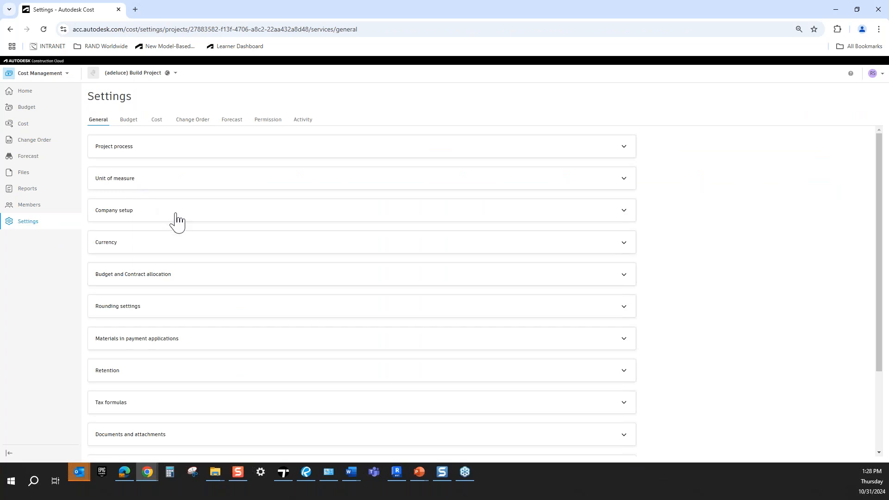
left_click(164, 376)
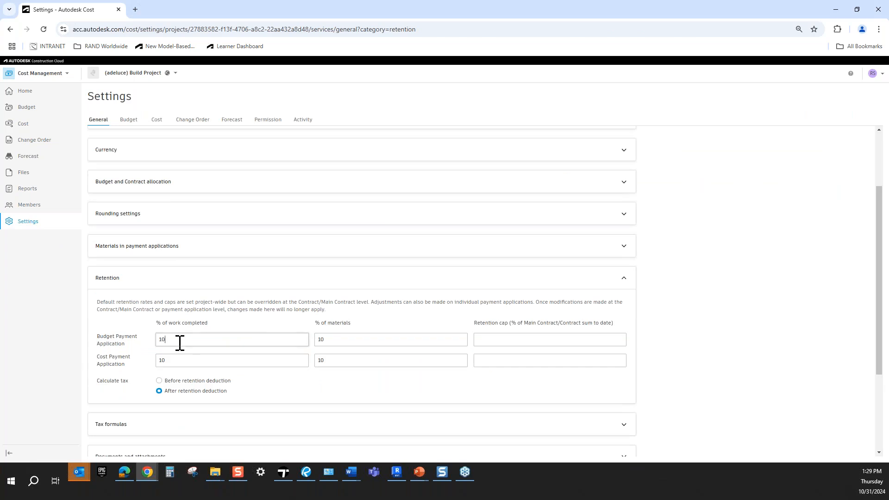
left_click(177, 361)
left_click(177, 340)
left_click(173, 363)
left_click(342, 362)
left_click(345, 340)
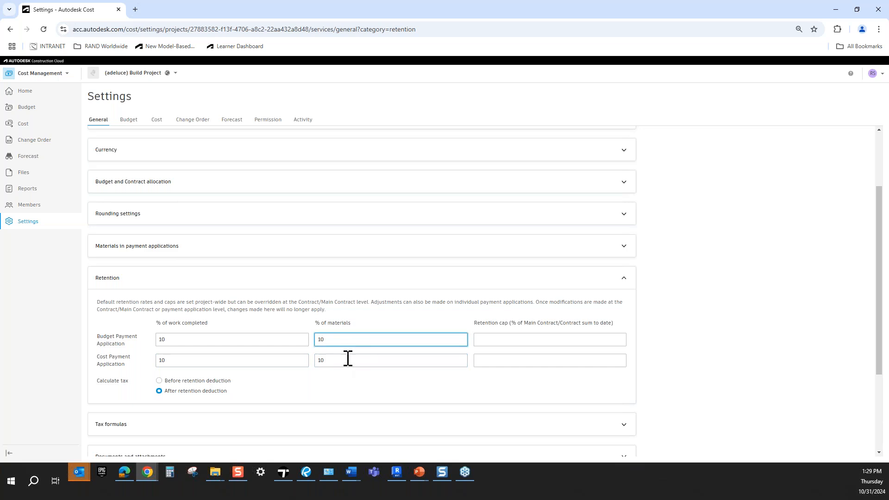
left_click(349, 361)
scroll(349, 361, "down", 3)
scroll(356, 347, "up", 5)
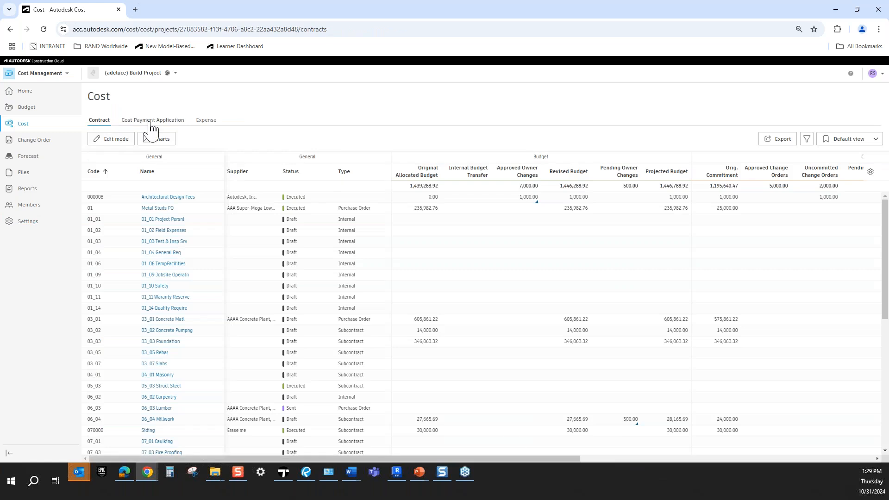
Reopen the 03_01 Concrete Matl application with its Structural Concrete line items expanded.
left_click(152, 121)
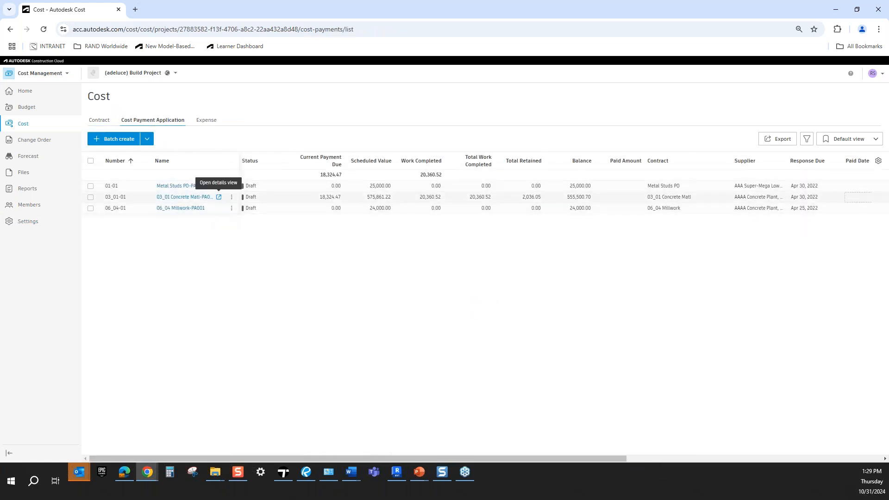
left_click(215, 196)
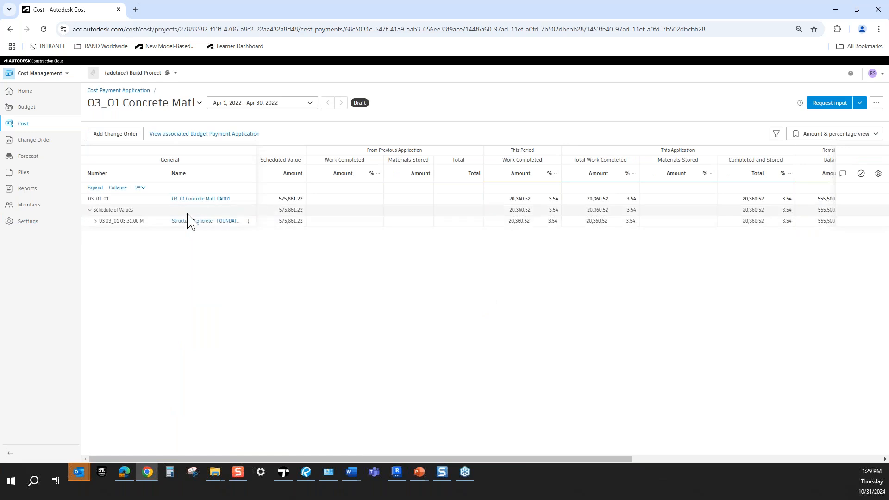
left_click(95, 188)
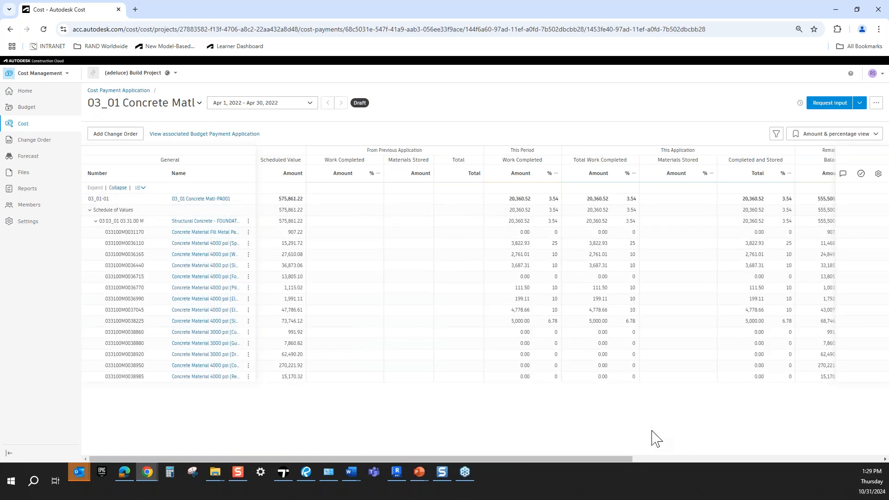
left_click_drag(594, 459, 873, 456)
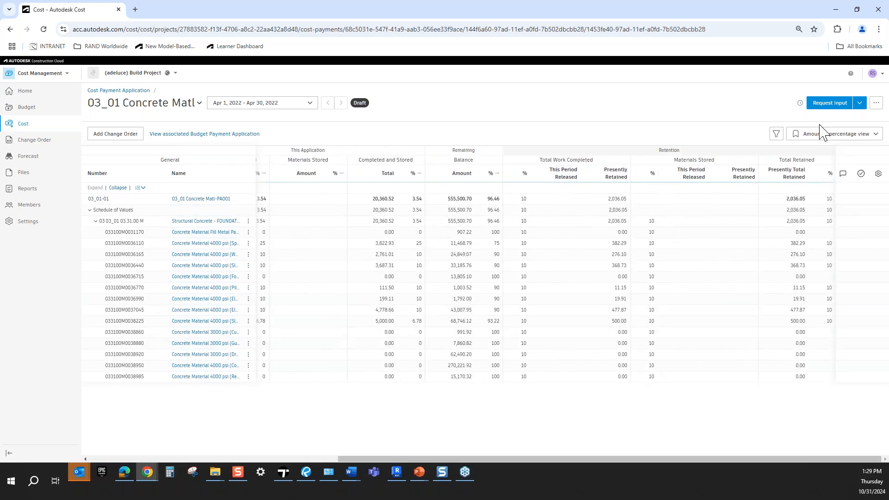
Set the application's status to Pending Supplier Input.
left_click(863, 105)
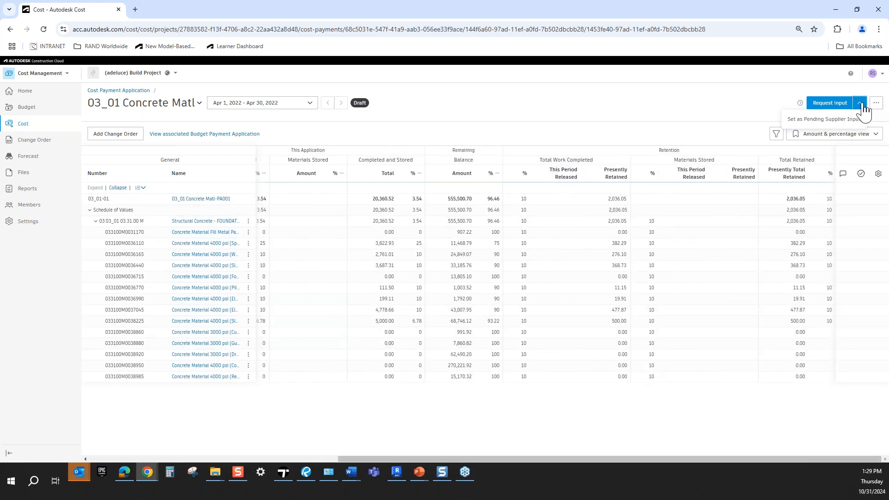
left_click(836, 117)
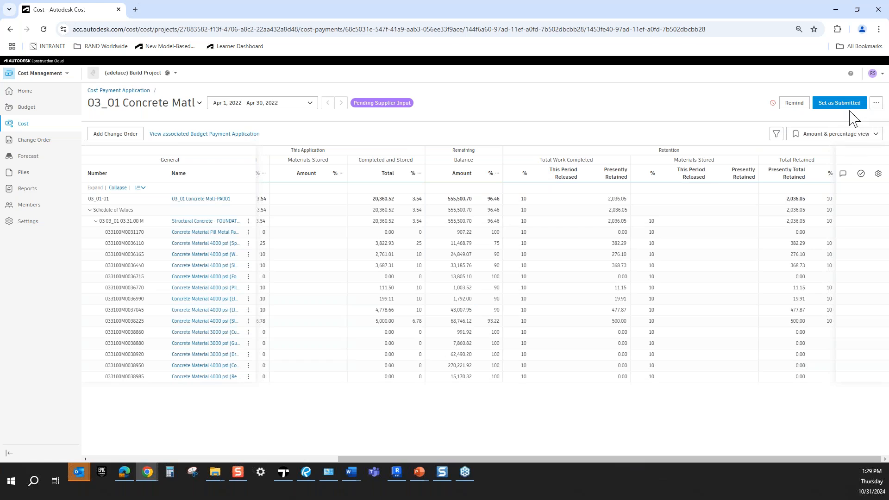
mouse_move(389, 106)
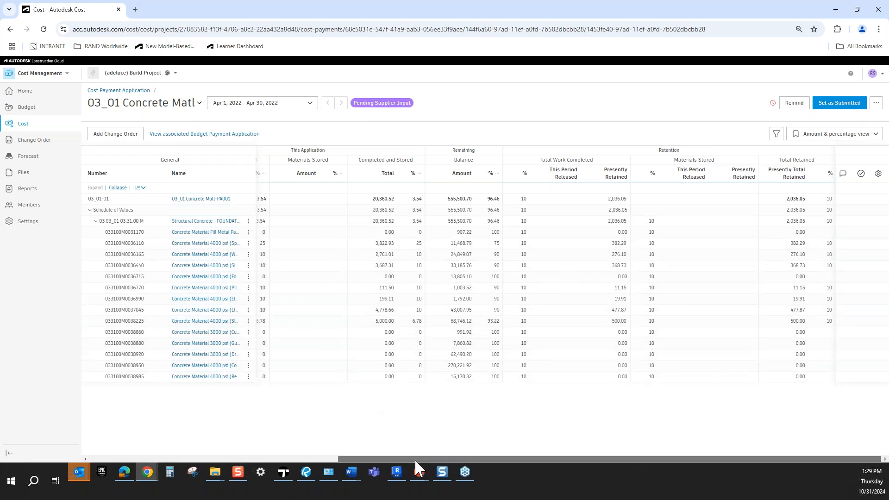
left_click_drag(414, 459, 375, 457)
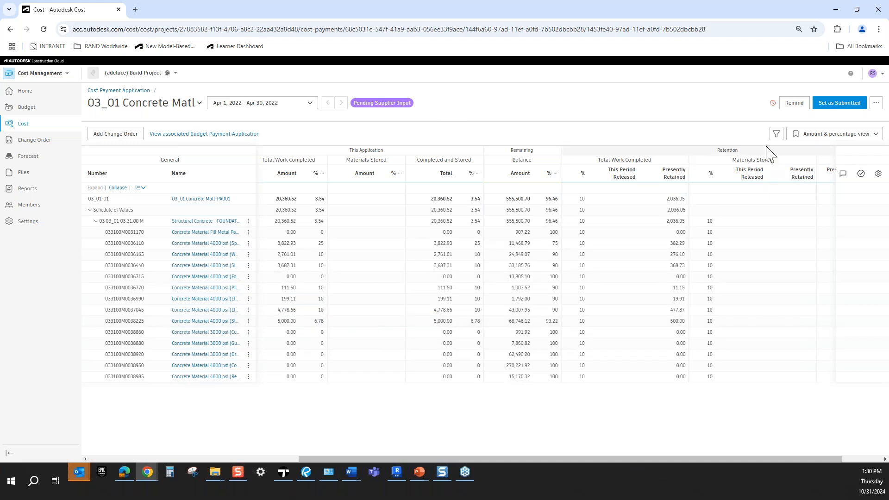
Set the April 2022 application to Submitted, with 20,360.52 completed and 2,036.05 retained.
left_click(849, 106)
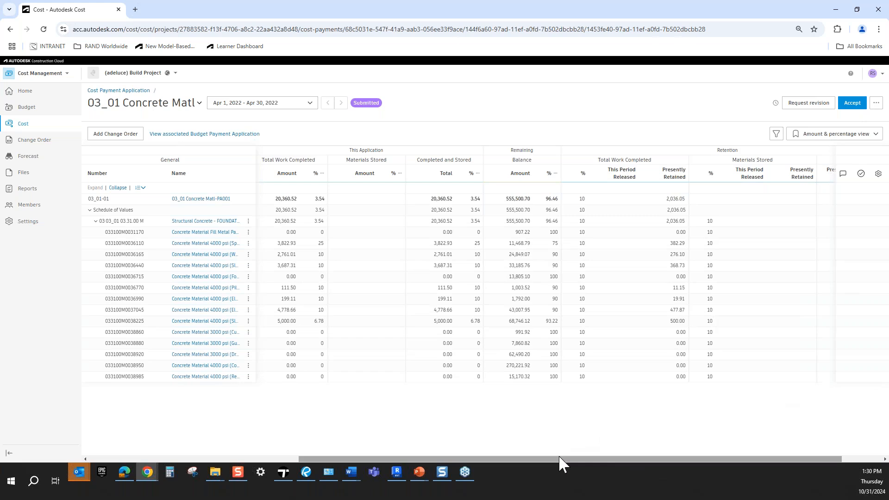
left_click_drag(558, 455, 621, 456)
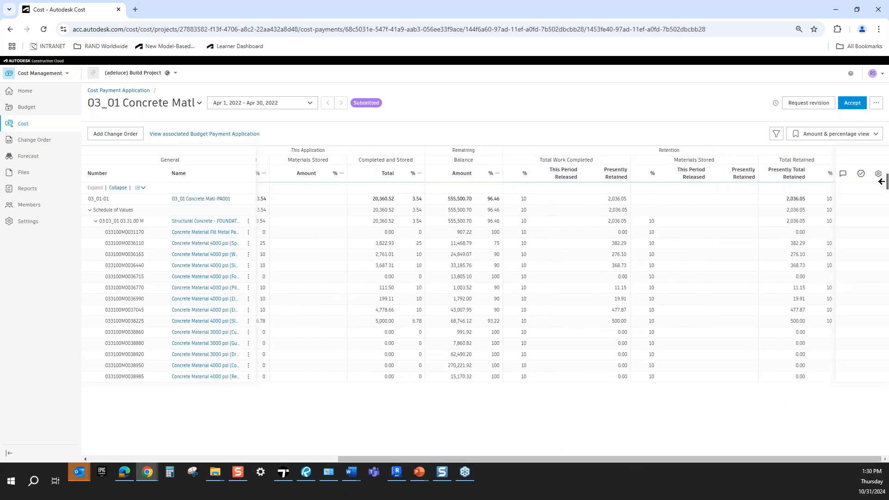
left_click(856, 103)
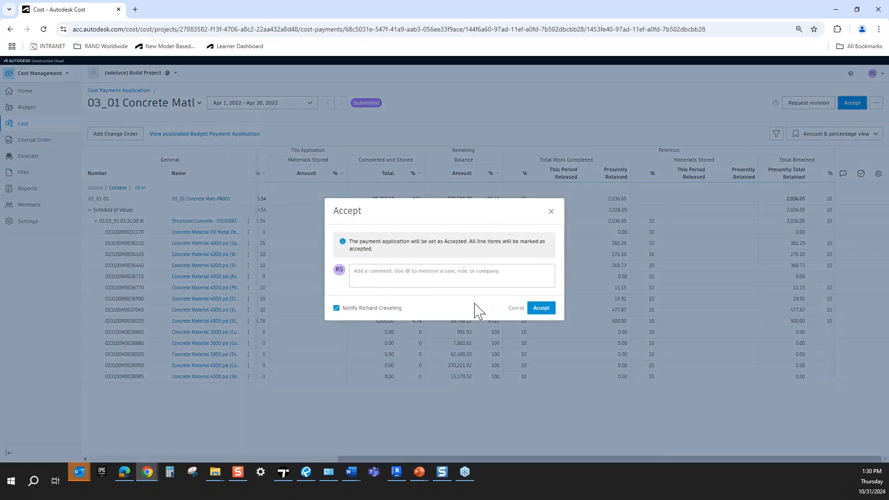
left_click(460, 282)
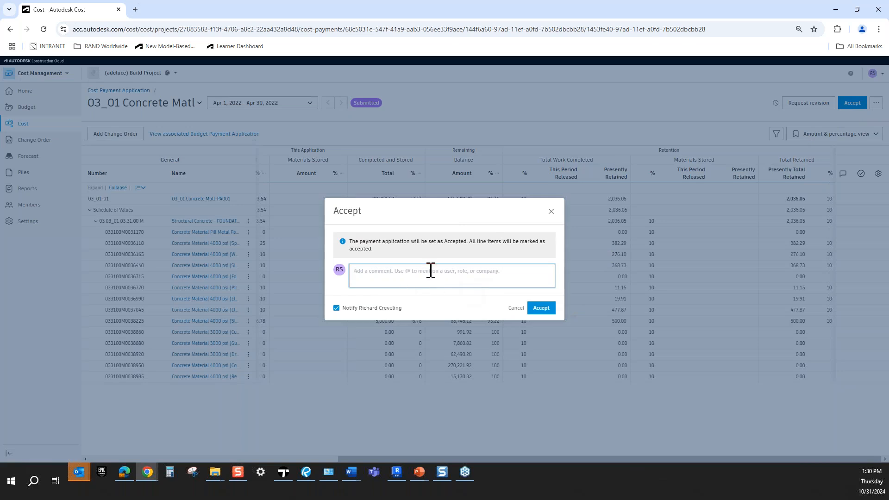
type("@")
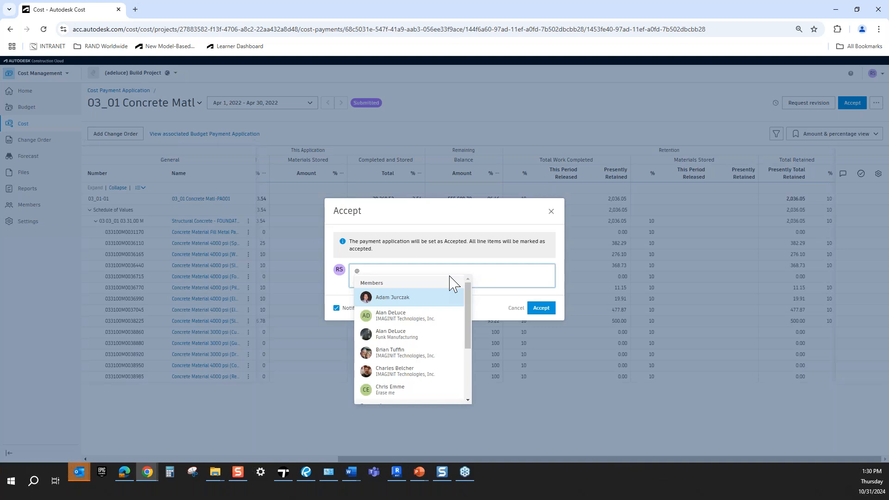
type("vin")
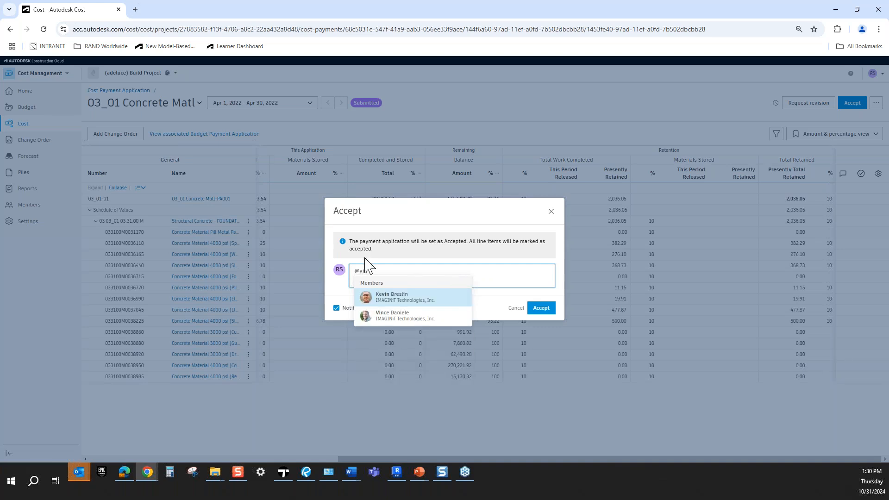
left_click(395, 314)
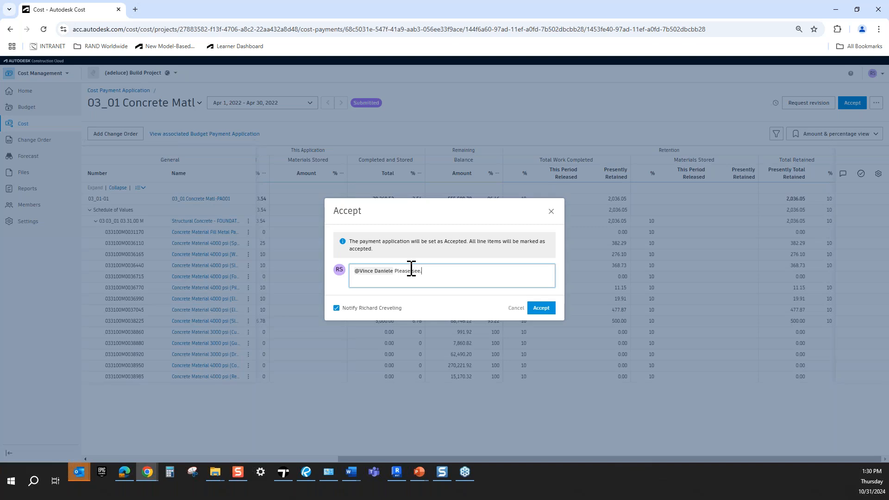
left_click(540, 310)
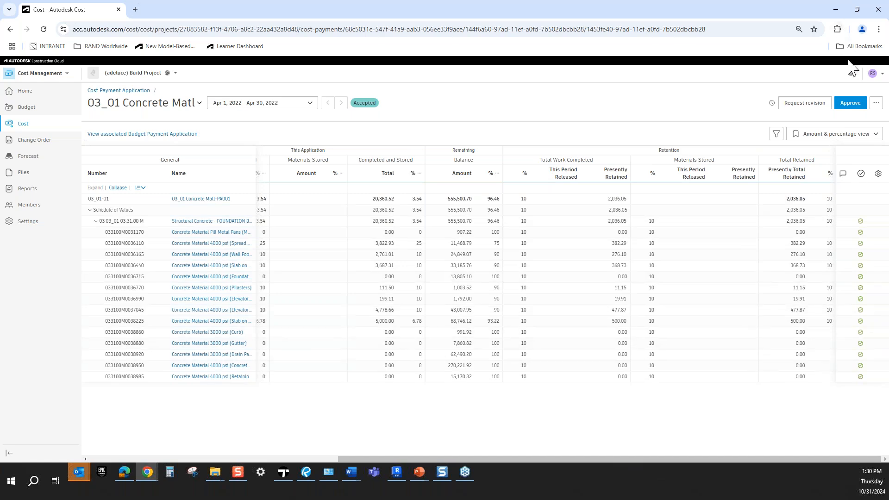
Approve the application without a comment, then revert it to Accepted.
left_click(859, 106)
left_click(539, 293)
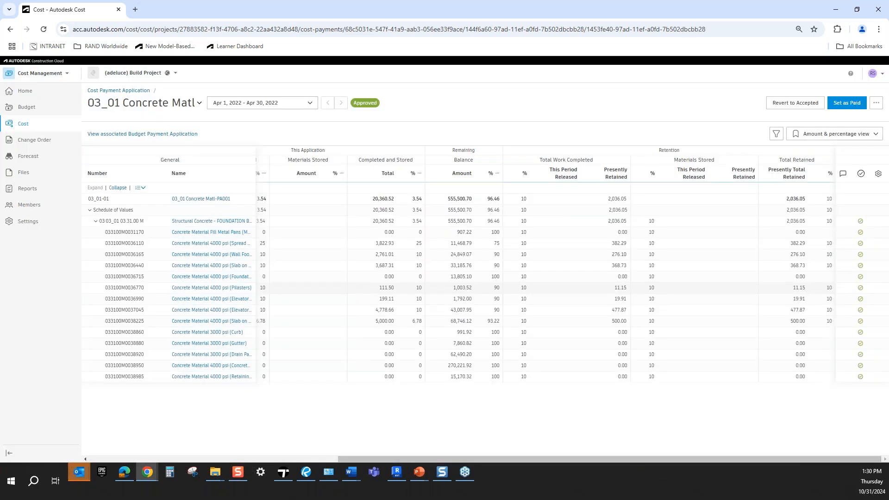
left_click(796, 103)
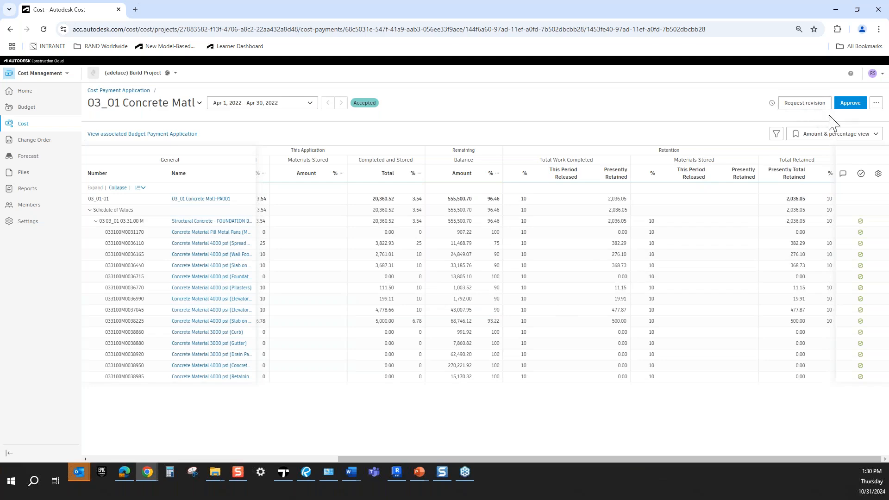
left_click(850, 104)
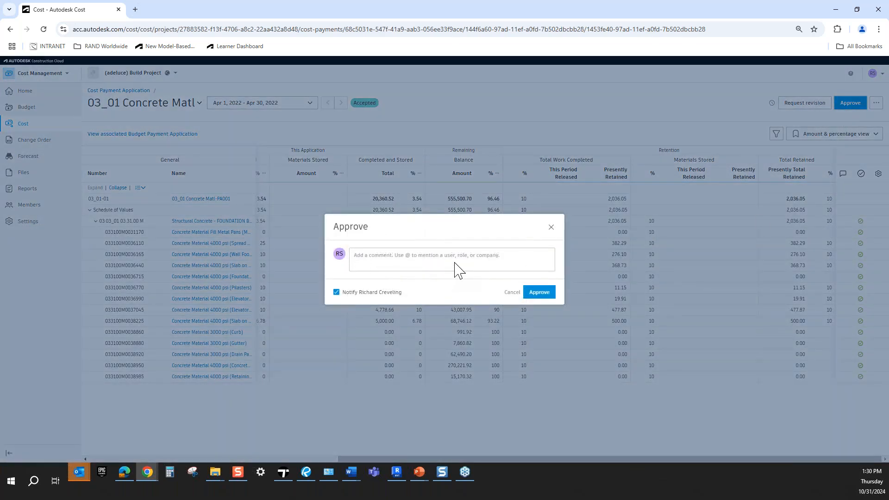
left_click(445, 259)
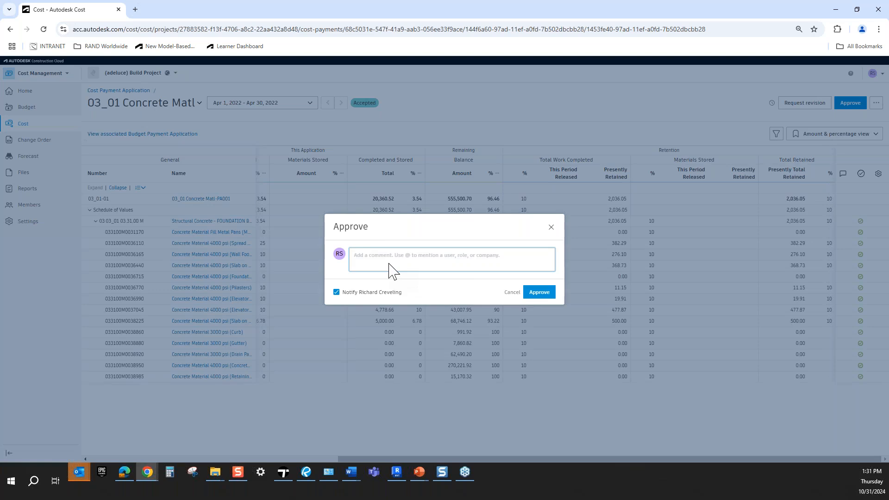
type("@")
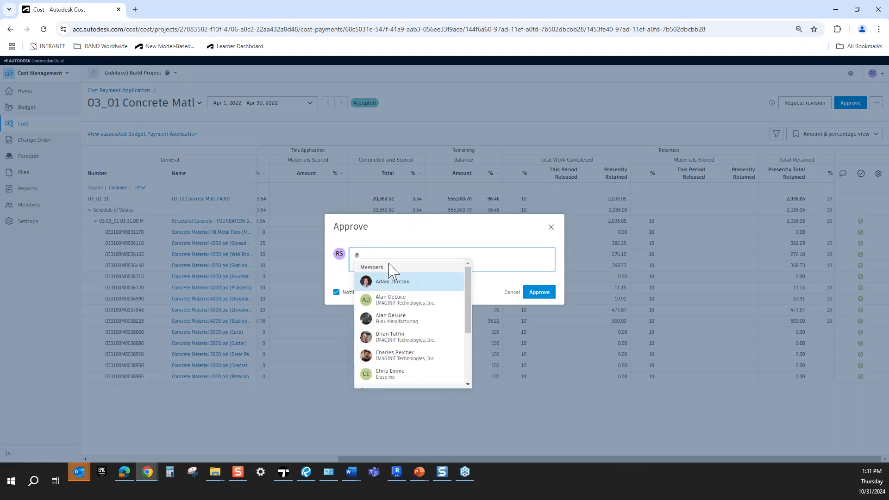
left_click(396, 282)
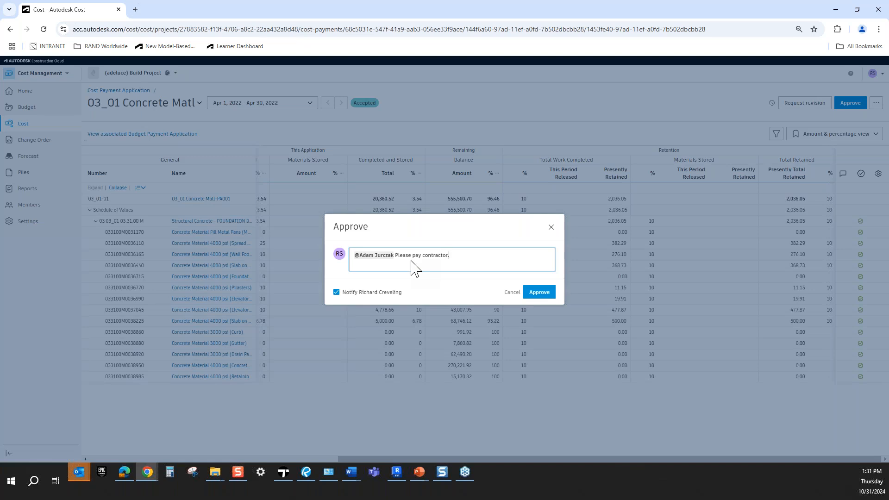
left_click(542, 295)
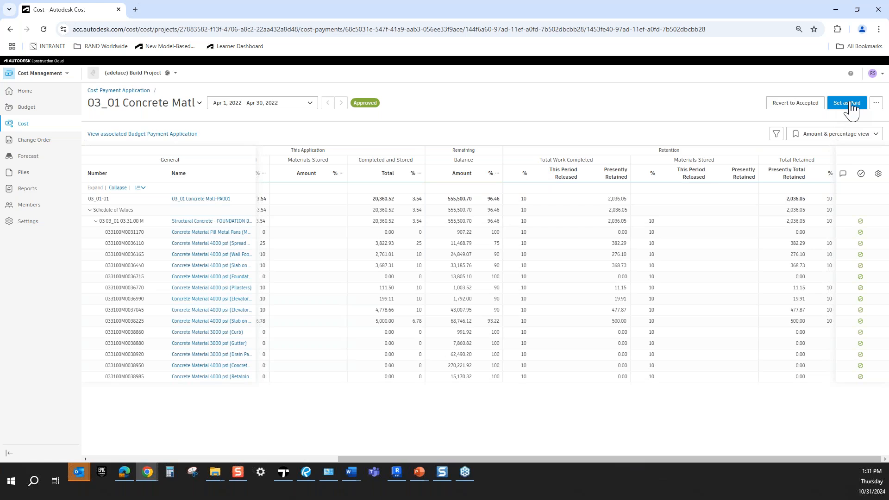
Mark the 03_01 Concrete Matl application Paid and go to the project Budget.
left_click(850, 104)
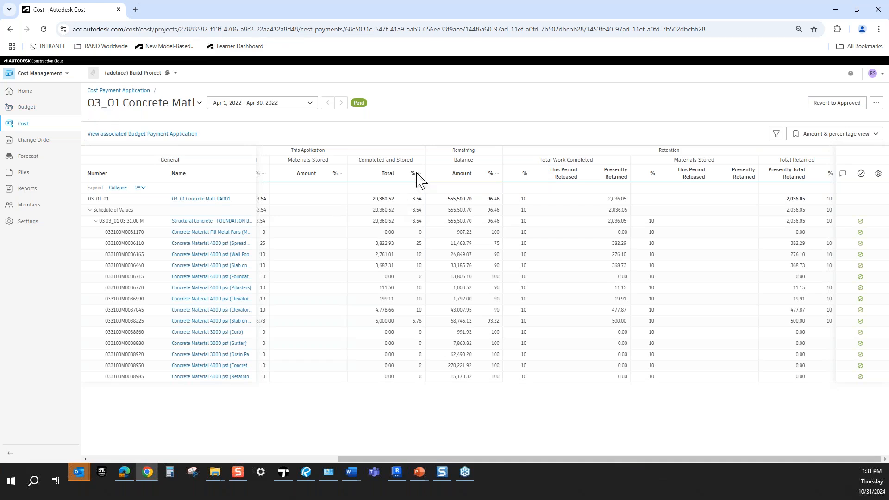
left_click(25, 110)
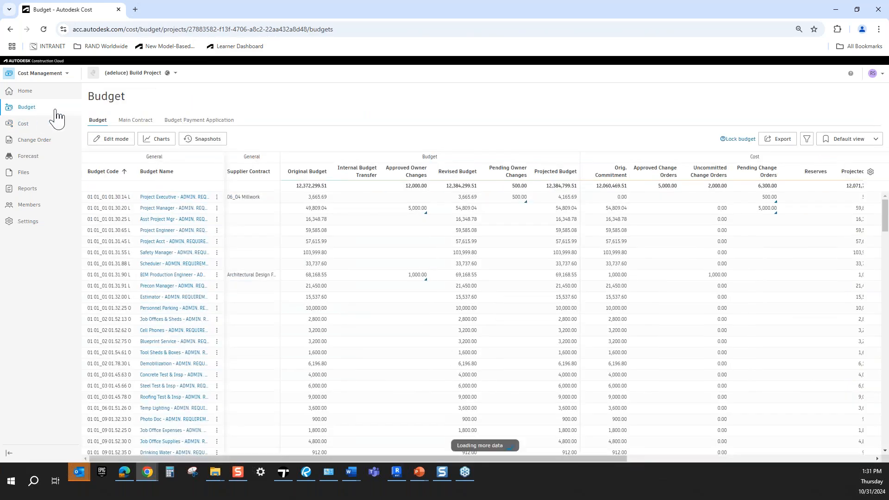
Review the budget payment application, then confirm 03_01 Concrete Matl-PA001 shows Paid at 18,324.47 in Cost.
left_click(188, 120)
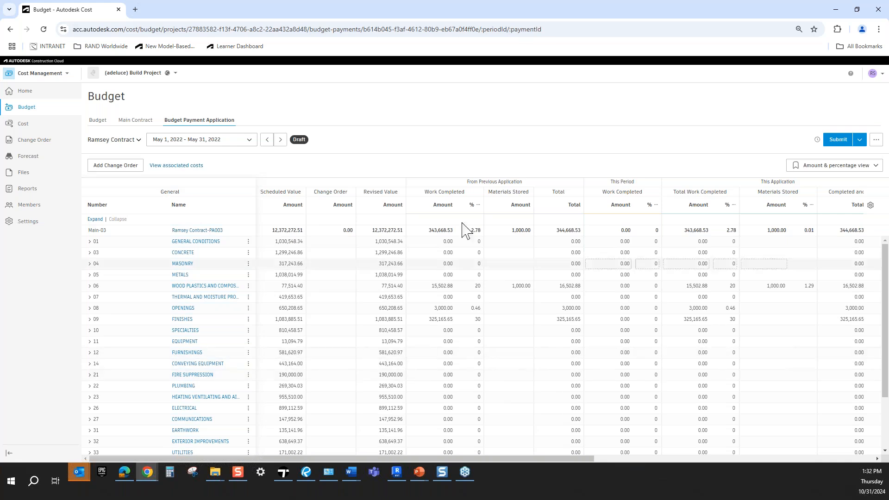
left_click(50, 124)
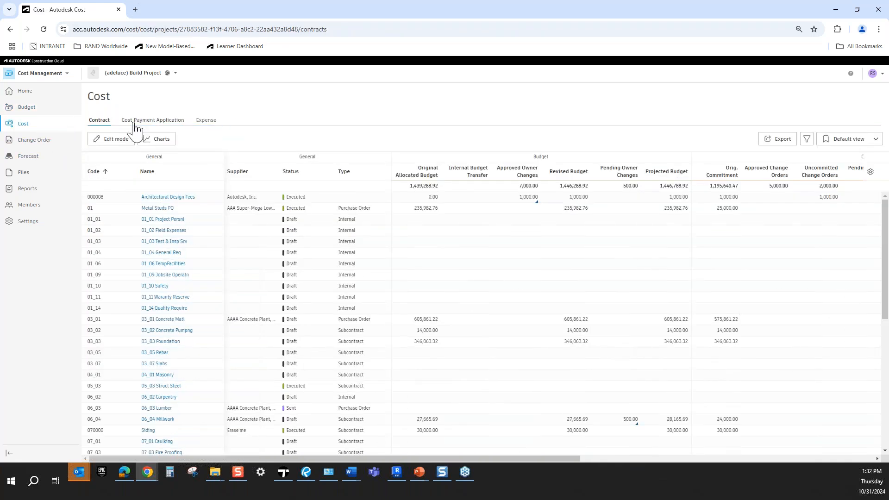
left_click(152, 120)
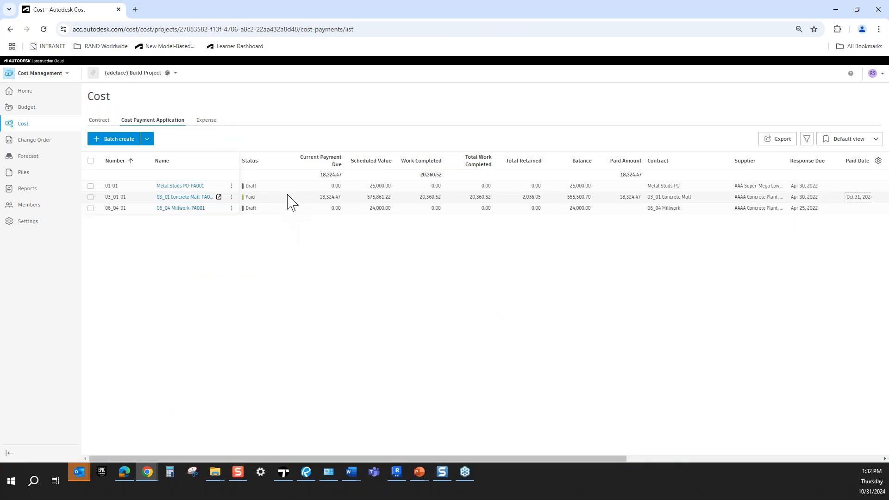